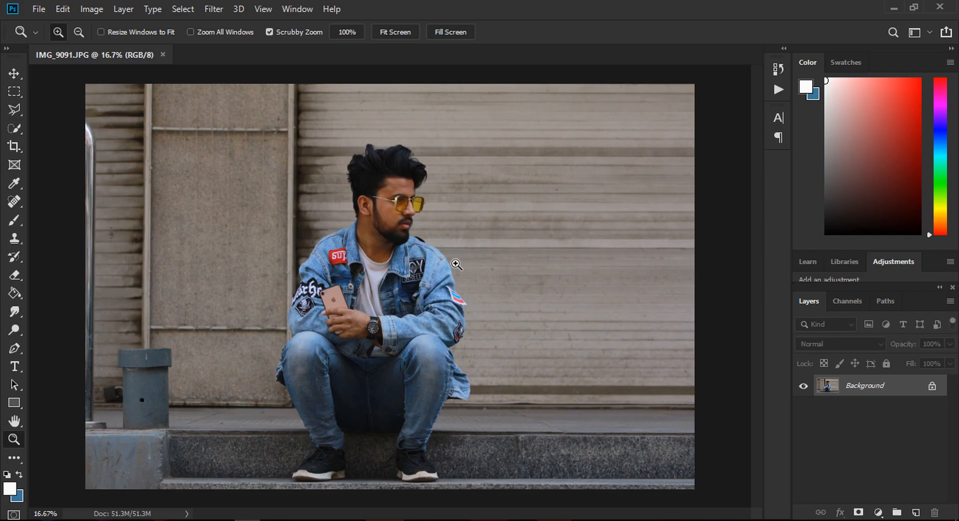
Examine the seated man's face and hair up close, and view the whole photo.
drag(400, 200, 475, 328)
scroll(490, 315, up, 4)
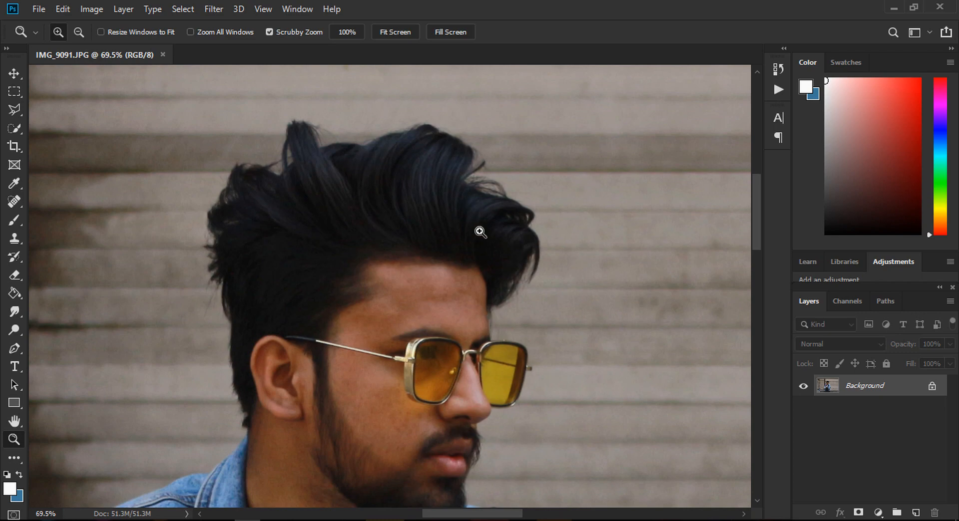
right_click(483, 284)
click(487, 286)
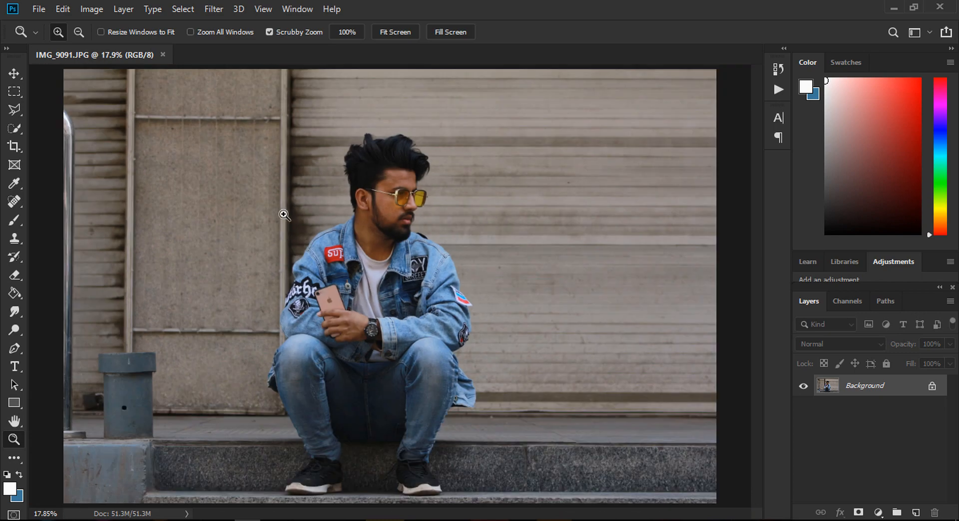
drag(312, 178, 315, 196)
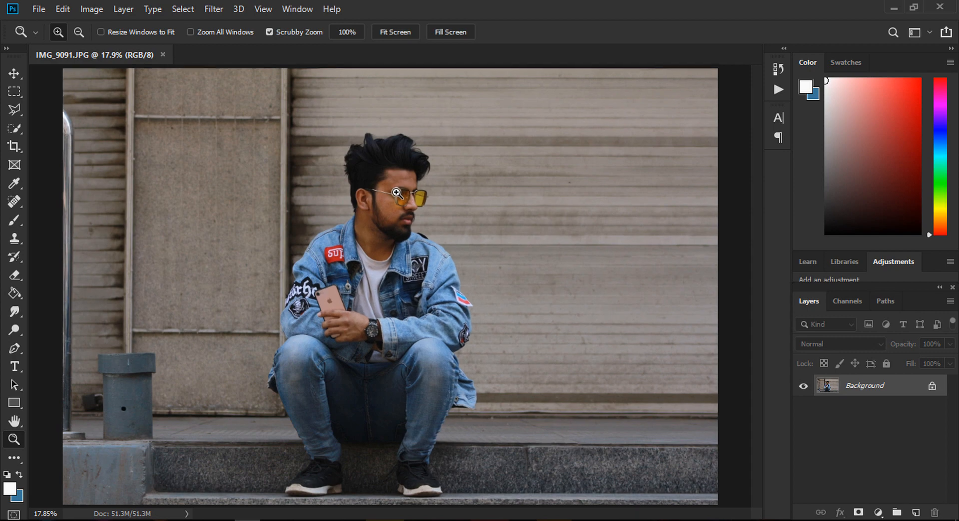
click(397, 192)
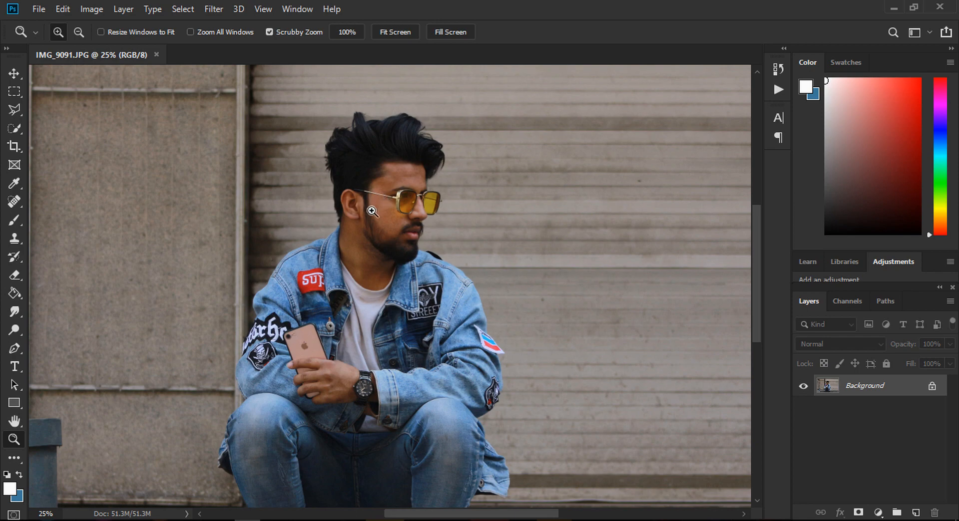
scroll(364, 220, up, 3)
click(393, 215)
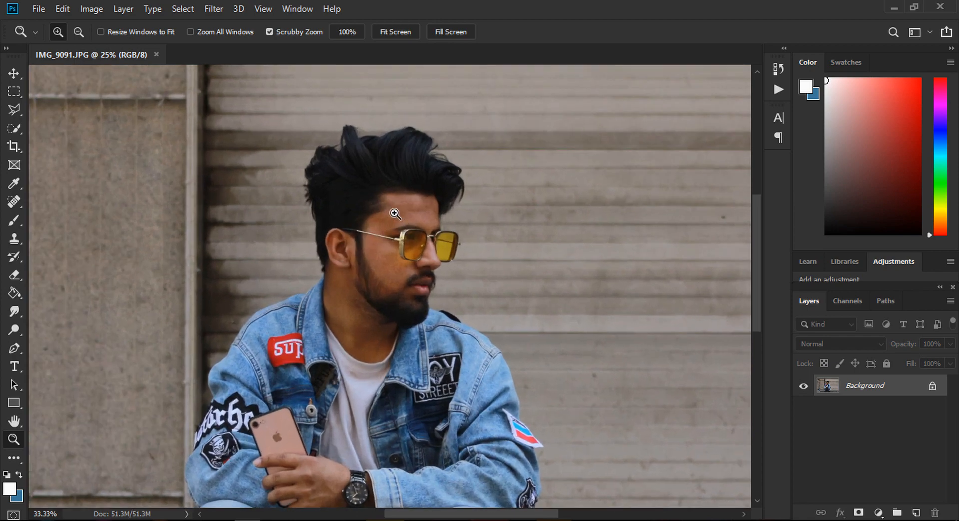
click(394, 214)
right_click(376, 221)
click(387, 225)
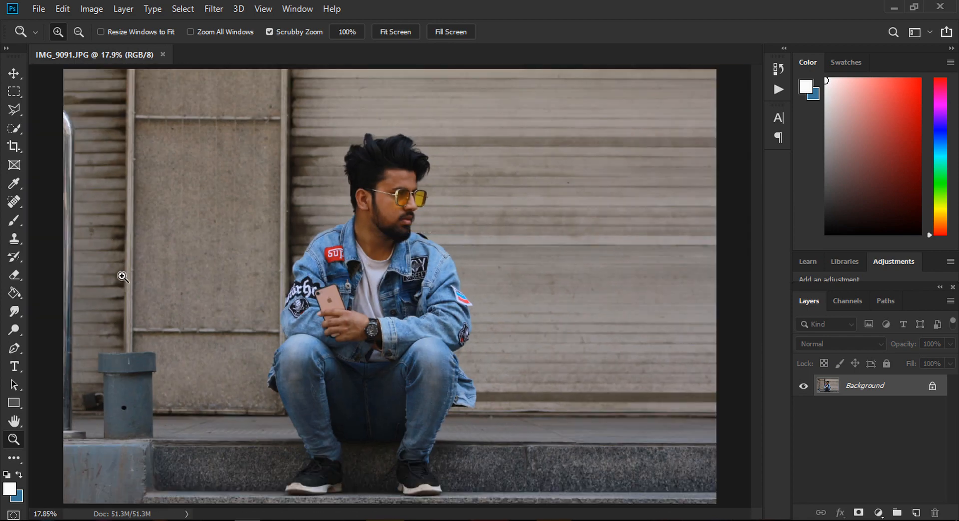
Duplicate the Background layer, hide the original layer, and make the copy the active layer.
drag(886, 398, 915, 512)
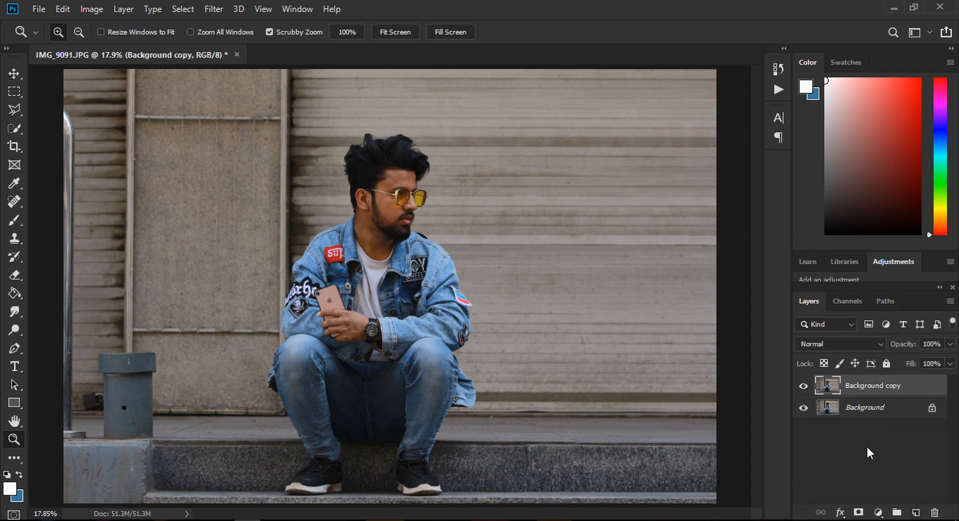
click(383, 175)
click(377, 176)
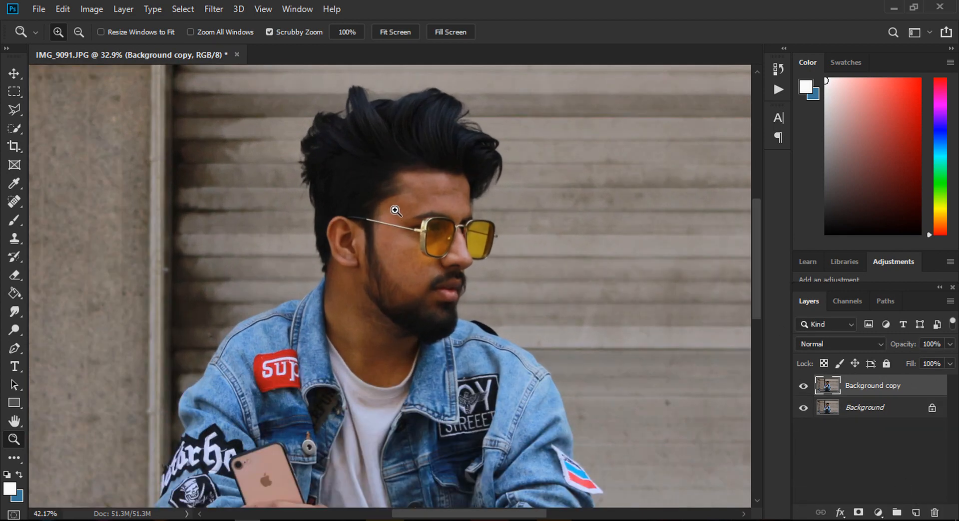
click(877, 418)
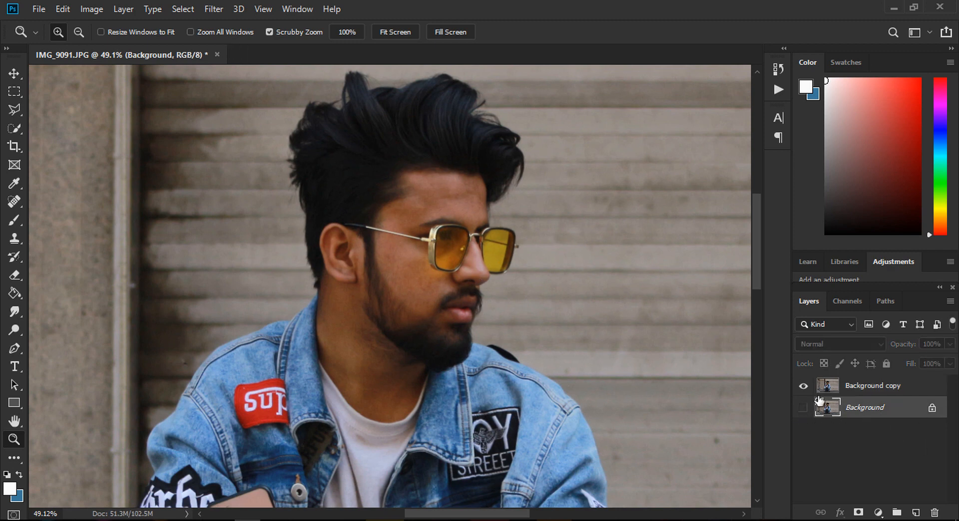
click(832, 391)
Smooth the skin of the man's forehead below the hairline using the Mixer Brush at size 70.
mouse_move(441, 220)
mouse_down()
mouse_move(477, 306)
mouse_move(486, 306)
mouse_up()
scroll(486, 306, up, 2)
click(11, 220)
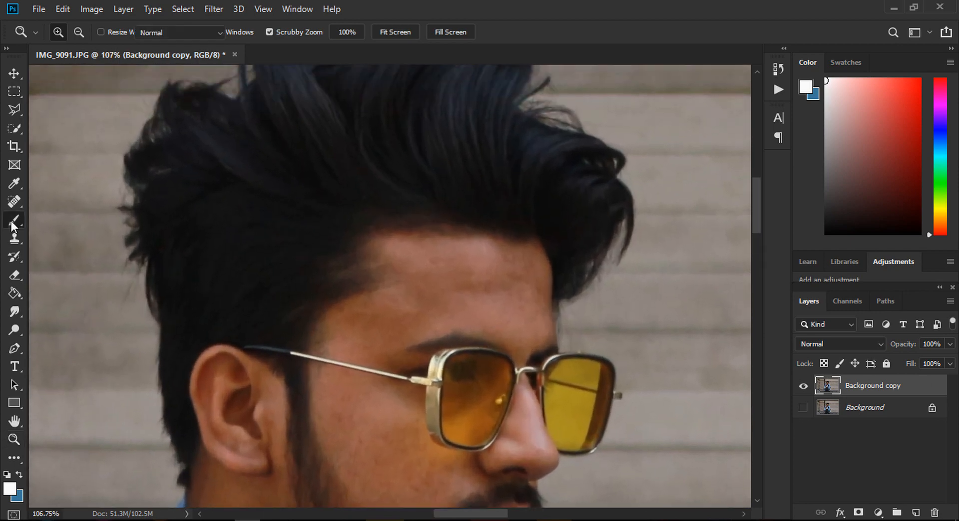
click(49, 262)
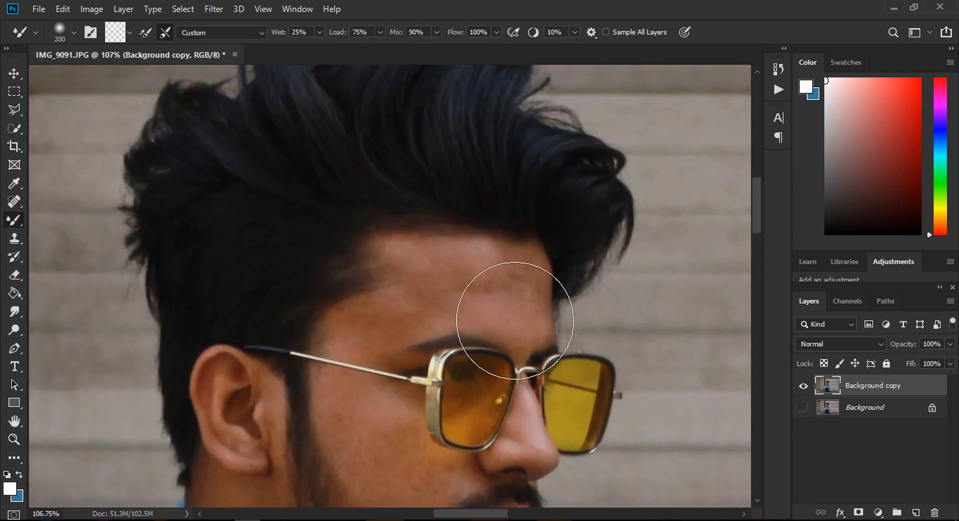
key(bracketleft)
key(bracketleft)
key(bracketleft)
key(bracketleft)
key(bracketleft)
key(bracketleft)
key(bracketleft)
key(bracketleft)
key(bracketleft)
key(bracketleft)
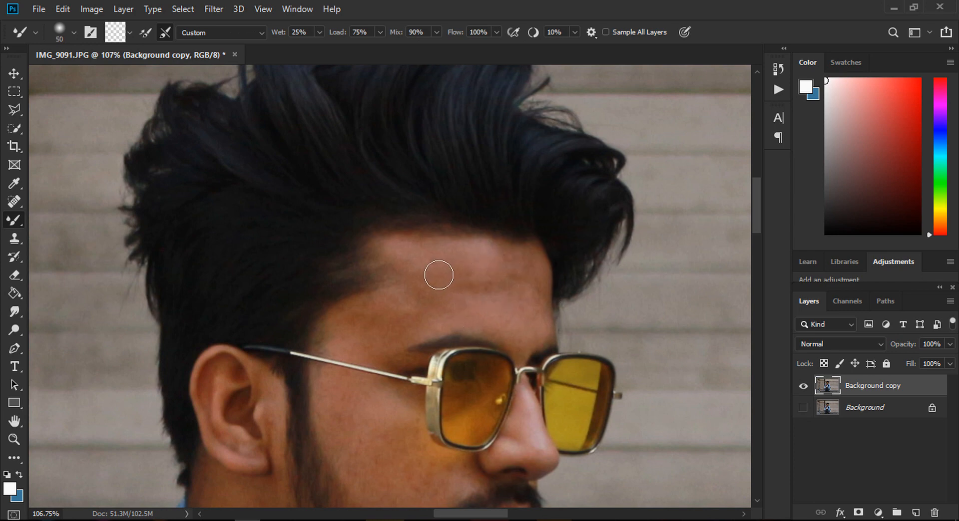
key(bracketright)
key(bracketright)
mouse_move(435, 282)
mouse_down()
mouse_move(457, 288)
mouse_move(438, 300)
mouse_move(439, 324)
mouse_move(486, 321)
mouse_move(499, 308)
mouse_move(482, 261)
mouse_move(526, 286)
mouse_up()
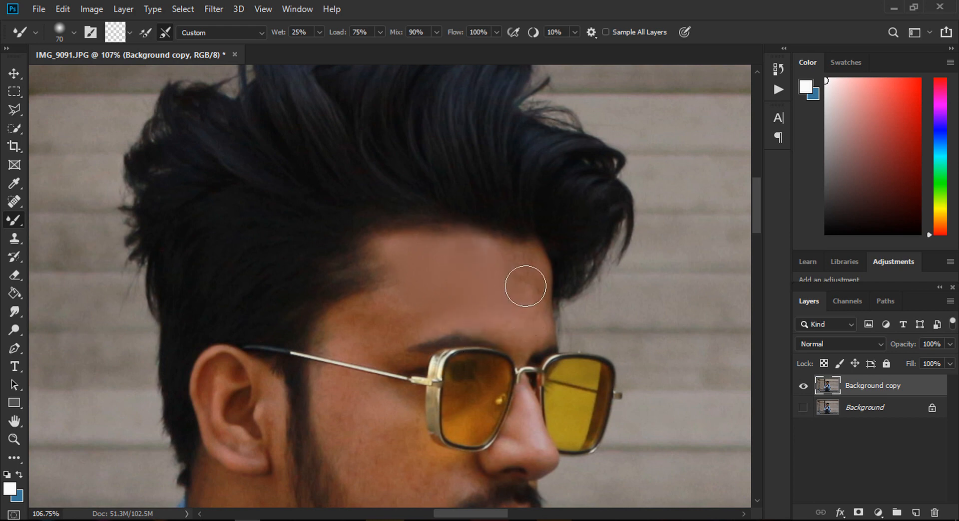
Blend the skin above the eyebrow and toward the temple with the Mixer Brush at size 80.
key(bracketright)
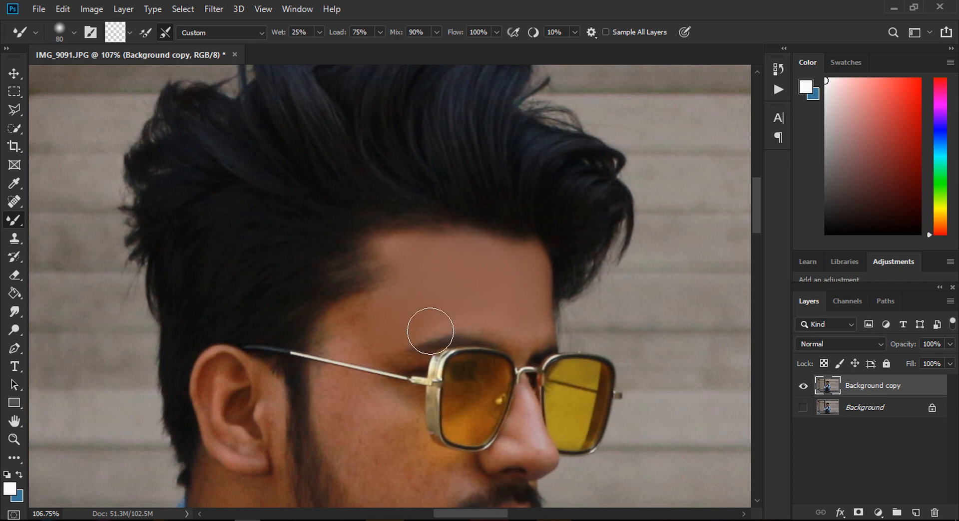
mouse_move(430, 331)
mouse_down()
mouse_move(404, 334)
mouse_move(362, 369)
mouse_move(389, 341)
mouse_move(493, 313)
mouse_move(394, 356)
mouse_move(348, 354)
mouse_move(393, 358)
mouse_move(356, 353)
mouse_move(349, 364)
mouse_move(369, 363)
mouse_move(394, 325)
mouse_up()
key(bracketleft)
key(bracketleft)
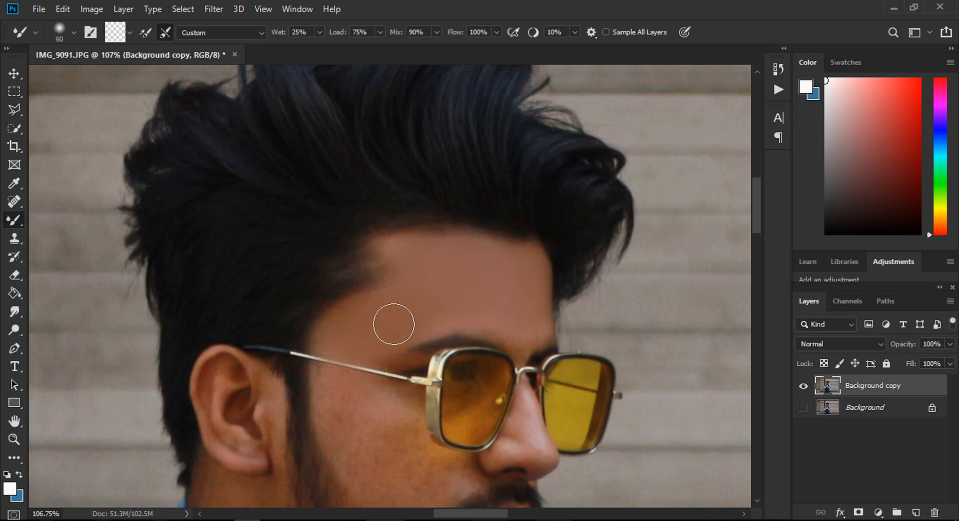
Smooth the cheek skin below the sunglasses with the Mixer Brush, reducing its size from 70 to 40 near the frame.
scroll(394, 324, down, 1)
key(bracketright)
key(bracketright)
scroll(417, 319, down, 3)
key(bracketleft)
key(bracketleft)
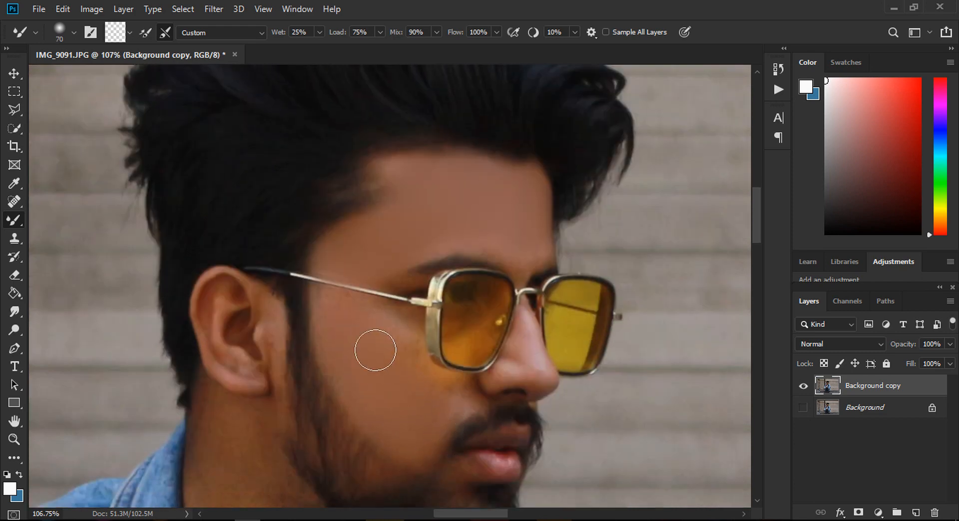
key(bracketleft)
key(bracketleft)
key(bracketleft)
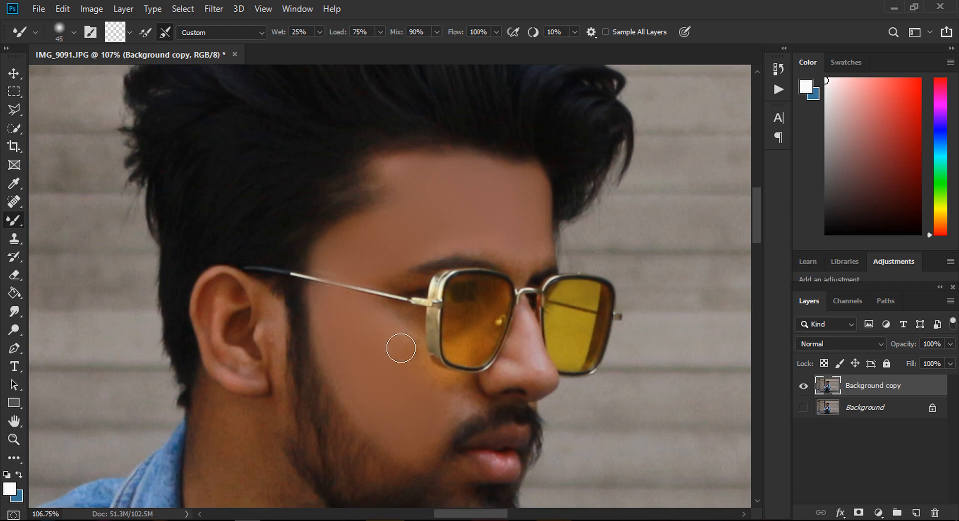
key(bracketright)
key(bracketleft)
key(bracketleft)
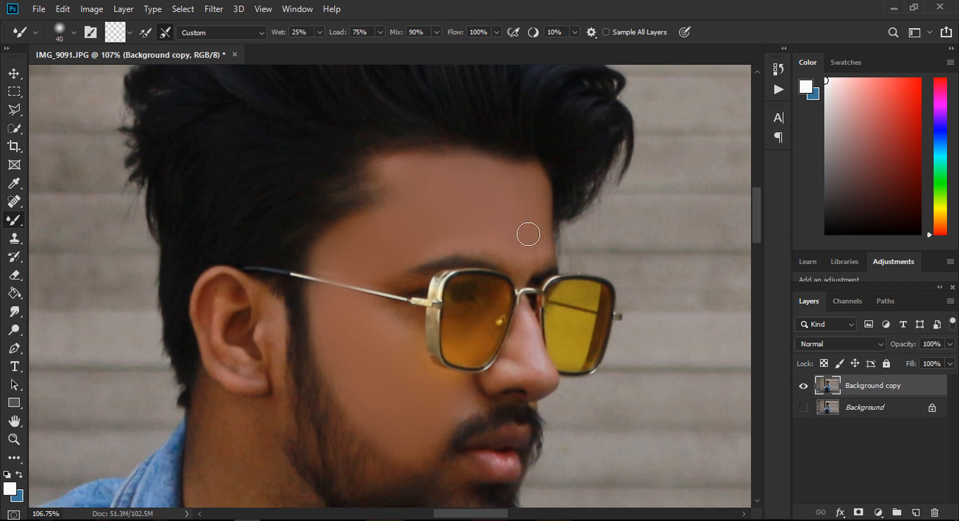
Blend the remaining skin beside the nose and along the beard and sideburn, reducing the Mixer Brush from size 80 to 30.
key(bracketright)
key(bracketright)
key(bracketright)
key(bracketright)
key(bracketright)
key(bracketright)
key(bracketright)
key(bracketright)
scroll(434, 287, down, 5)
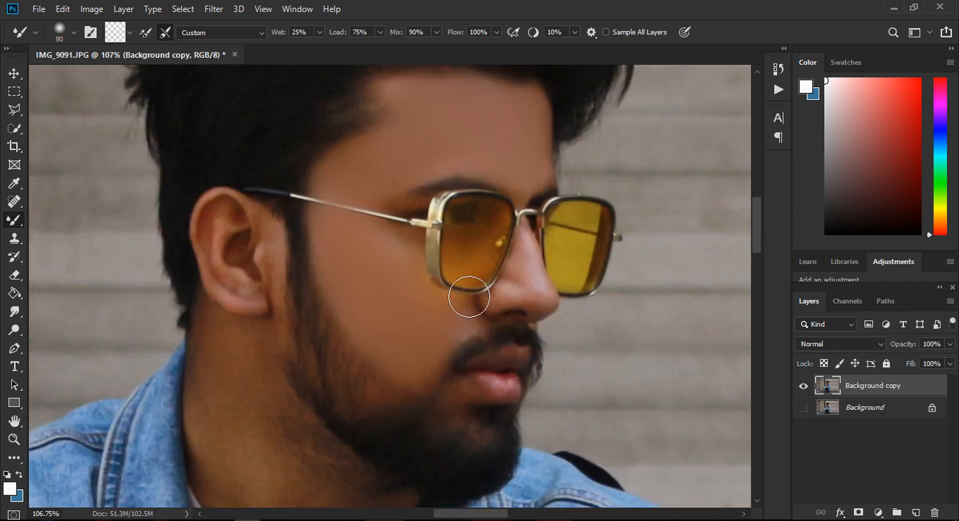
key(bracketleft)
key(bracketleft)
key(bracketleft)
key(bracketleft)
key(bracketleft)
key(bracketleft)
key(bracketleft)
scroll(485, 345, up, 2)
key(bracketleft)
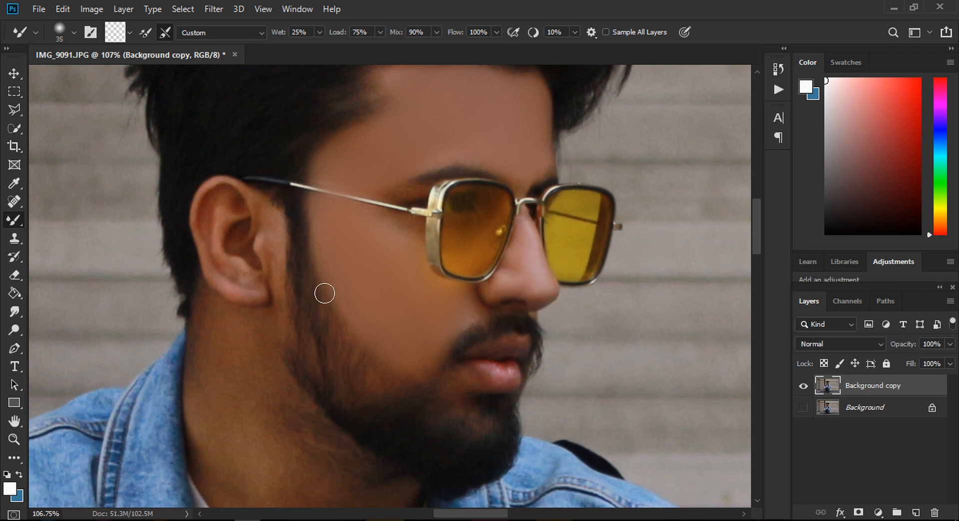
scroll(325, 294, up, 1)
key(bracketleft)
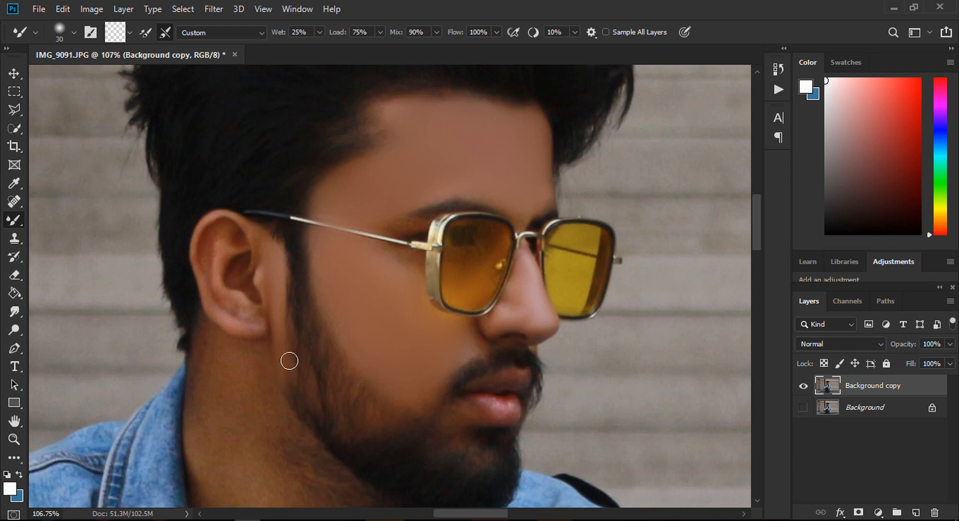
Smooth the side of the neck below the ear with the Mixer Brush, enlarging it from size 60 to 90.
scroll(290, 361, down, 2)
key(bracketright)
key(bracketright)
key(bracketright)
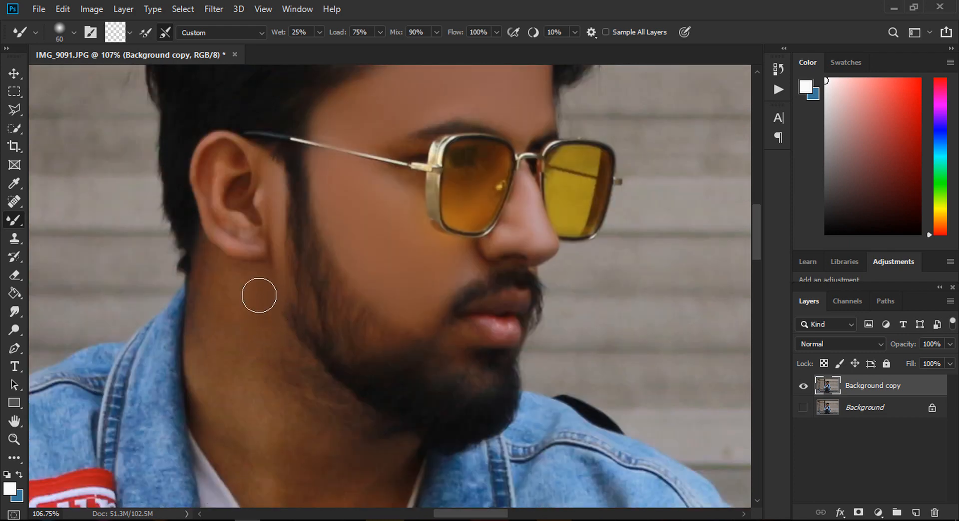
drag(236, 303, 225, 391)
drag(230, 282, 233, 380)
scroll(249, 368, down, 3)
key(bracketright)
key(bracketright)
key(bracketright)
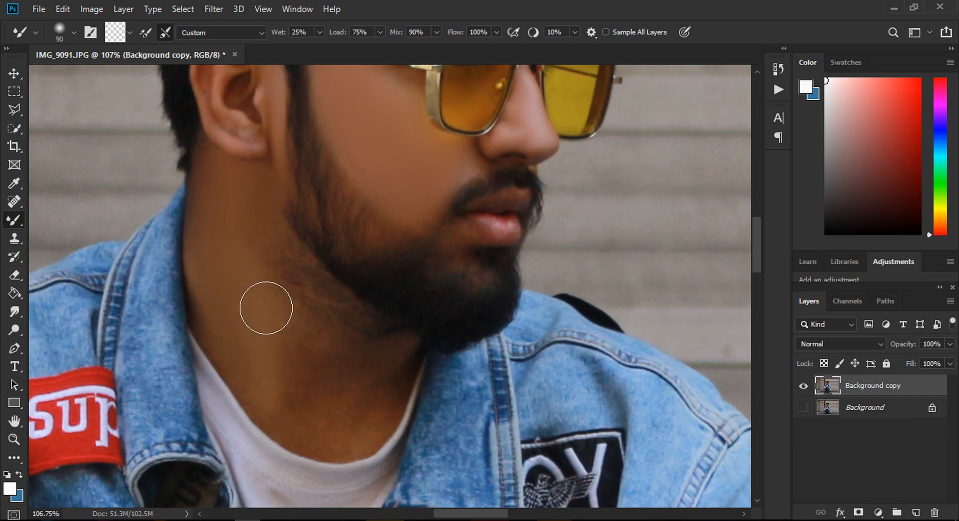
Blend the neck skin along the underside of the bearded jaw with the Mixer Brush, enlarging it from size 60 to 90.
scroll(274, 274, up, 2)
key(bracketleft)
key(bracketleft)
key(bracketleft)
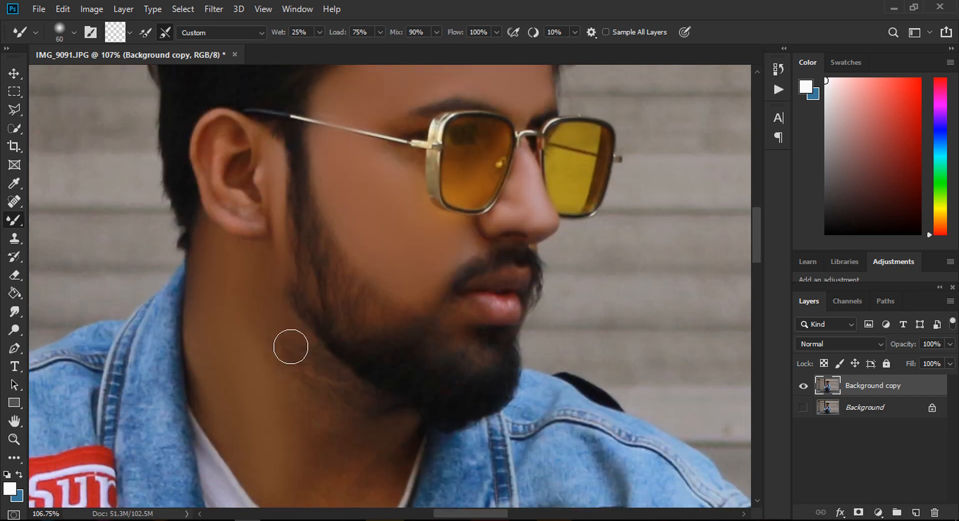
key(bracketright)
key(bracketright)
mouse_move(302, 346)
mouse_down()
mouse_move(354, 405)
mouse_move(270, 342)
mouse_move(332, 402)
mouse_move(372, 424)
mouse_move(332, 385)
mouse_move(374, 426)
mouse_move(311, 382)
mouse_move(261, 317)
mouse_move(310, 421)
mouse_move(350, 451)
mouse_up()
key(bracketright)
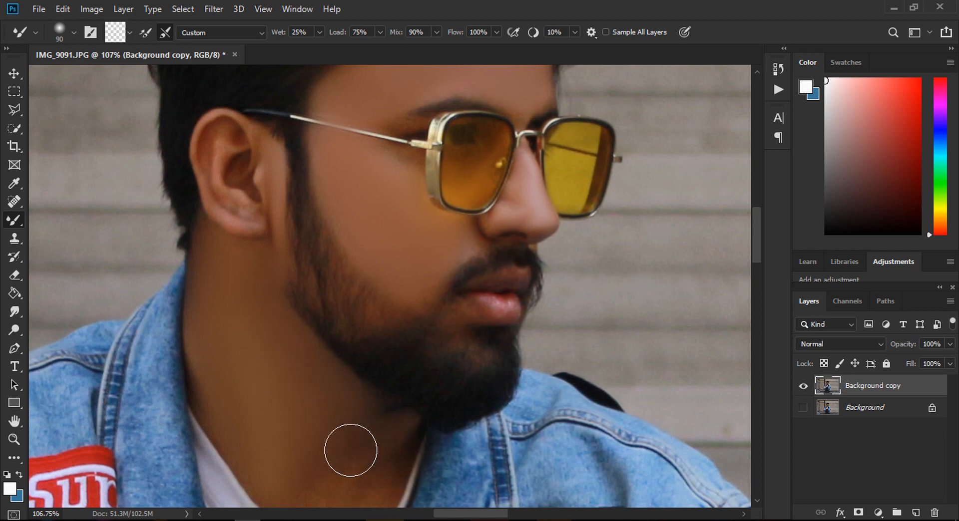
Smooth the front of the neck down to the T-shirt collar with the Mixer Brush at size 90, reducing it to 45 at the collar's edge.
scroll(375, 417, down, 2)
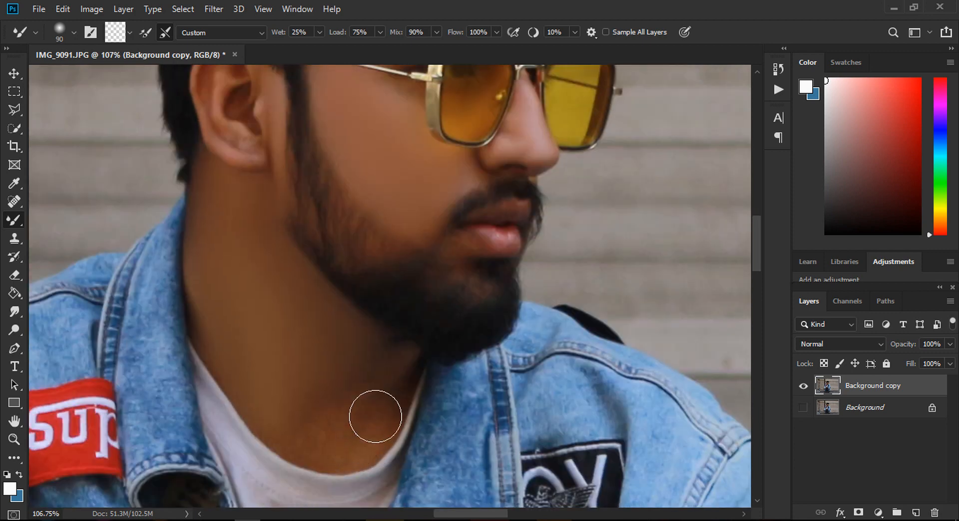
mouse_move(375, 417)
mouse_down()
mouse_move(351, 451)
mouse_move(329, 449)
mouse_move(340, 372)
mouse_move(393, 436)
mouse_up()
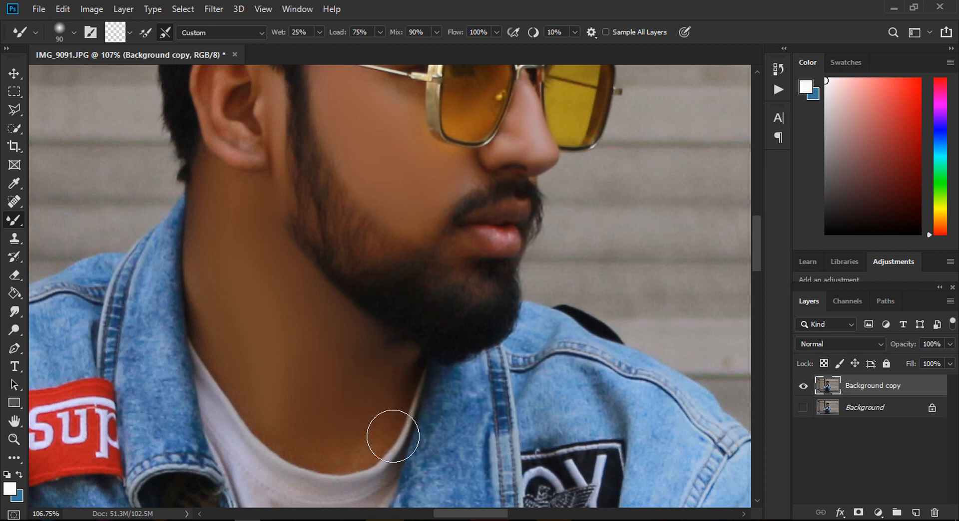
key(bracketleft)
key(bracketleft)
key(bracketleft)
key(bracketleft)
key(bracketleft)
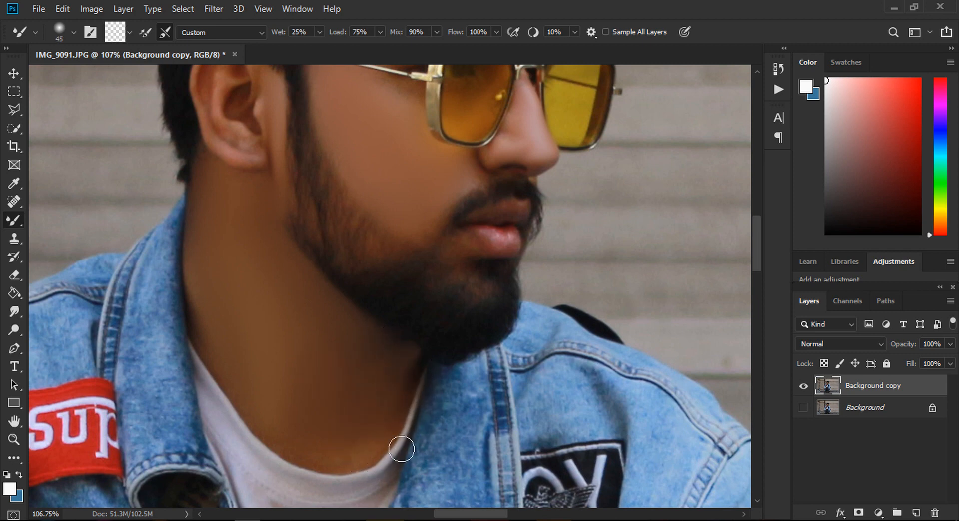
Even out the base of the neck above the collar and the throat with the Mixer Brush, enlarging it to size 100.
key(bracketright)
key(bracketright)
key(bracketright)
scroll(392, 419, down, 1)
mouse_move(395, 415)
mouse_down()
mouse_move(343, 435)
mouse_move(300, 417)
mouse_move(310, 404)
mouse_up()
key(bracketright)
key(bracketright)
key(bracketright)
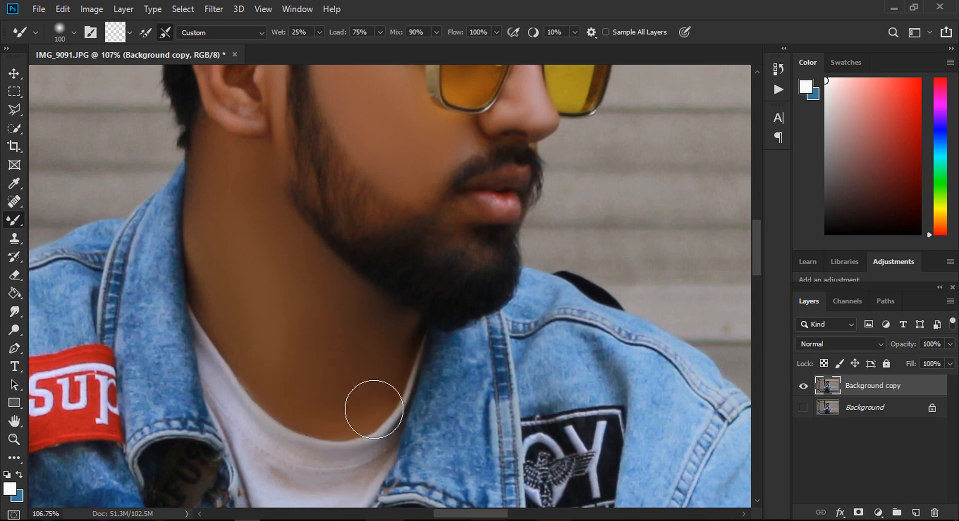
scroll(288, 305, up, 2)
mouse_move(287, 305)
mouse_down()
mouse_move(255, 335)
mouse_move(237, 271)
mouse_move(245, 382)
mouse_move(238, 366)
mouse_move(256, 300)
mouse_move(274, 287)
mouse_move(294, 378)
mouse_up()
scroll(294, 377, up, 1)
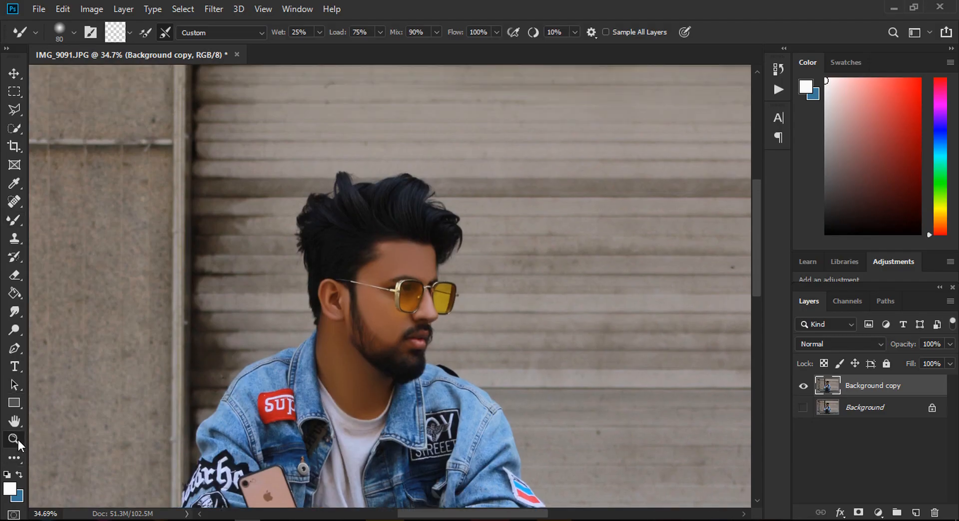
Select the granite step on the watch-arm side of the man's shoes with the Quick Selection tool at size 300.
click(14, 440)
right_click(464, 302)
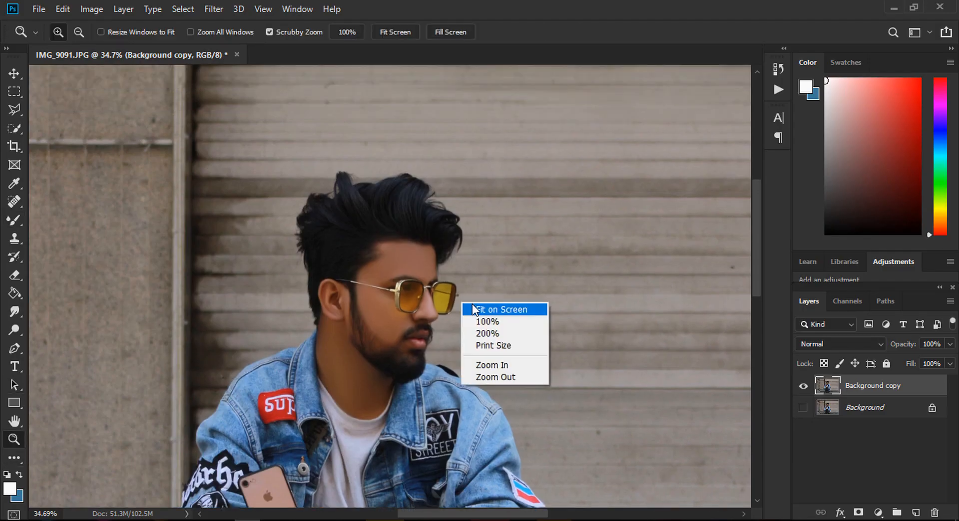
click(474, 306)
mouse_move(377, 160)
mouse_down()
mouse_move(415, 163)
mouse_move(374, 167)
mouse_up()
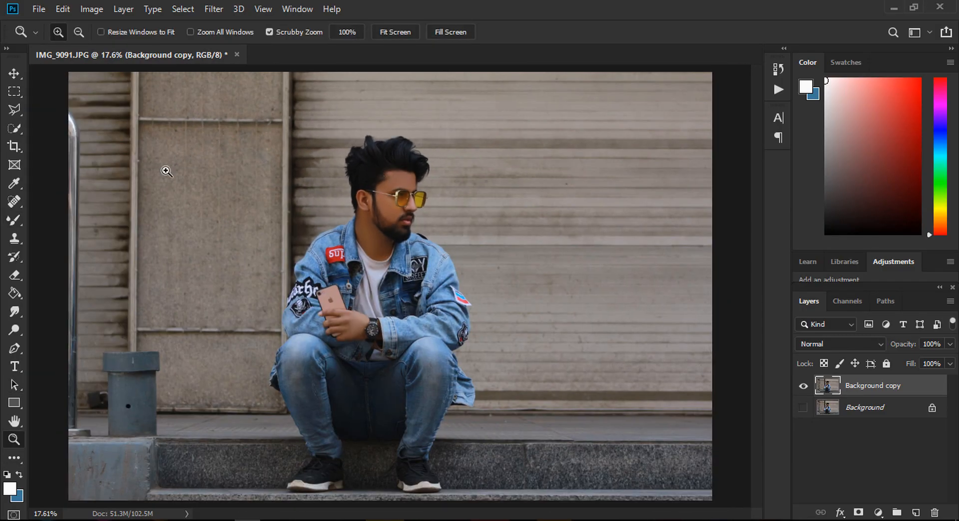
click(15, 130)
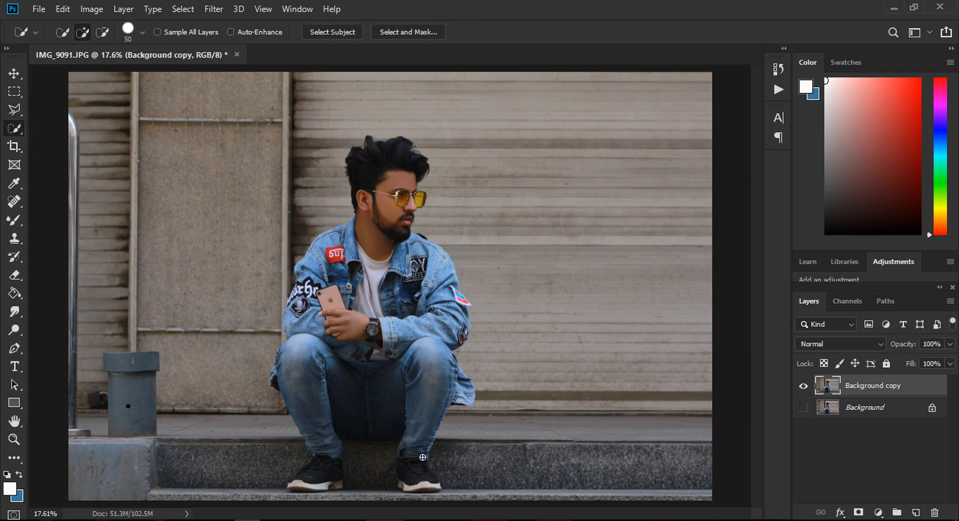
key(bracketright)
key(bracketright)
key(bracketright)
key(bracketright)
key(bracketright)
key(bracketright)
key(bracketright)
key(bracketright)
key(bracketright)
key(bracketright)
key(bracketright)
mouse_move(651, 490)
mouse_down()
mouse_move(675, 501)
mouse_move(532, 505)
mouse_up()
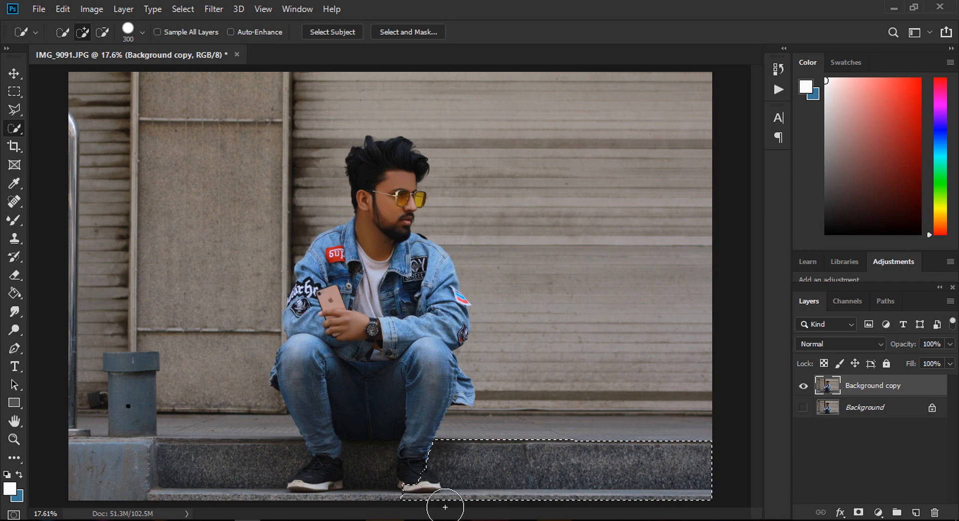
Extend the selection over the man's jeans, jacket, neck and the rest of the stone ledge, subtracting the spill above the blue block.
mouse_move(390, 508)
mouse_down()
mouse_move(361, 433)
mouse_move(365, 382)
mouse_move(353, 324)
mouse_move(364, 295)
mouse_move(340, 311)
mouse_up()
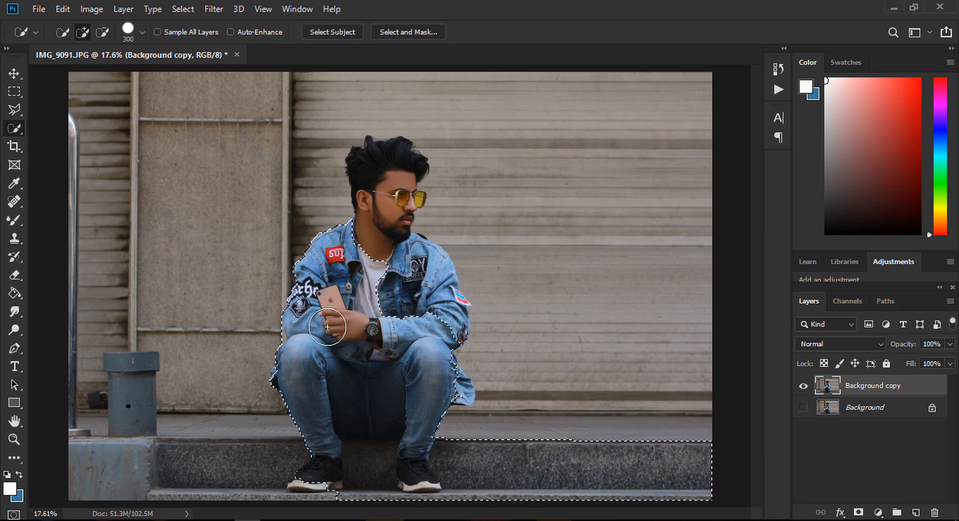
mouse_move(376, 248)
mouse_down()
mouse_move(394, 287)
mouse_move(442, 270)
mouse_move(445, 314)
mouse_move(463, 323)
mouse_up()
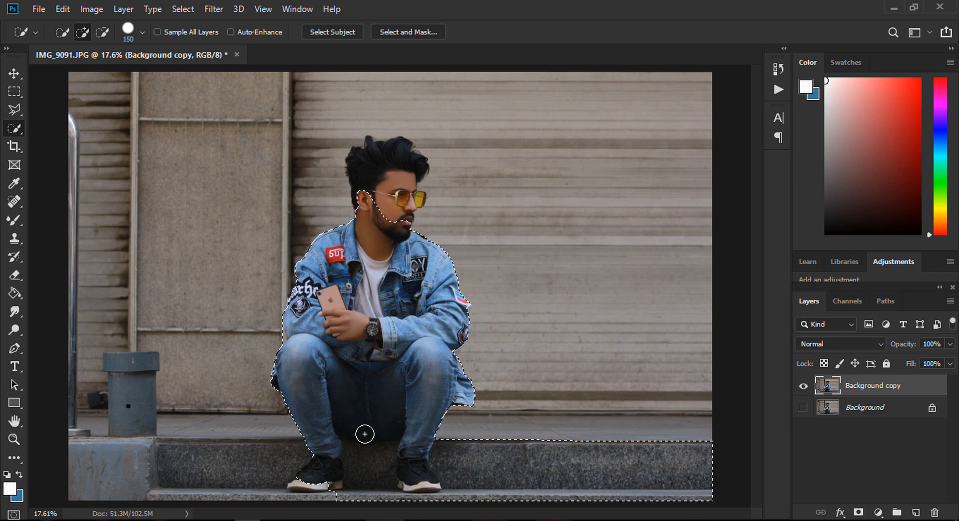
mouse_move(260, 467)
mouse_down()
mouse_move(172, 473)
mouse_move(208, 424)
mouse_move(186, 427)
mouse_move(233, 430)
mouse_up()
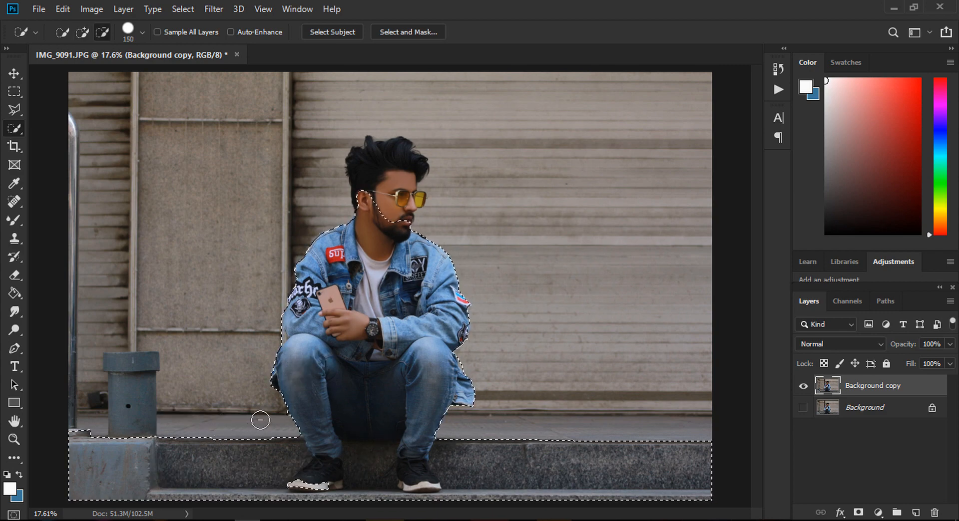
alt+click(96, 433)
Add the man's face and hair to the selection with the Quick Selection tool at size 150.
click(14, 439)
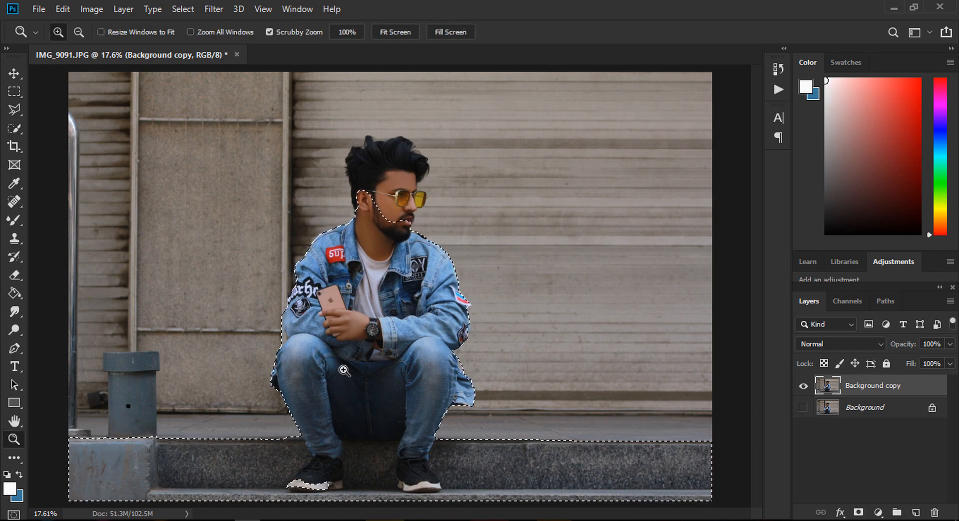
right_click(372, 342)
click(395, 347)
click(403, 168)
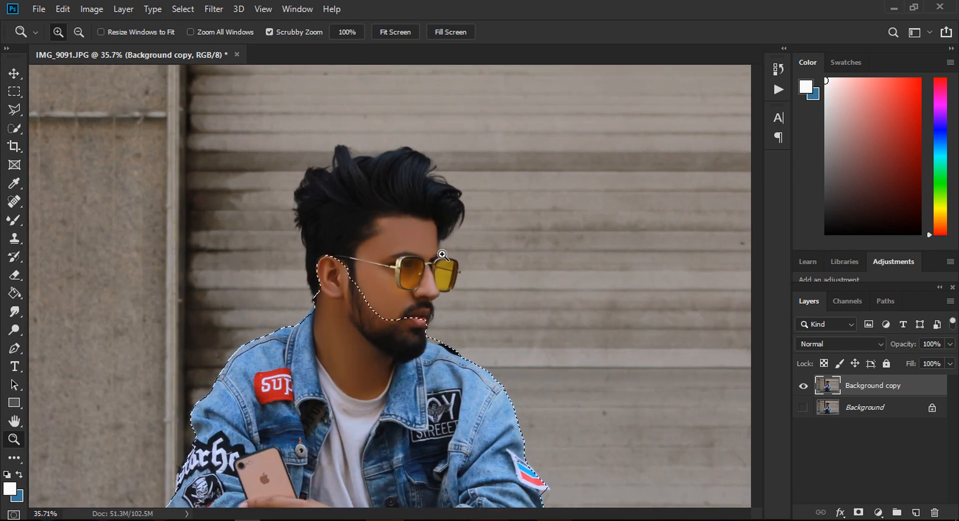
click(424, 207)
click(14, 128)
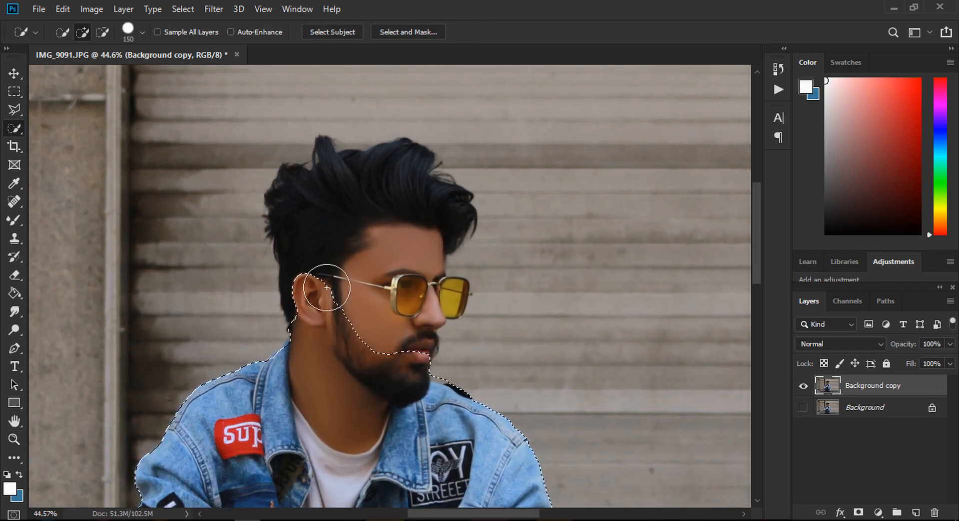
drag(347, 330, 338, 277)
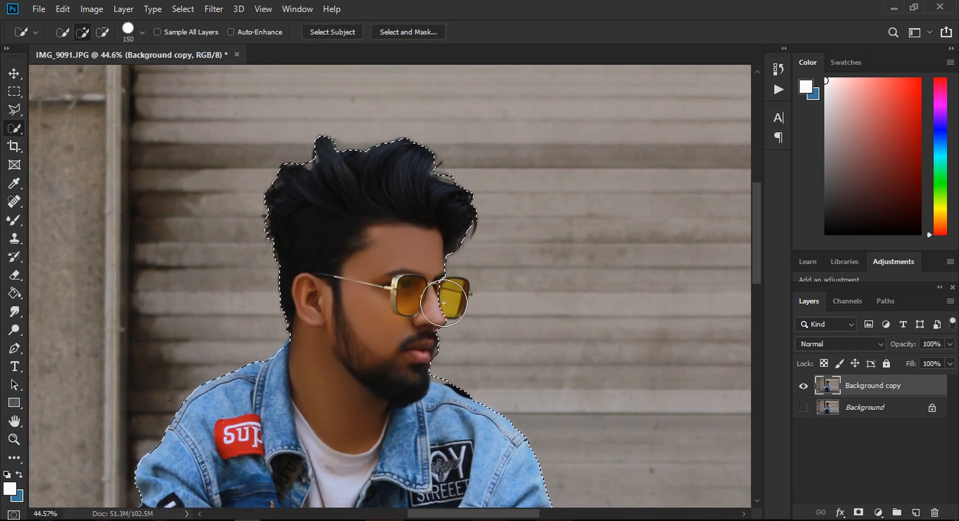
Add the outer sunglasses lens to the selection, reducing the Quick Selection brush to 50 and then 15.
key(bracketleft)
key(bracketleft)
key(bracketleft)
key(bracketleft)
key(bracketleft)
key(bracketleft)
key(bracketleft)
key(bracketleft)
key(bracketleft)
key(bracketleft)
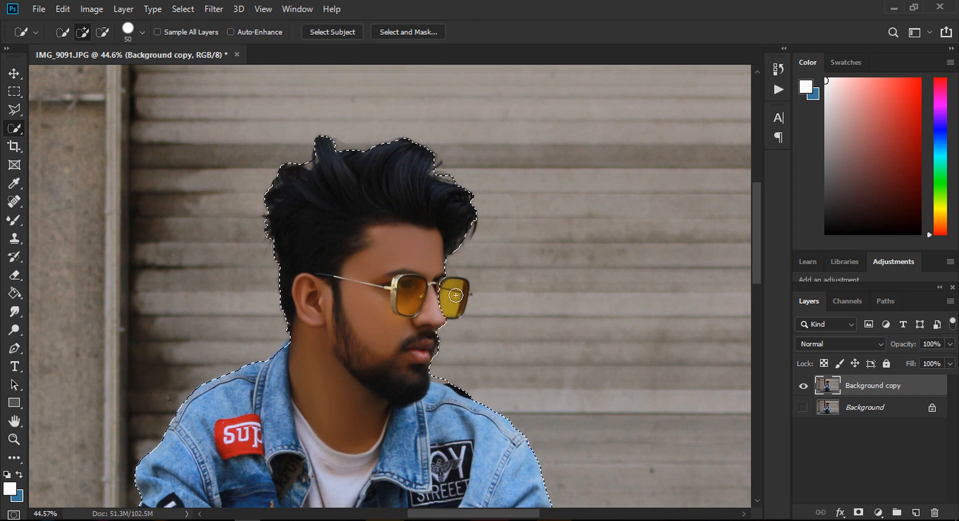
key(bracketleft)
key(bracketleft)
key(bracketleft)
key(bracketleft)
key(bracketleft)
key(bracketleft)
key(bracketright)
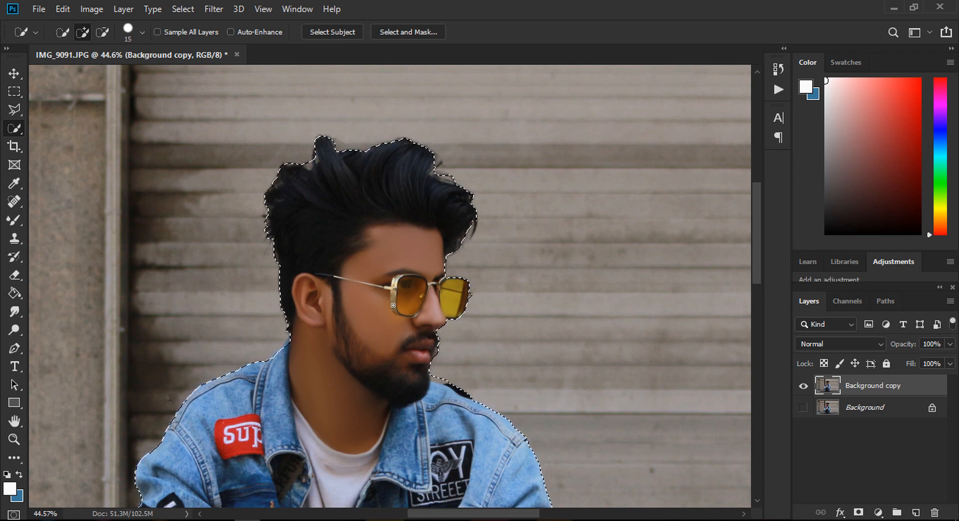
scroll(443, 309, down, 2)
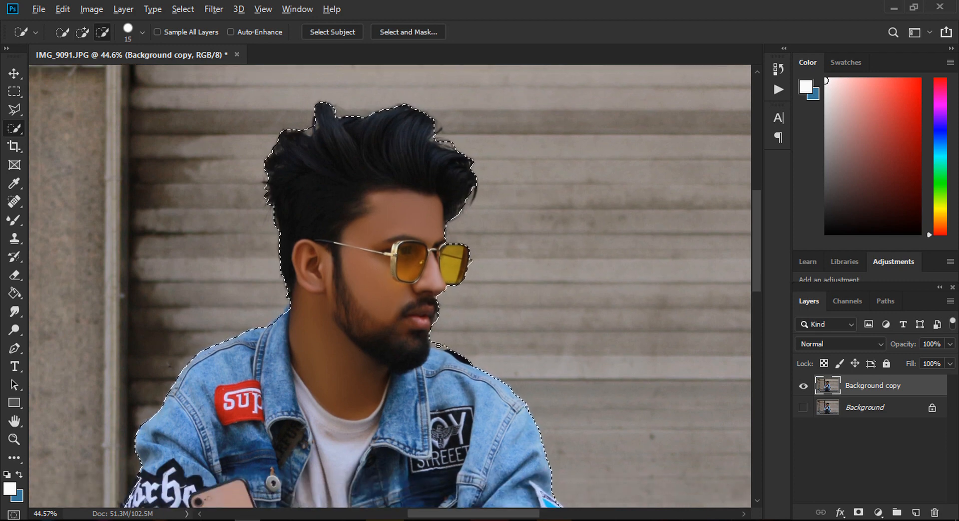
scroll(432, 298, down, 2)
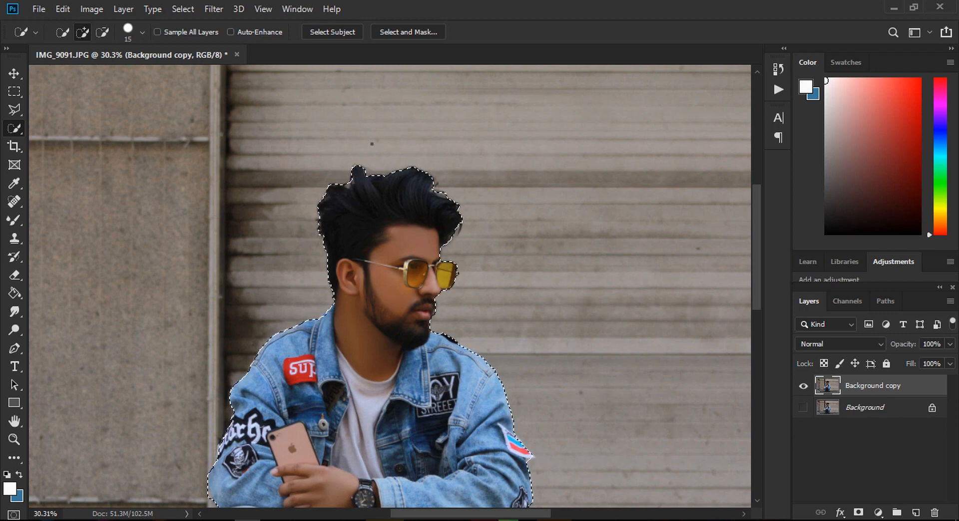
Open Select and Mask and refine the hair outline with the Refine Edge Brush, starting at size 60 and reducing it to 40.
click(400, 30)
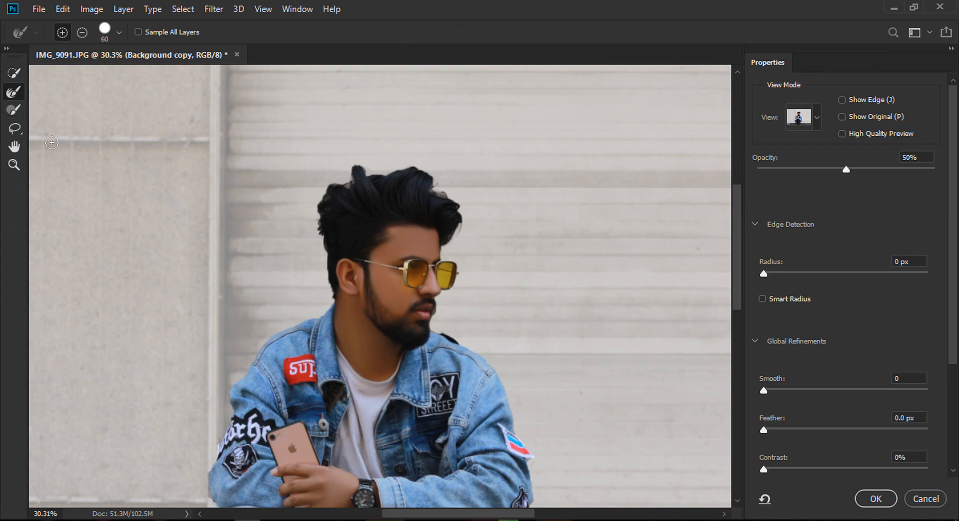
click(14, 164)
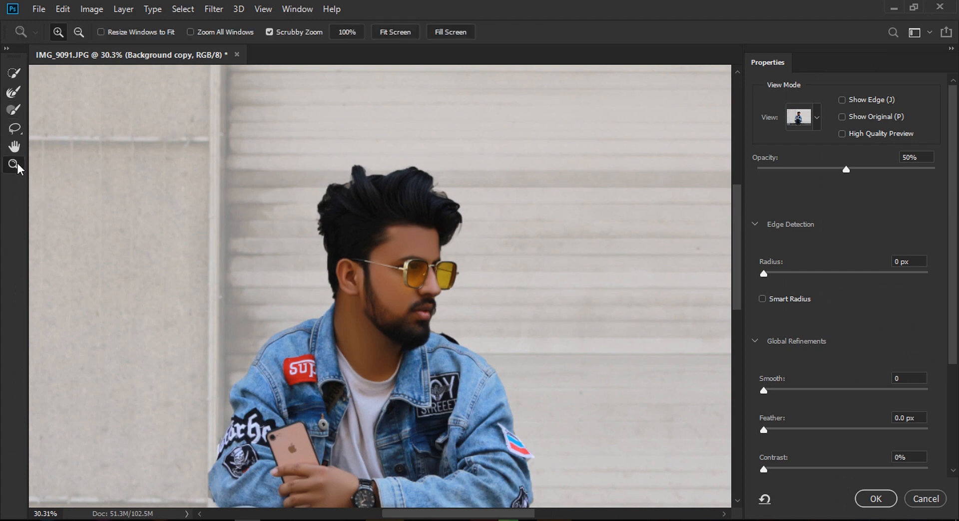
click(419, 192)
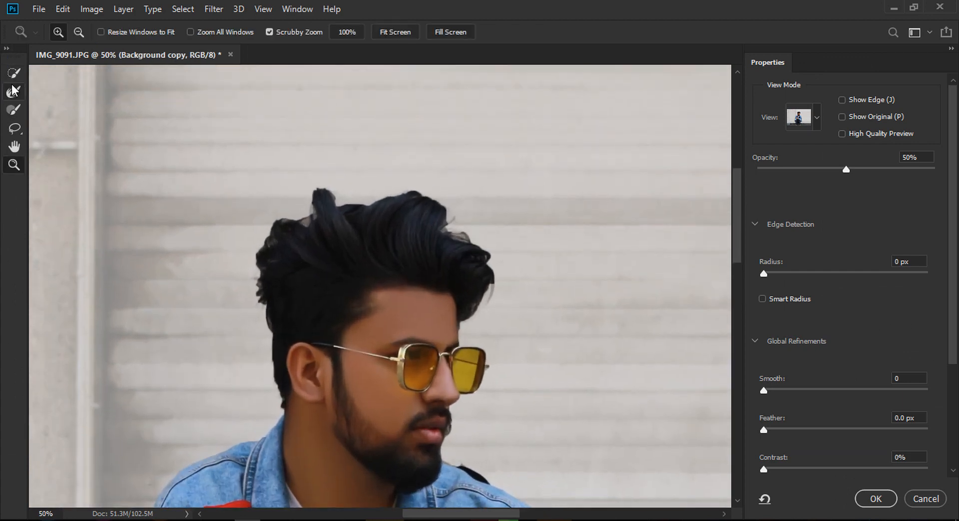
click(13, 91)
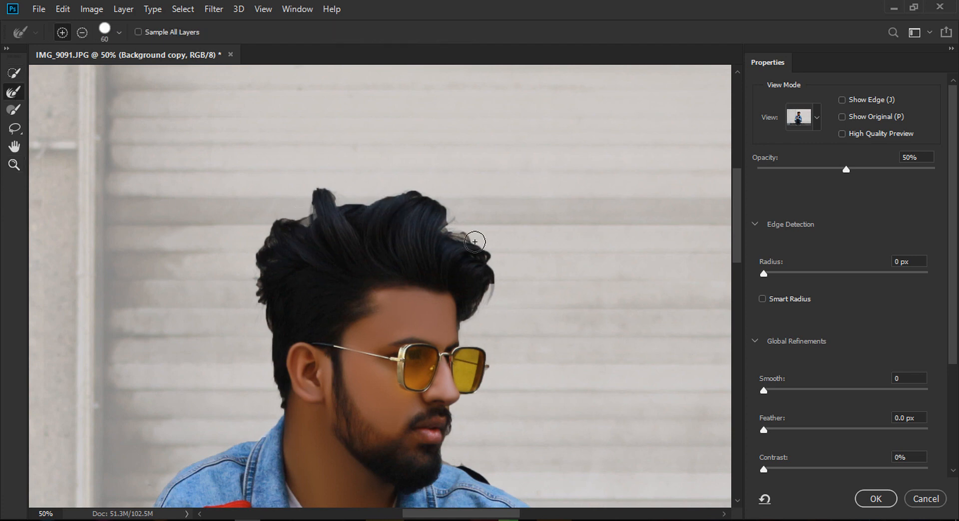
drag(453, 235, 483, 247)
key(bracketleft)
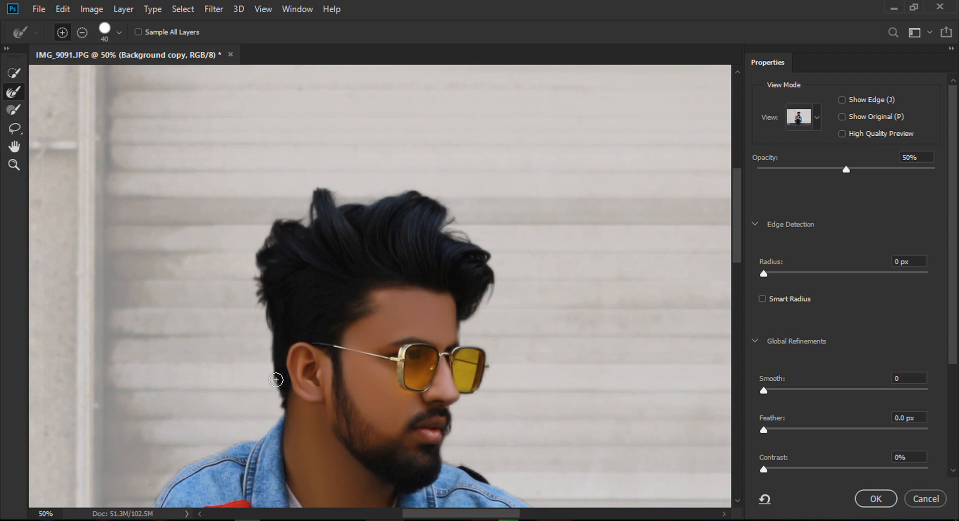
Refine the selection edge around the sunglasses and face with the Refine Edge Brush, varying its size between 25 and 45.
key(bracketleft)
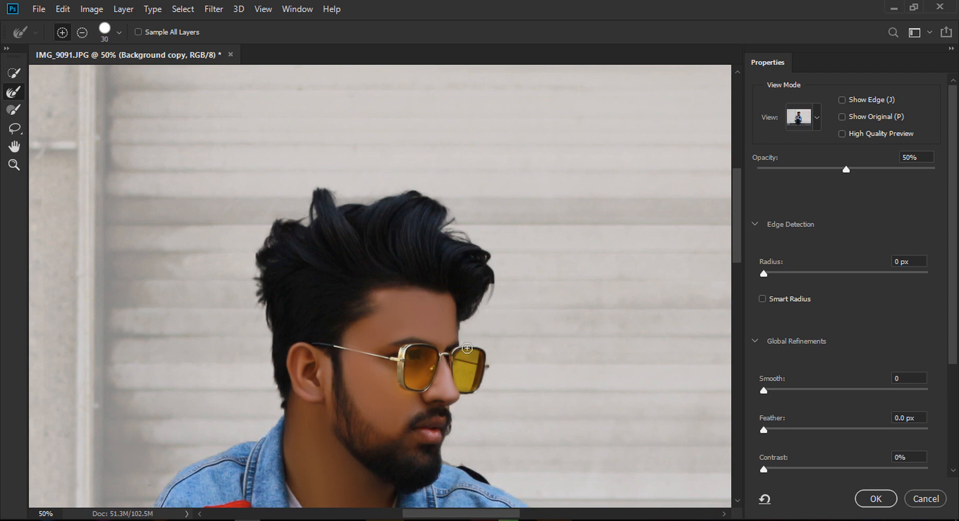
key(bracketright)
key(bracketright)
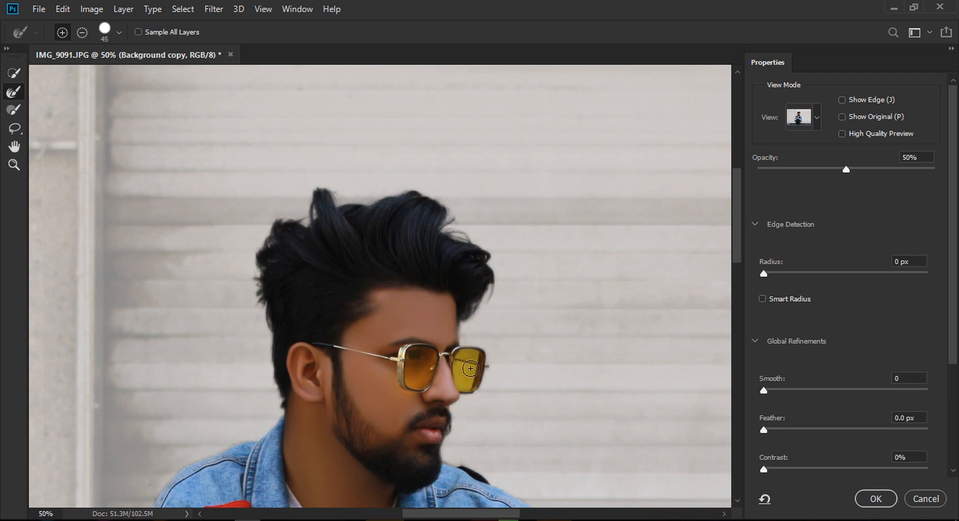
key(bracketleft)
key(bracketleft)
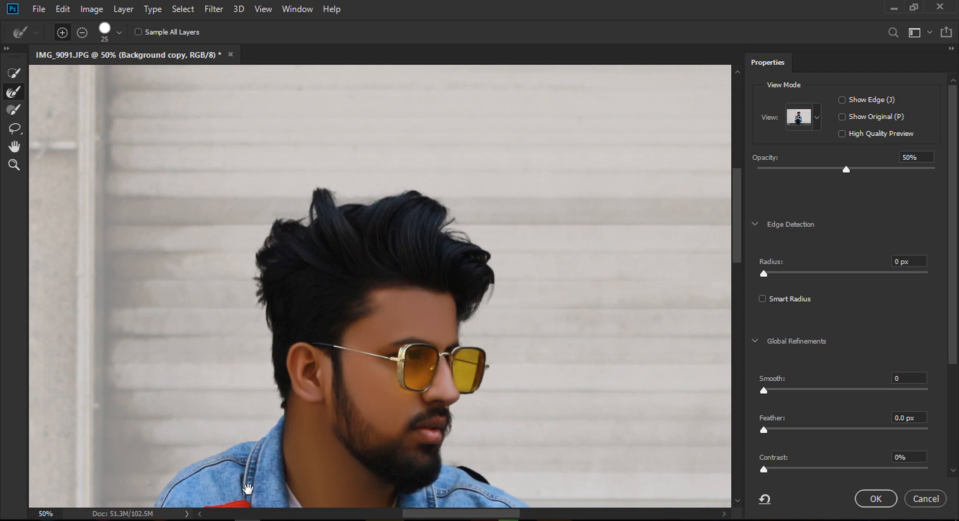
Refine the edges of the phone-side jacket sleeve and the leg below it with the Refine Edge Brush at size 30.
drag(248, 489, 345, 221)
drag(254, 385, 266, 362)
key(bracketright)
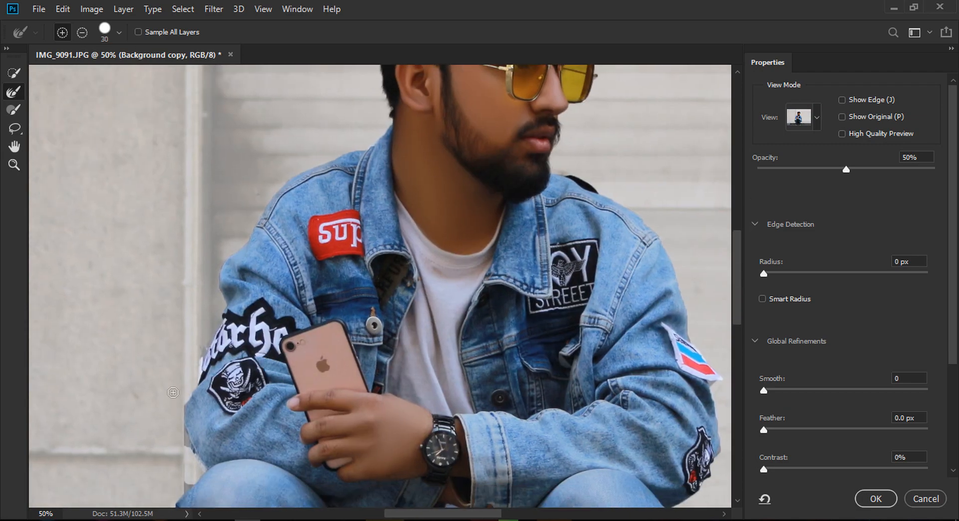
mouse_move(190, 412)
mouse_down()
mouse_move(199, 386)
mouse_move(186, 452)
mouse_move(198, 454)
mouse_up()
mouse_move(236, 499)
mouse_down()
mouse_move(352, 362)
mouse_move(307, 356)
mouse_up()
mouse_move(309, 405)
mouse_down()
mouse_move(302, 250)
mouse_move(221, 217)
mouse_move(289, 349)
mouse_up()
Clear the background gap between the watch-side knee and the hanging jacket hem with the Refine Edge Brush at size 40.
drag(592, 300, 364, 364)
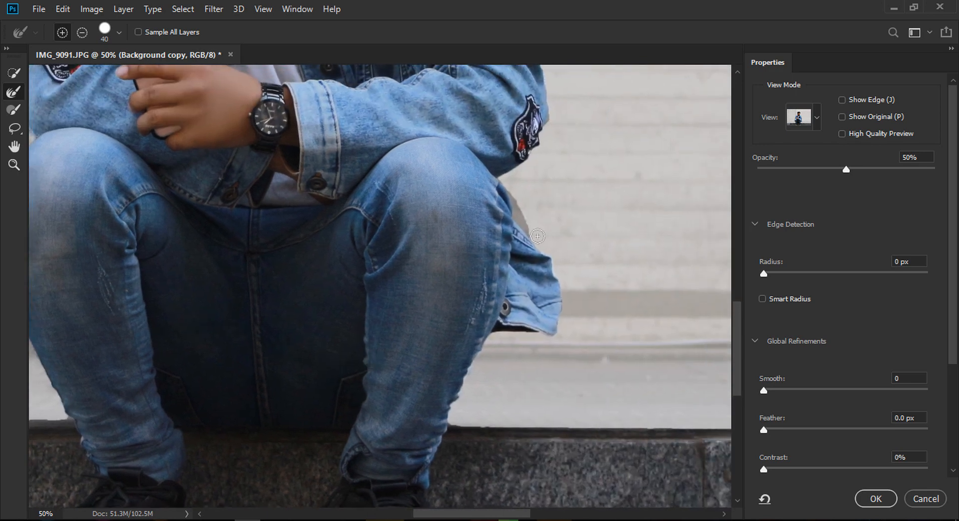
drag(521, 148, 486, 237)
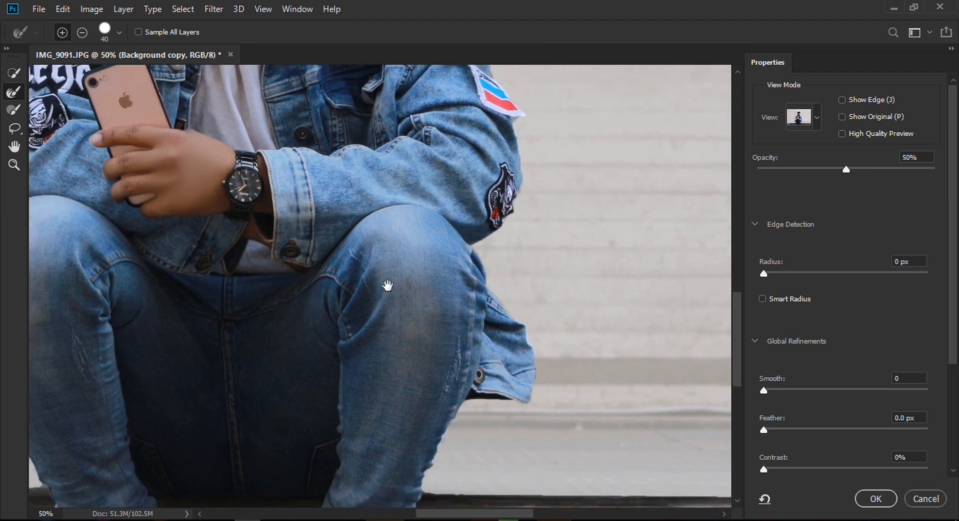
drag(388, 284, 475, 99)
Refine the top edge of the stone ledge on both sides of the man with the Refine Edge Brush at size 40.
mouse_move(275, 212)
mouse_down()
mouse_move(636, 305)
mouse_move(850, 319)
mouse_move(570, 313)
mouse_up()
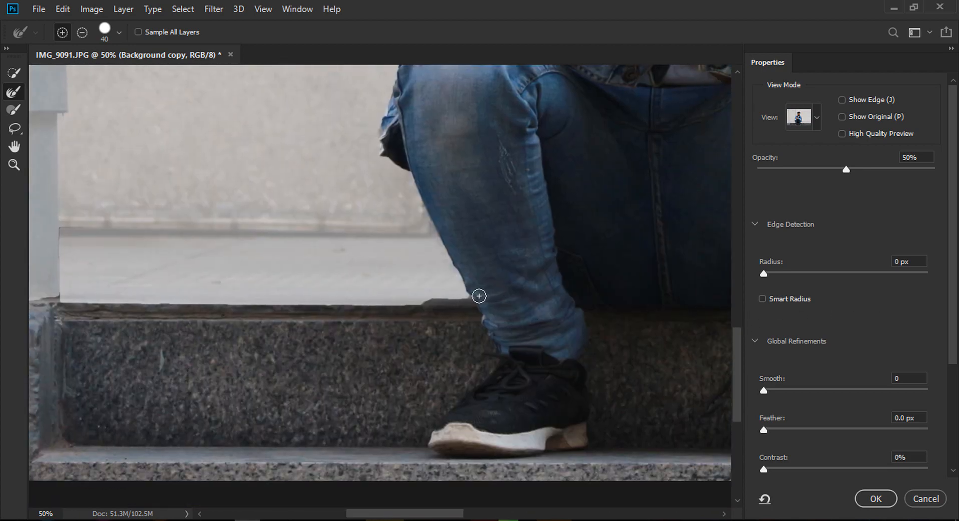
drag(272, 321, 586, 343)
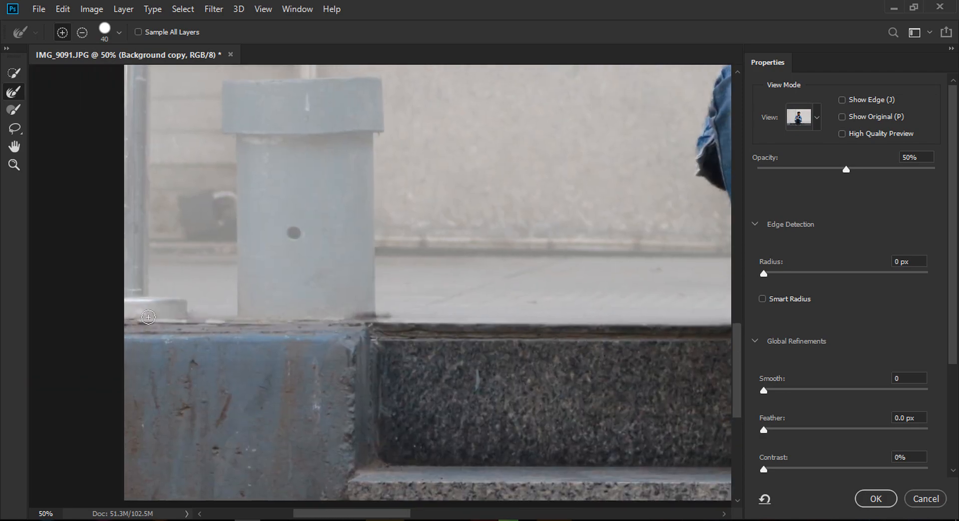
drag(566, 372, 133, 343)
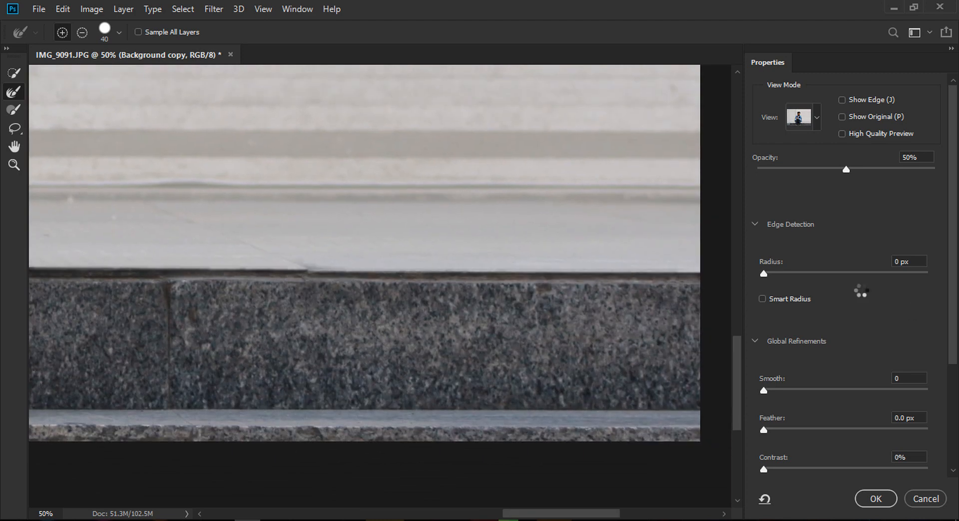
Set Smooth to 4 and Feather to 1.0 px, apply the refined selection and copy it to a new layer.
click(771, 390)
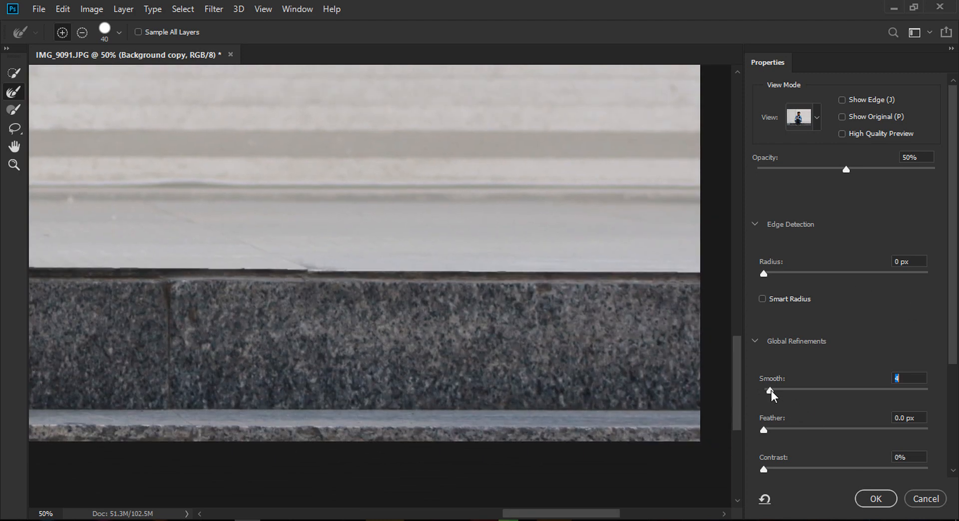
click(773, 429)
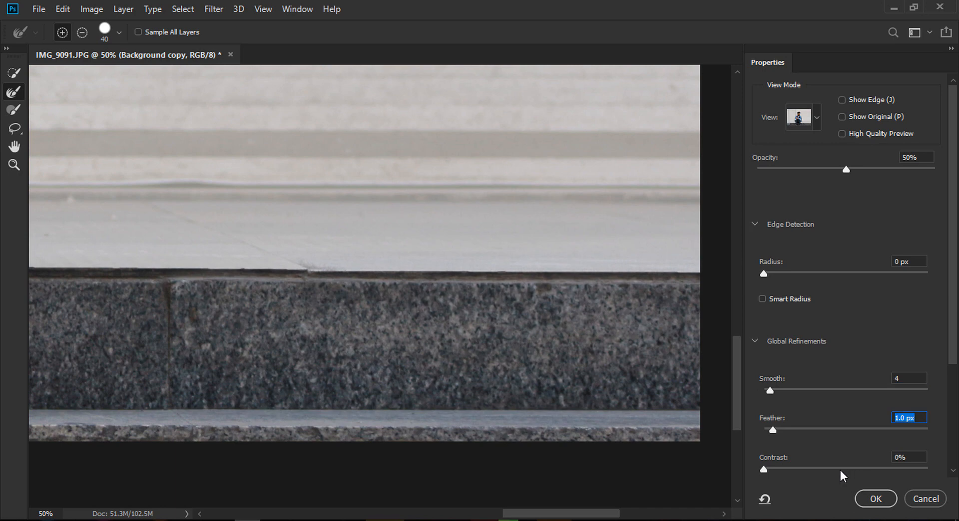
key(Tab)
click(868, 498)
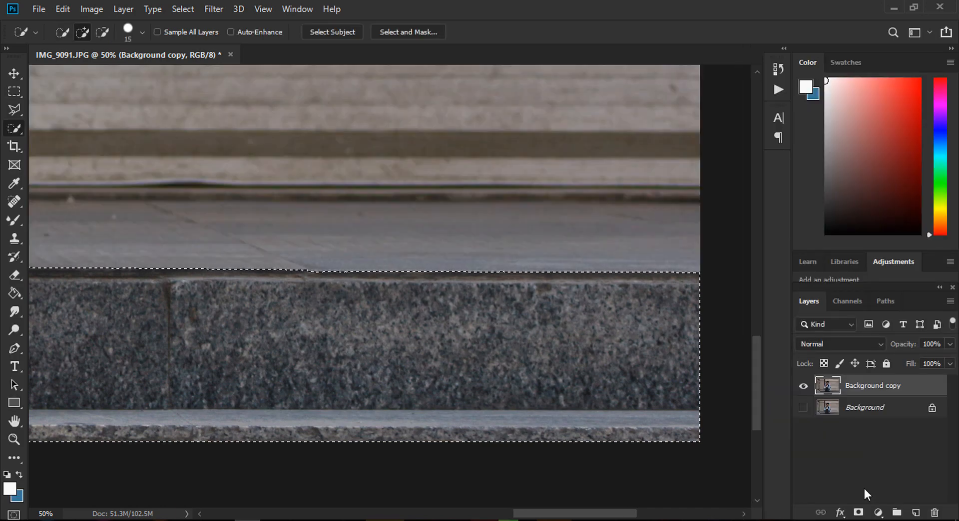
key(ctrl+j)
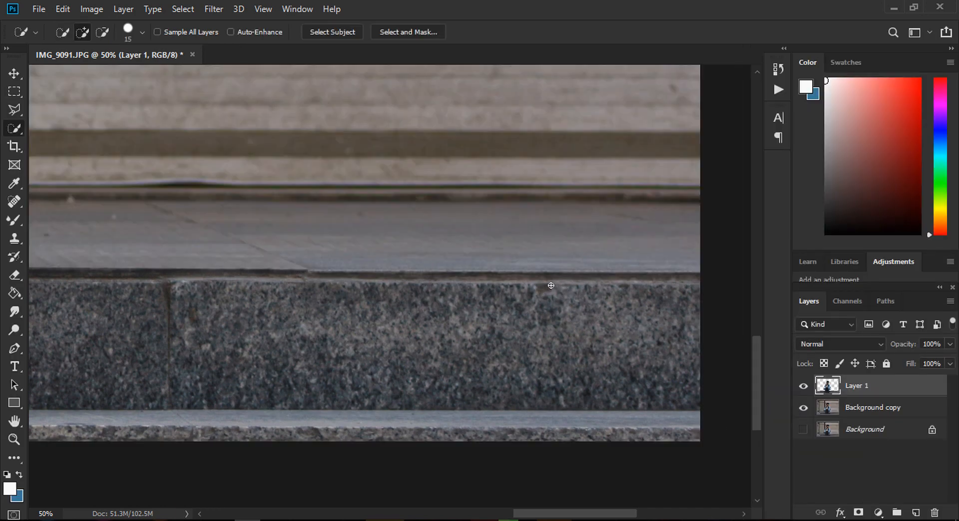
Hide the Background copy layer to isolate the cutout of the man and ledge on Layer 1.
click(13, 439)
right_click(320, 260)
click(334, 267)
drag(385, 171, 410, 171)
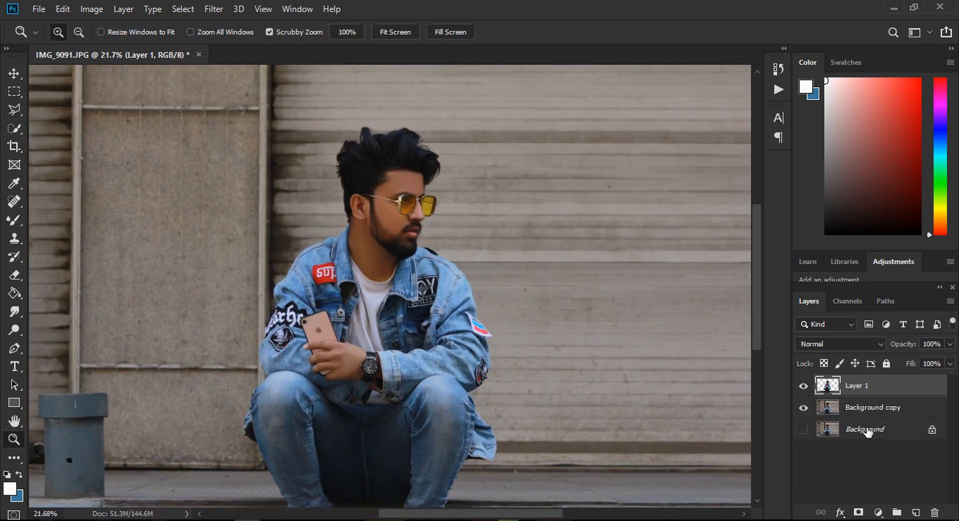
click(803, 386)
click(803, 386)
click(803, 408)
click(812, 409)
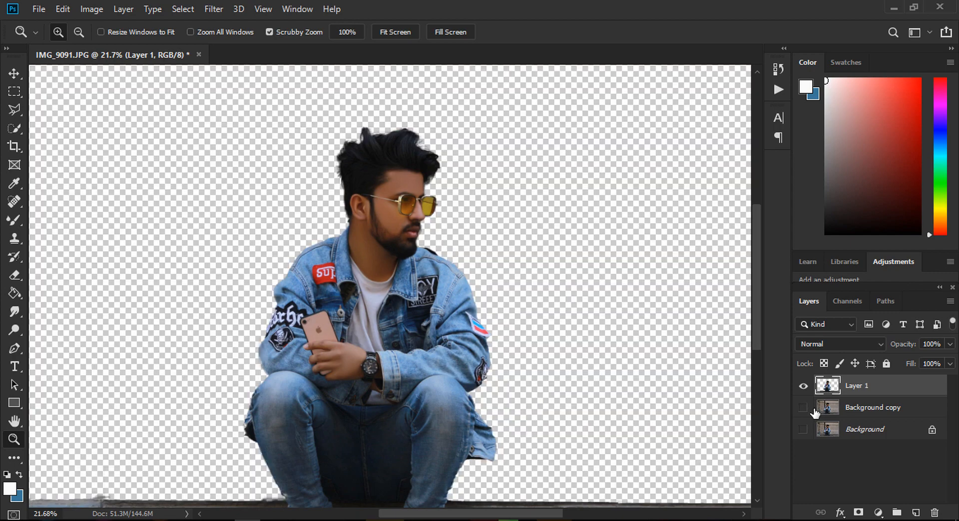
Open the Liquify filter on Layer 1 and activate the Forward Warp tool for reshaping the man's hair.
drag(412, 199, 498, 335)
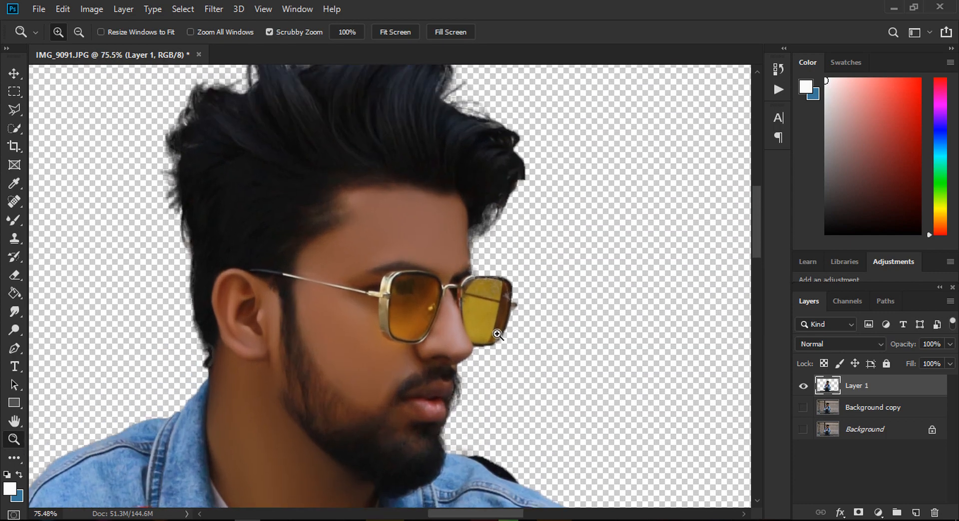
right_click(496, 254)
click(502, 257)
drag(354, 146, 432, 280)
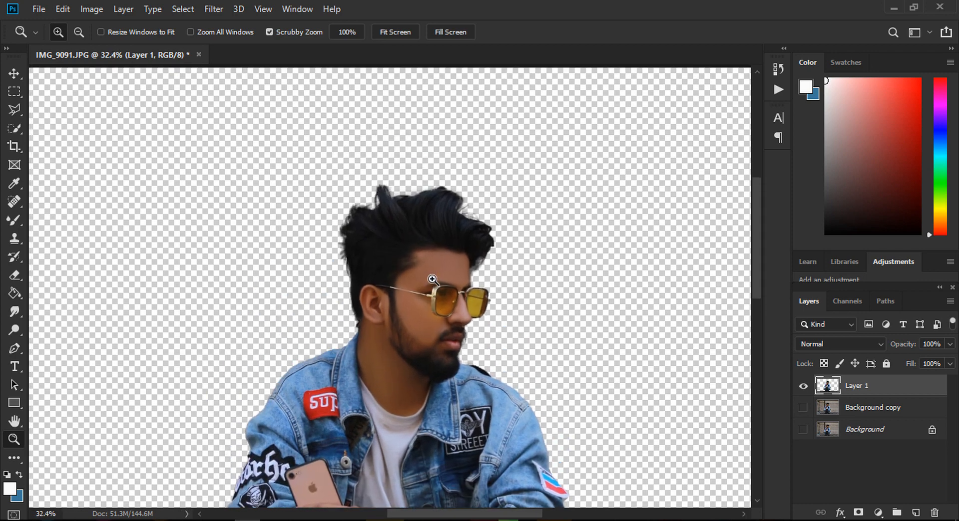
drag(432, 188, 518, 290)
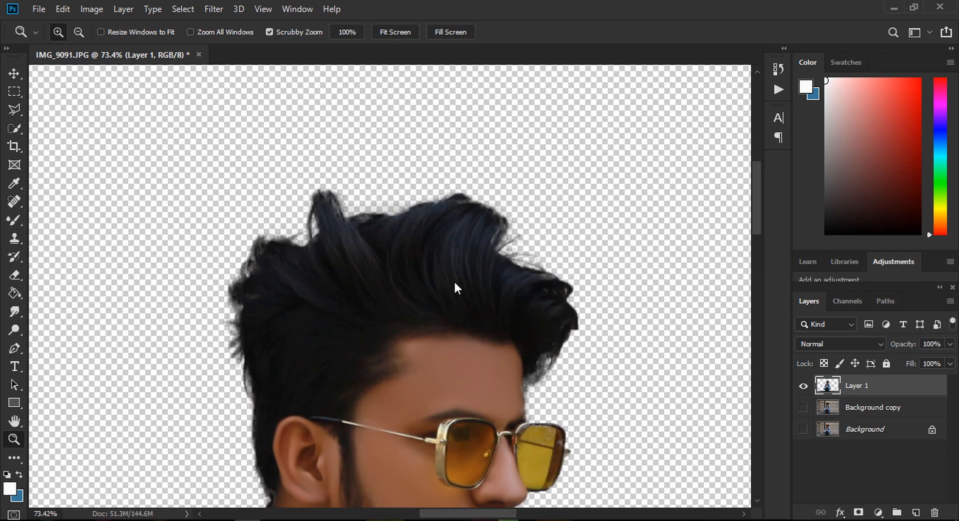
key(ctrl+shift+x)
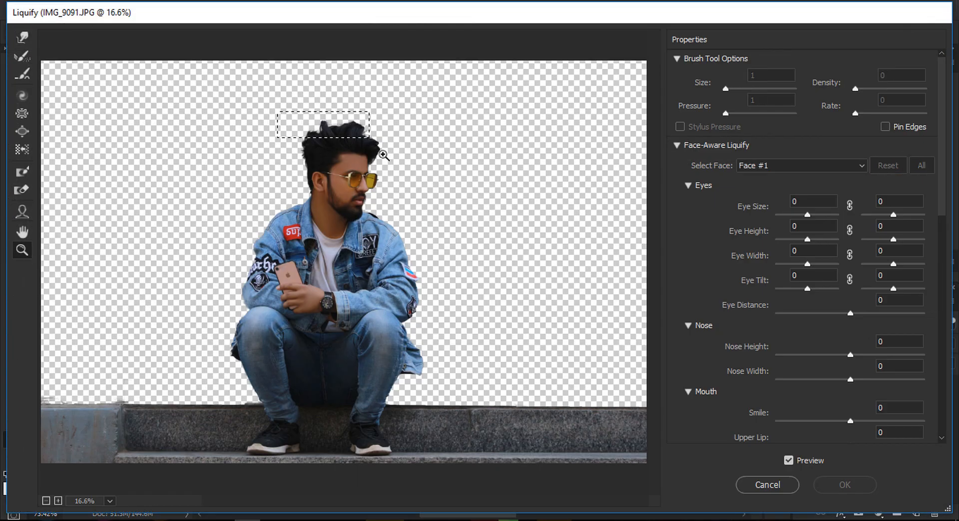
drag(383, 155, 427, 198)
click(22, 37)
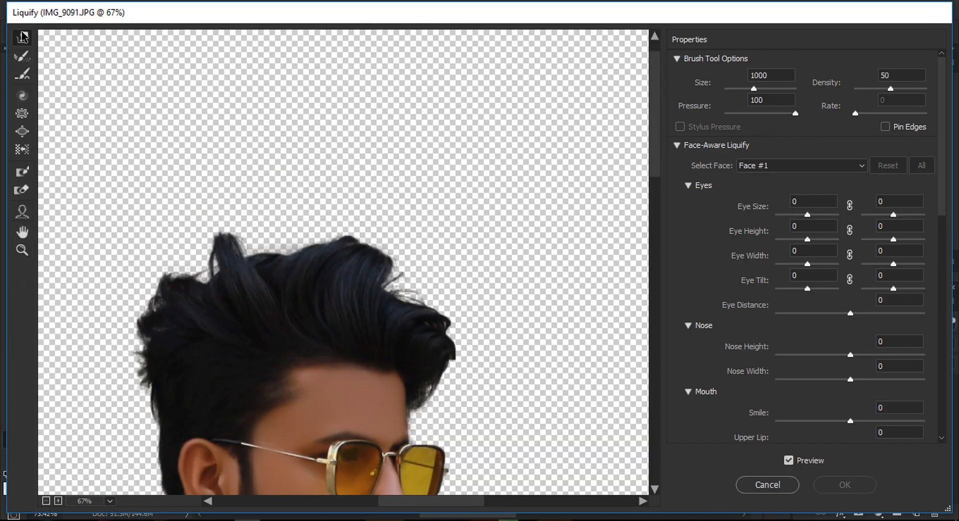
Push the hair above the front quiff outward with the Forward Warp tool at size 250 to fill its dip.
key(bracketright)
key(bracketleft)
key(bracketleft)
key(bracketleft)
key(bracketleft)
key(bracketleft)
key(bracketleft)
key(bracketleft)
key(bracketleft)
key(bracketleft)
key(bracketleft)
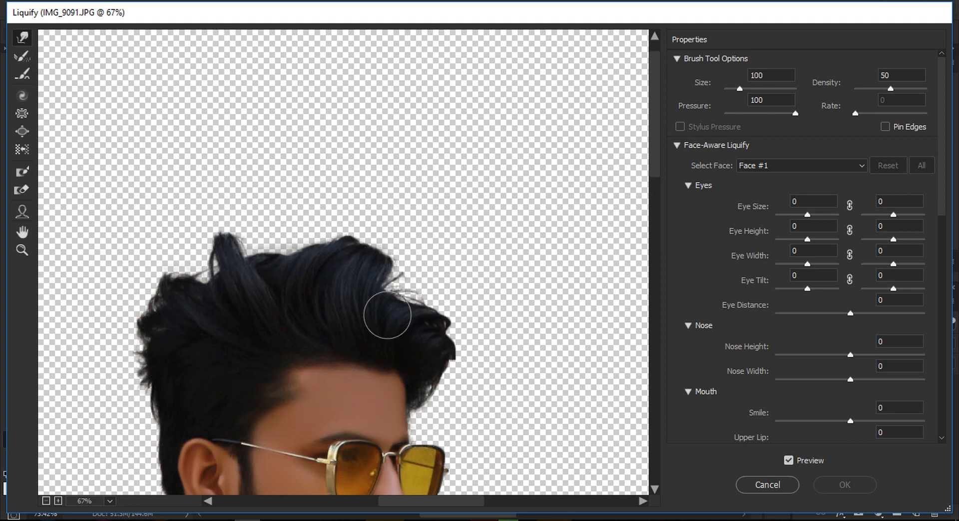
key(bracketright)
key(bracketright)
key(bracketright)
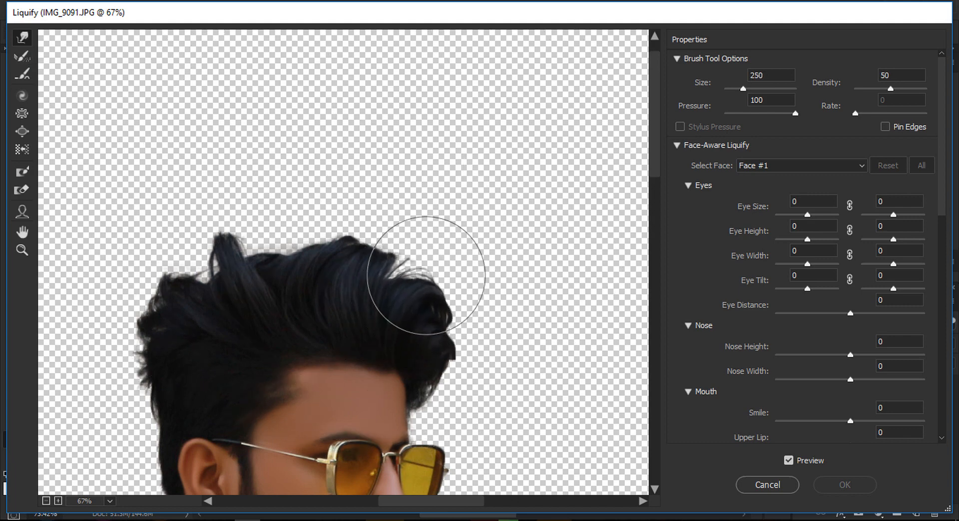
mouse_move(426, 275)
mouse_down()
mouse_move(396, 289)
mouse_move(406, 285)
mouse_move(425, 335)
mouse_move(441, 287)
mouse_up()
Raise the dip in the crown in front of the upright tuft with the Forward Warp brush at size 300.
key(bracketleft)
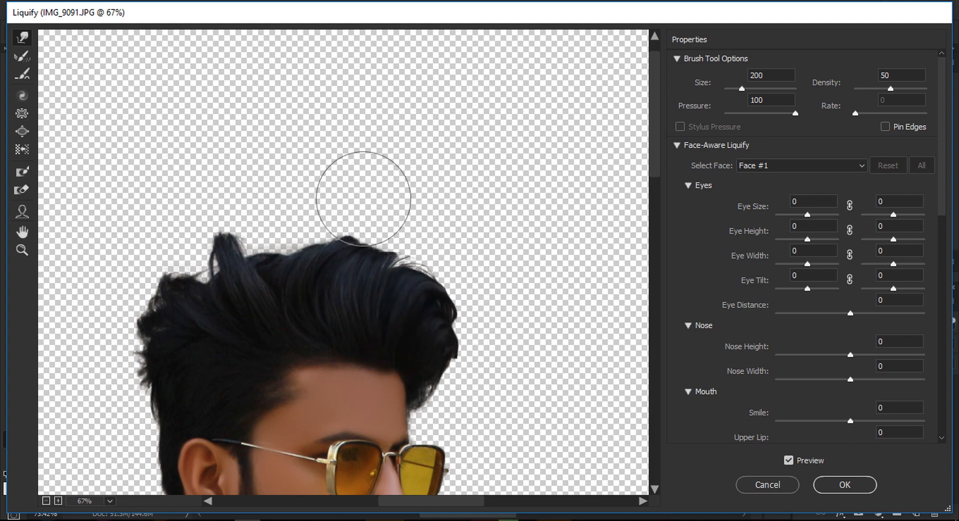
key(bracketright)
key(bracketright)
drag(276, 256, 280, 249)
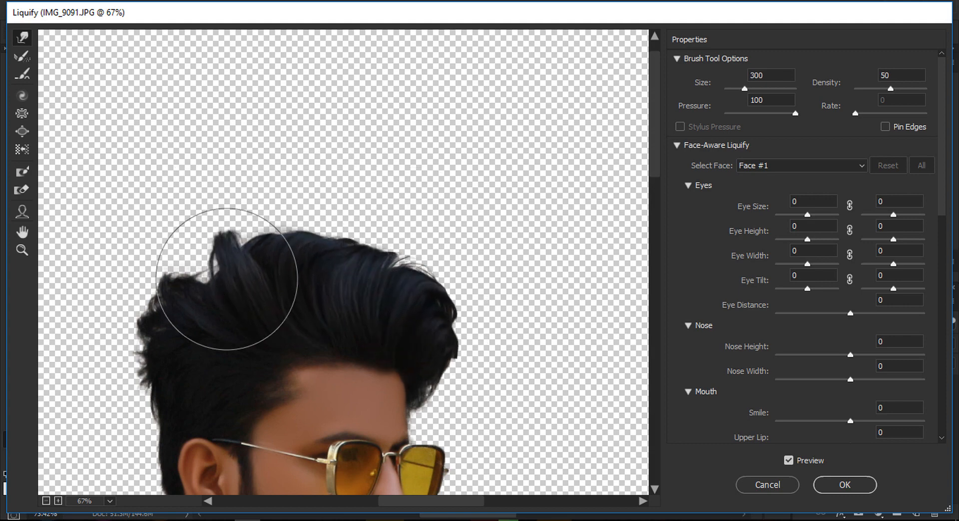
Fill the notch behind the upright tuft with the warp brush at size 200, and push the tuft down at size 250.
key(bracketleft)
key(bracketleft)
drag(204, 297, 187, 274)
key(bracketright)
drag(205, 177, 205, 193)
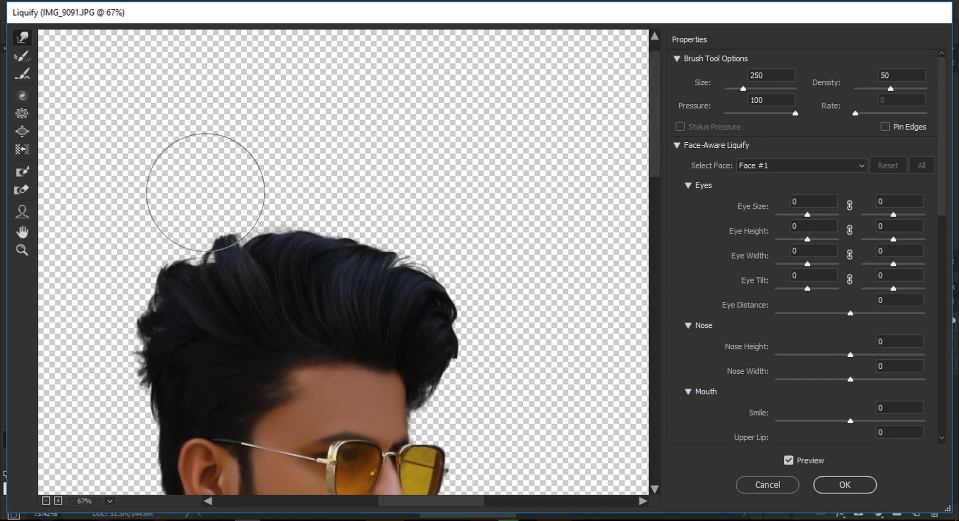
Smooth the ragged hair outline at the back of the head, warping it slightly outward at size 300.
key(bracketleft)
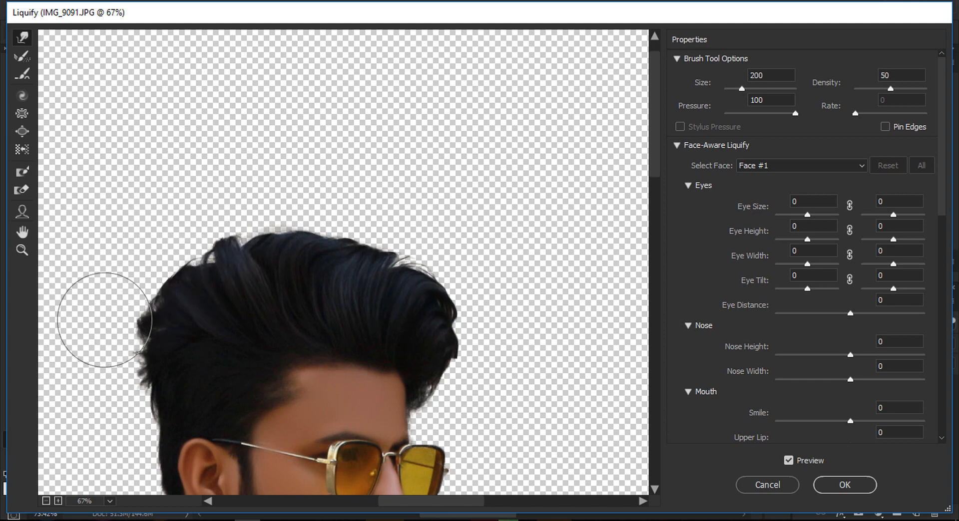
key(space)
drag(182, 364, 252, 360)
key(bracketright)
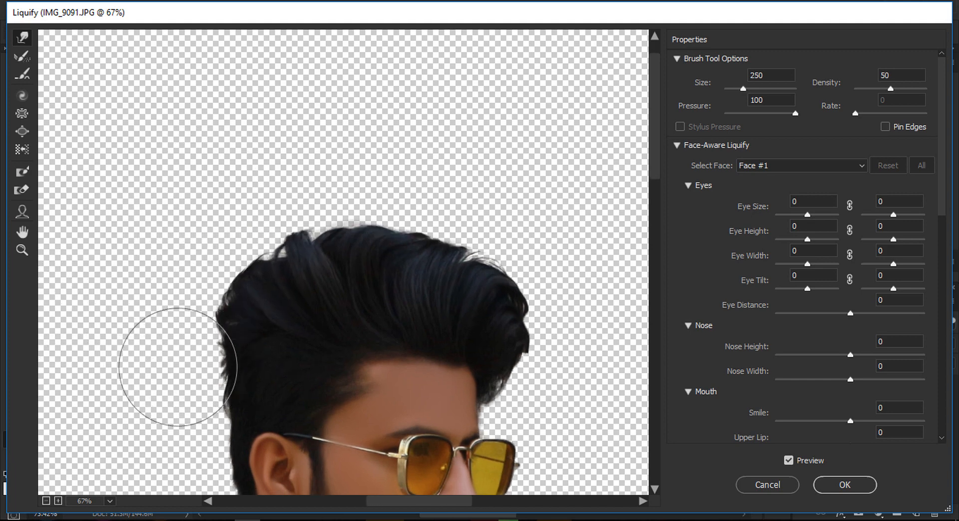
key(bracketright)
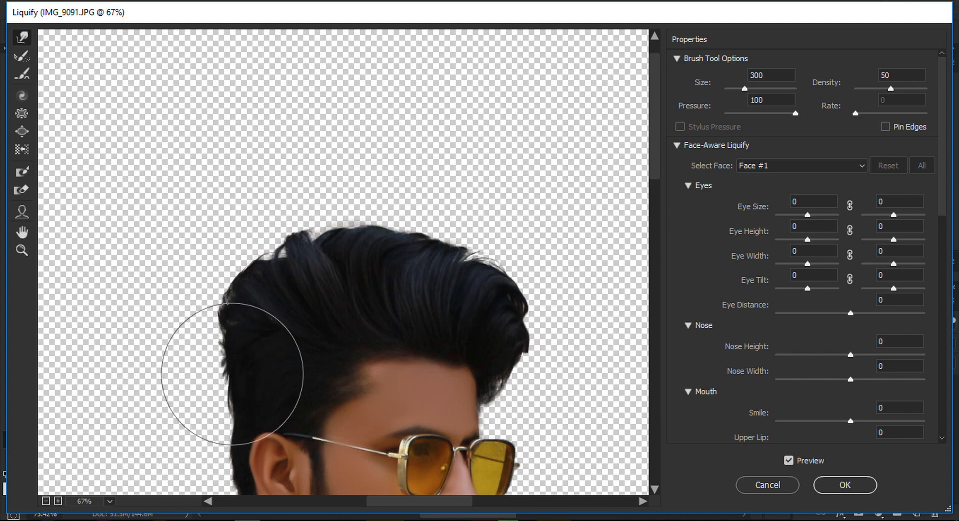
key(bracketright)
drag(232, 374, 220, 377)
Warp the hair edge behind the ear outward with a smaller brush to straighten the back hairline.
key(bracketleft)
key(bracketleft)
key(bracketleft)
key(bracketleft)
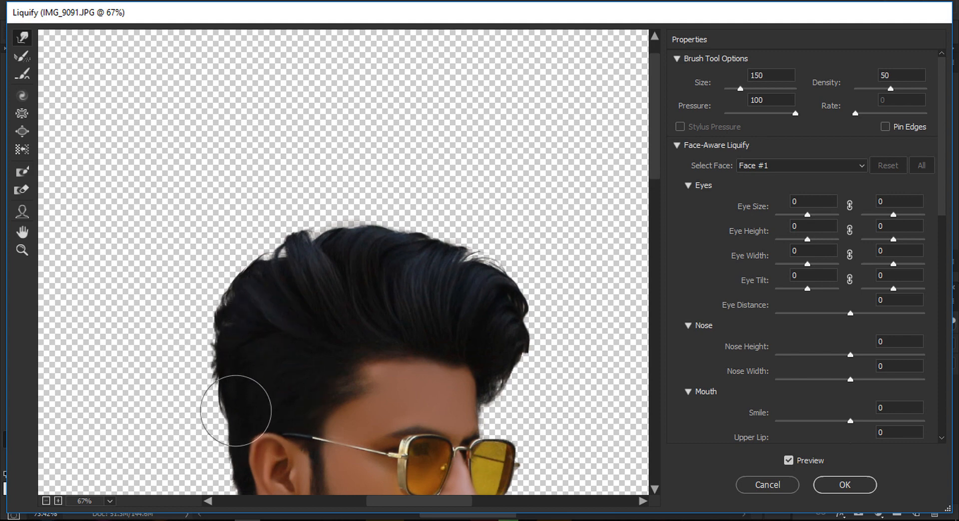
key(bracketleft)
key(bracketleft)
mouse_move(244, 415)
mouse_down()
mouse_move(235, 413)
mouse_move(238, 427)
mouse_up()
Even out the bulge in the hair outline at the upper back of the head with the warp brush at size 300.
key(bracketright)
key(bracketright)
key(bracketright)
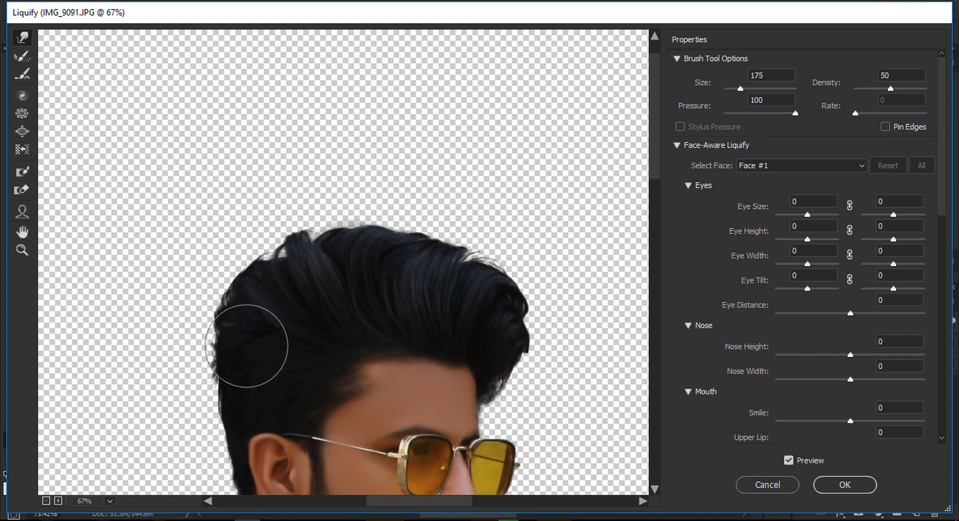
key(bracketright)
key(bracketright)
key(bracketright)
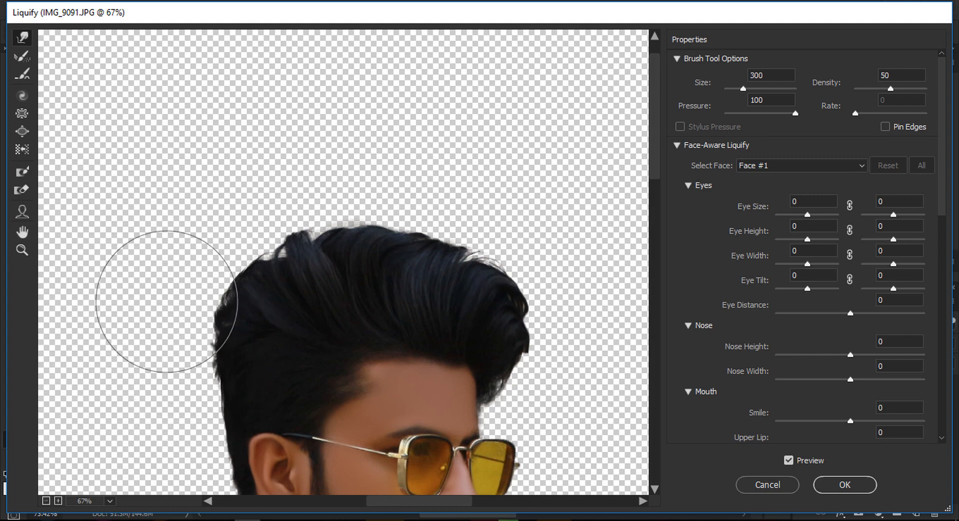
Close the small gap in the hair just behind the tuft with the Forward Warp brush at size 100.
key(bracketleft)
key(bracketleft)
key(bracketleft)
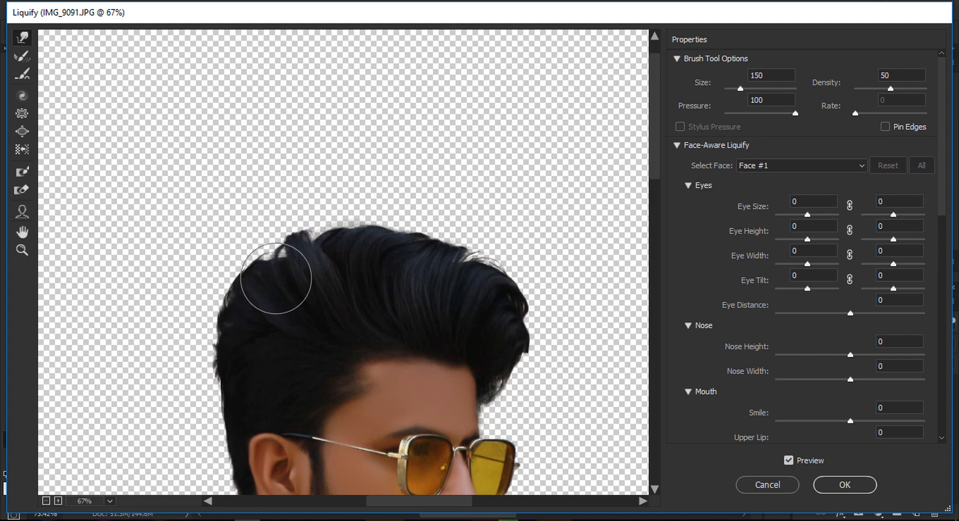
key(bracketleft)
key(bracketleft)
drag(278, 267, 274, 262)
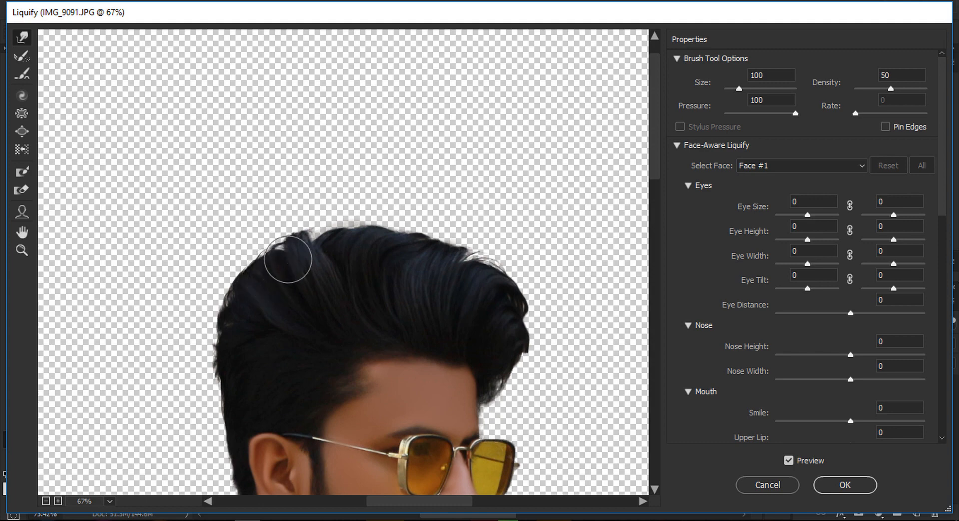
Flatten the tip of the tuft and the adjoining crown outline with the warp brush at sizes 150 and 200.
key(bracketright)
key(bracketright)
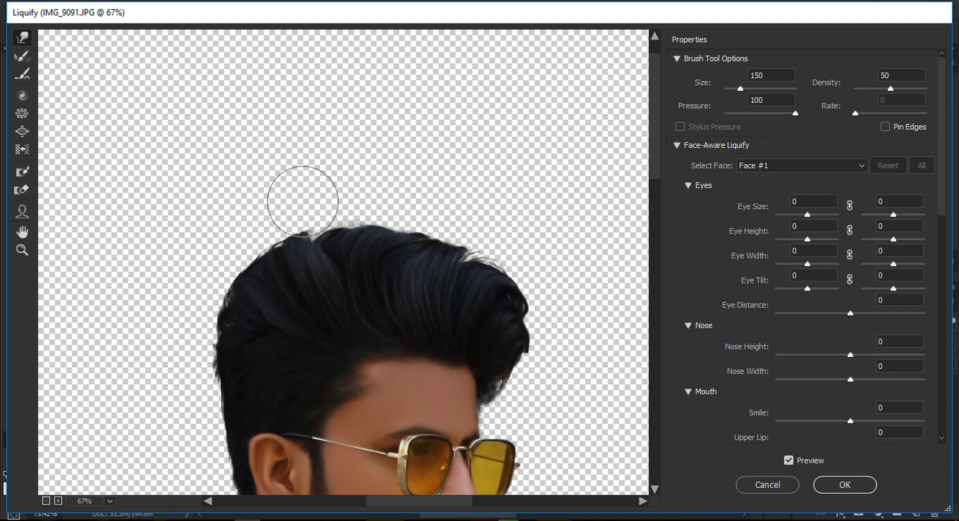
key(bracketright)
key(bracketright)
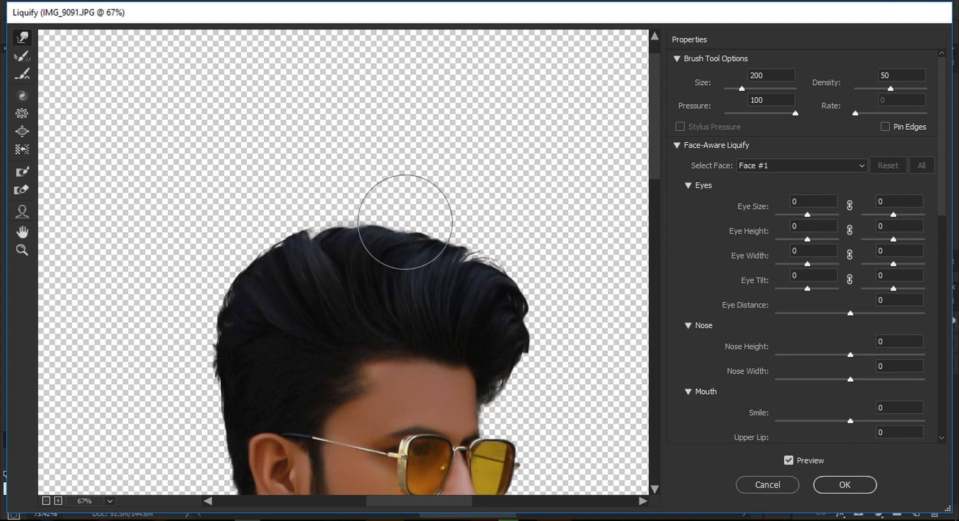
Fill the remaining dip between the tuft and the top of the crown with the Forward Warp tool.
key(bracketleft)
scroll(430, 214, down, 4)
scroll(404, 215, up, 3)
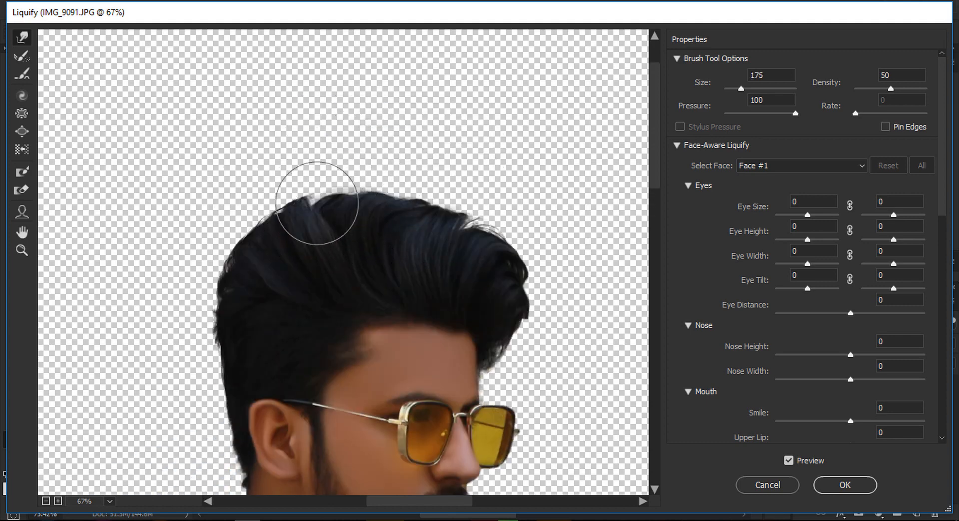
key(bracketleft)
key(bracketleft)
key(bracketleft)
key(bracketright)
key(bracketright)
key(bracketright)
key(bracketright)
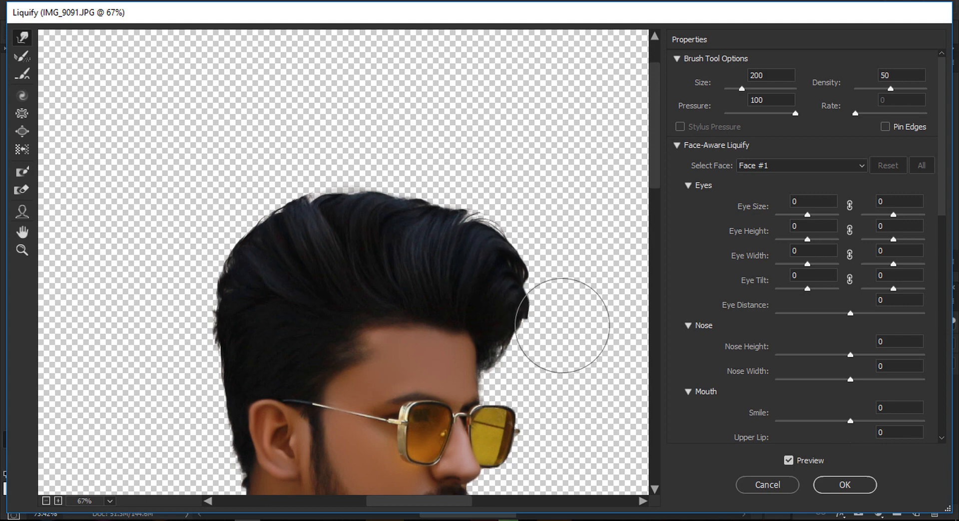
Smooth the outer edge of the front curl over the forehead with the warp brush at size 175.
key(bracketleft)
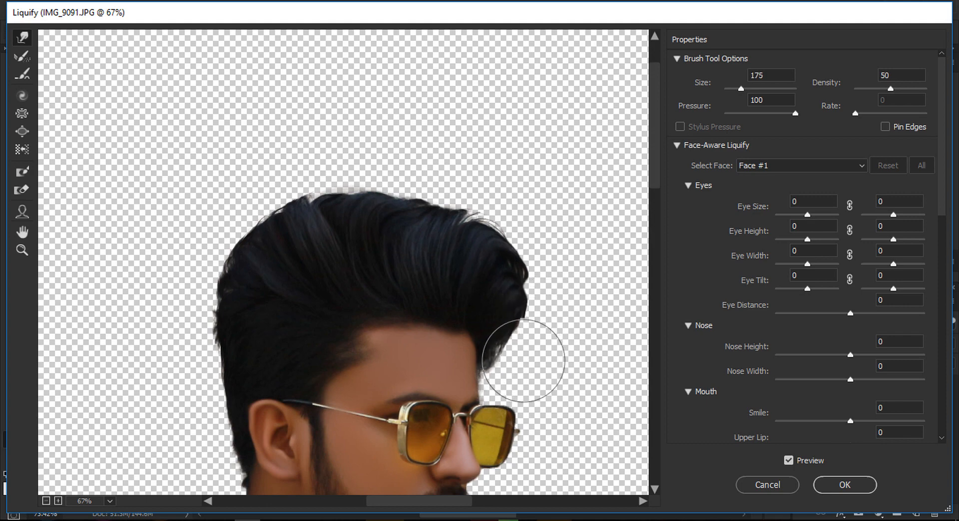
scroll(524, 361, down, 3)
key(bracketright)
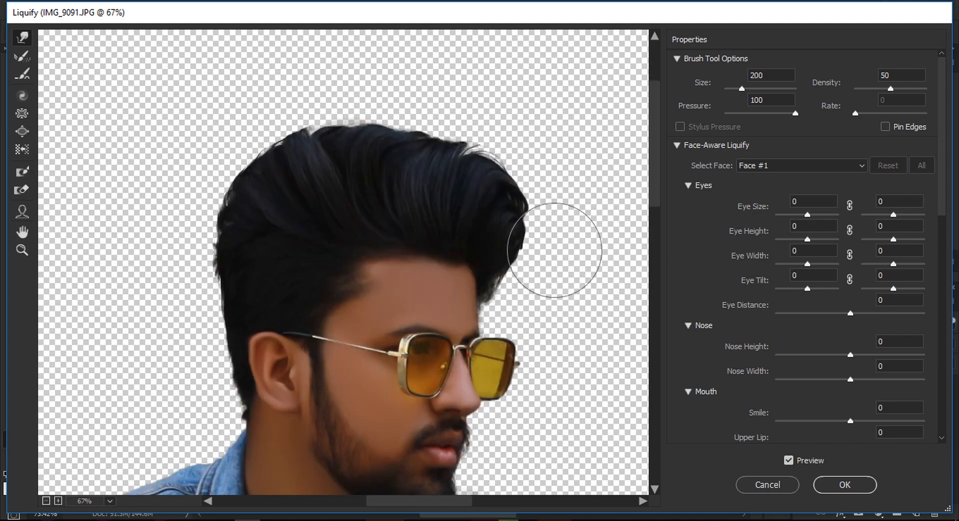
Tidy the remaining bumps along the hair outline with the warp brush at sizes 100 and 125, and apply the Liquify filter.
key(bracketleft)
key(bracketleft)
key(bracketleft)
key(bracketleft)
key(bracketleft)
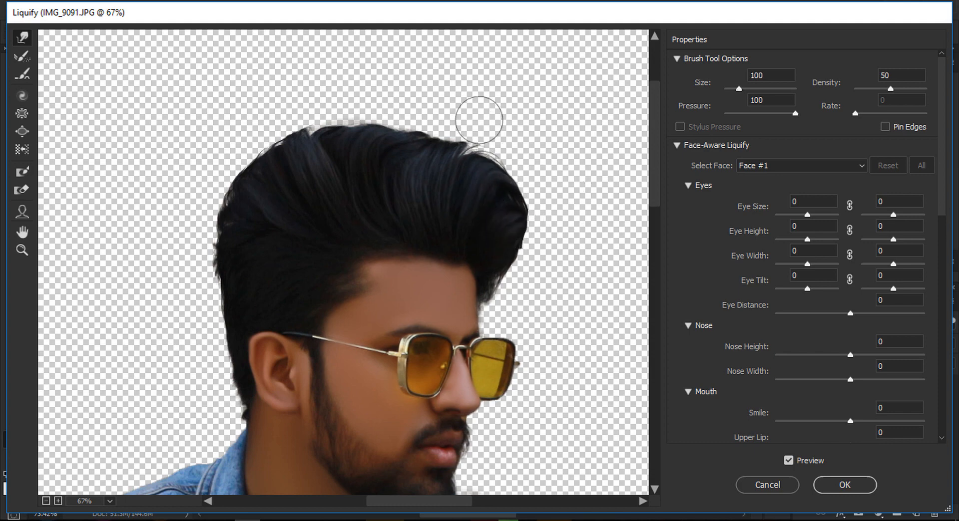
key(bracketright)
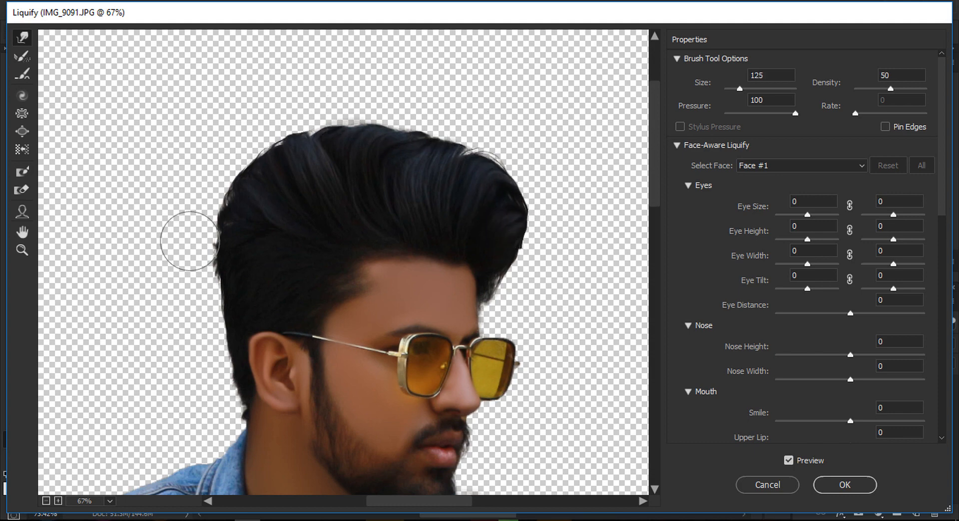
scroll(294, 337, down, 7)
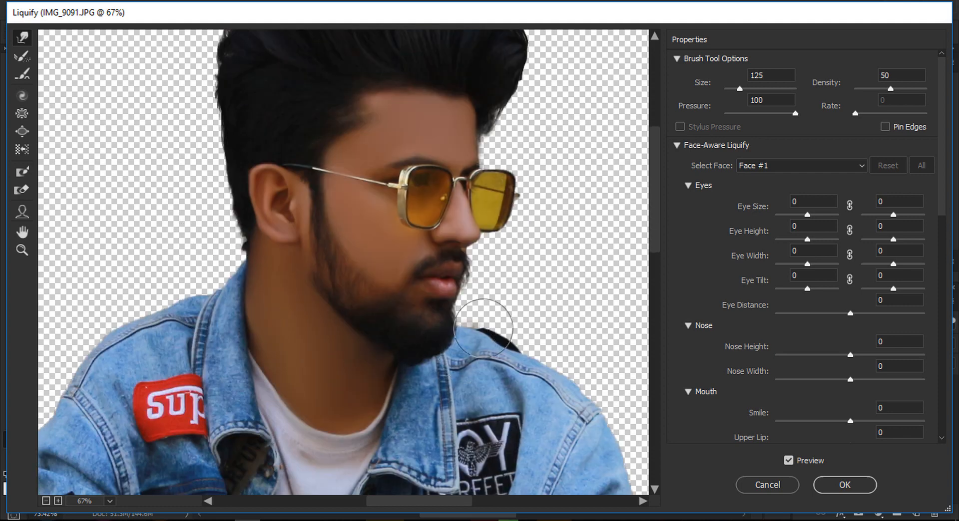
click(856, 488)
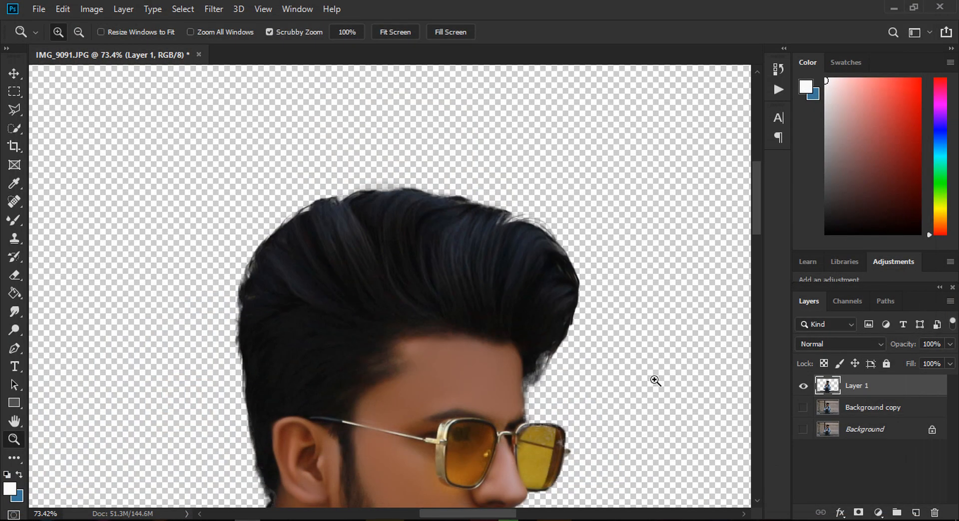
Open the sunset cityscape image SAAD BBC STUDIO (11) from New folder (2).
scroll(479, 338, down, 6)
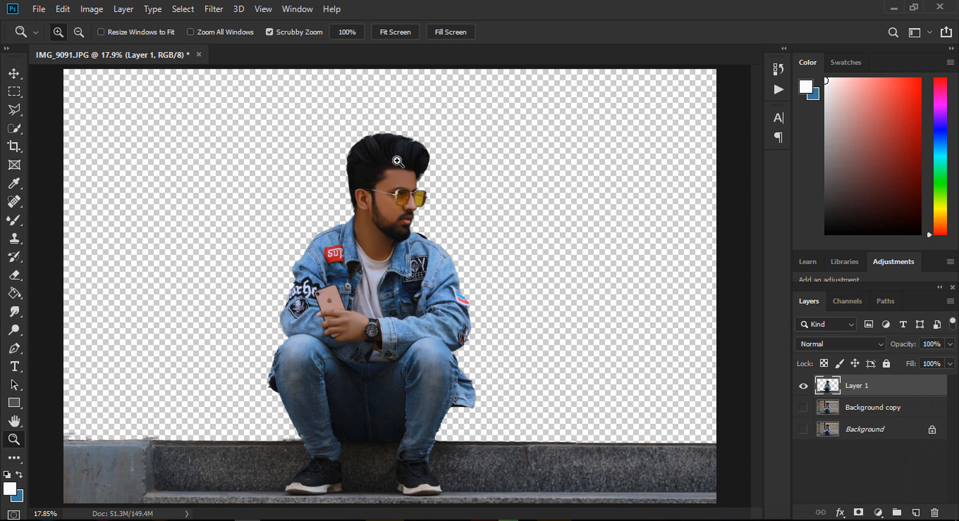
scroll(397, 162, up, 2)
click(38, 9)
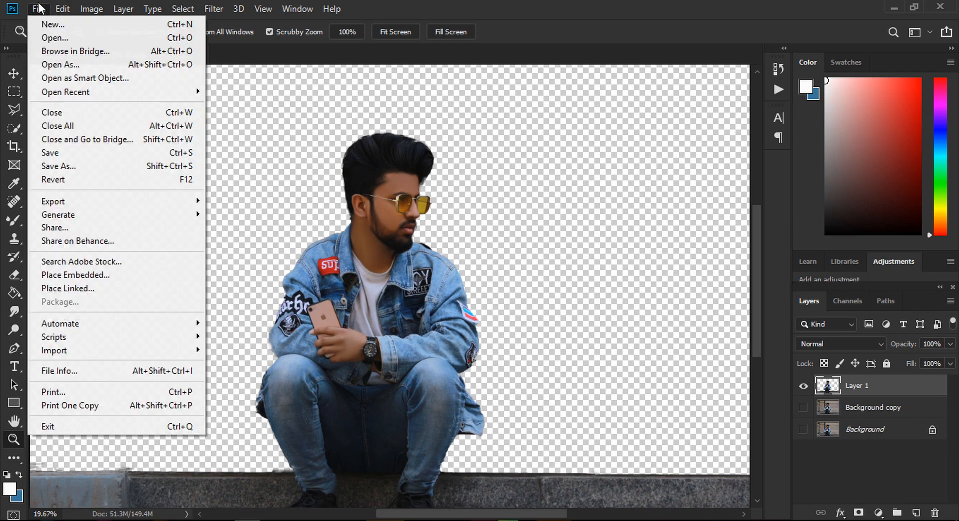
click(53, 38)
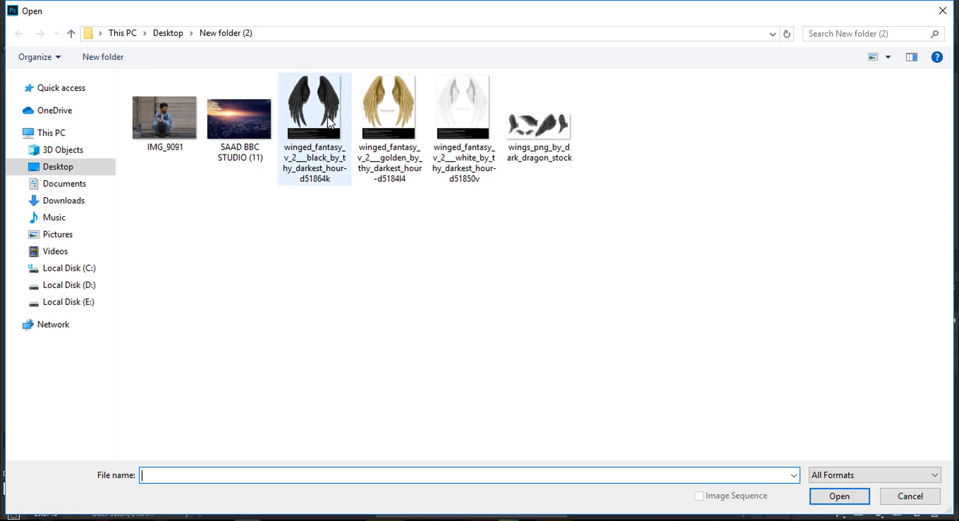
double_click(232, 117)
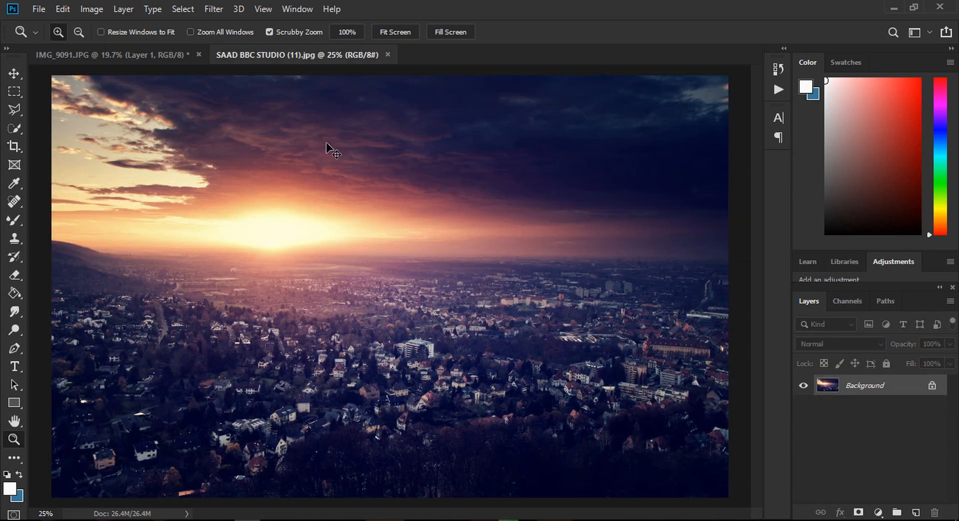
Bring the whole sunset cityscape image into the IMG_9091.JPG document as a new layer using the Move tool.
key(ctrl+a)
key(v)
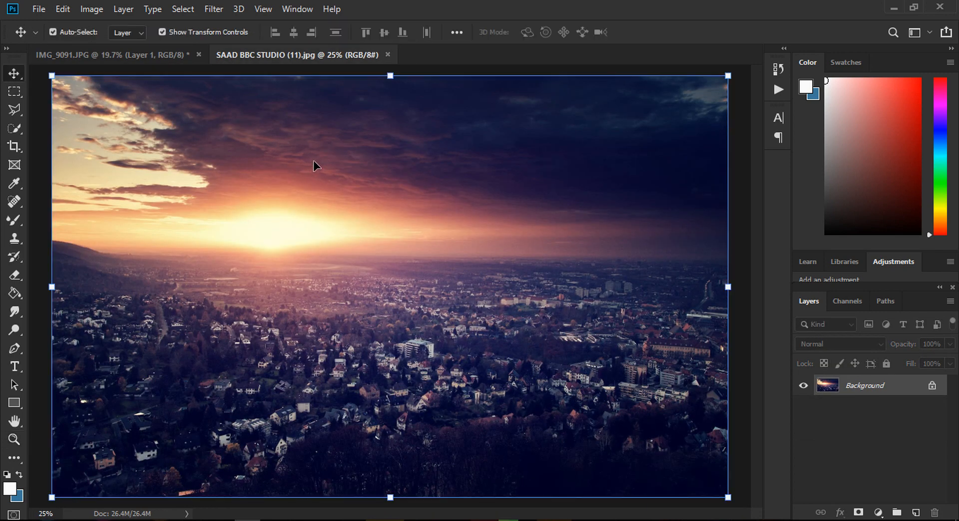
drag(269, 145, 214, 202)
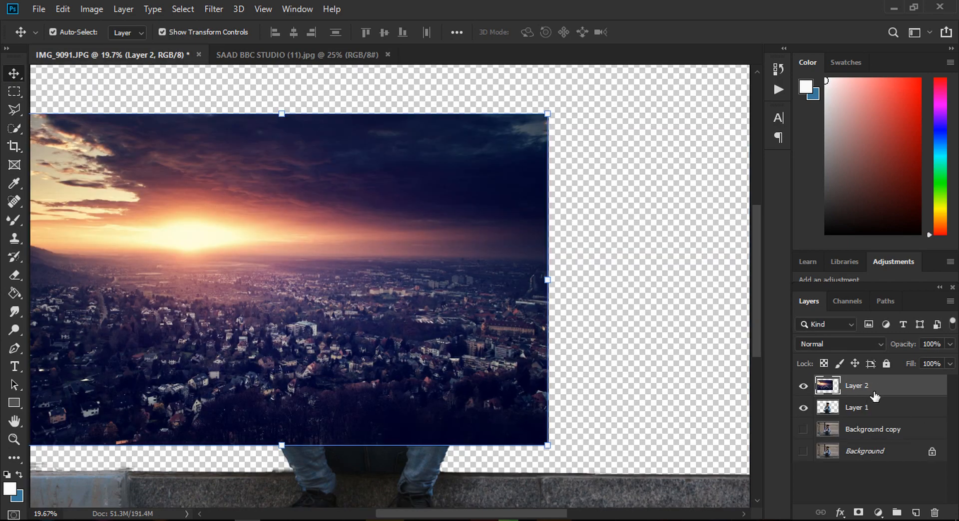
Place the cityscape layer beneath Layer 1 and shift it upward behind the man's head and torso.
drag(874, 395, 874, 419)
drag(64, 217, 67, 171)
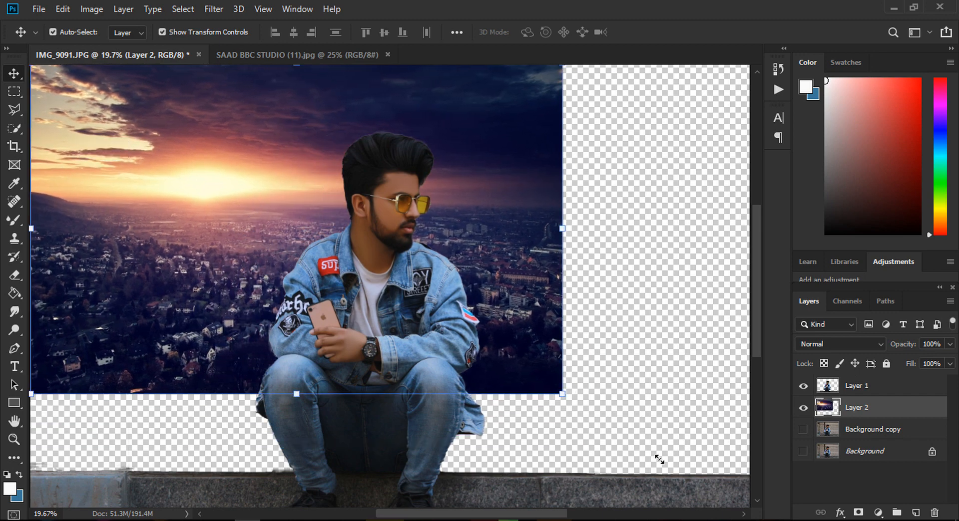
Enlarge the cityscape layer to about 149% so it fills the whole canvas behind the man and ledge.
drag(659, 460, 747, 505)
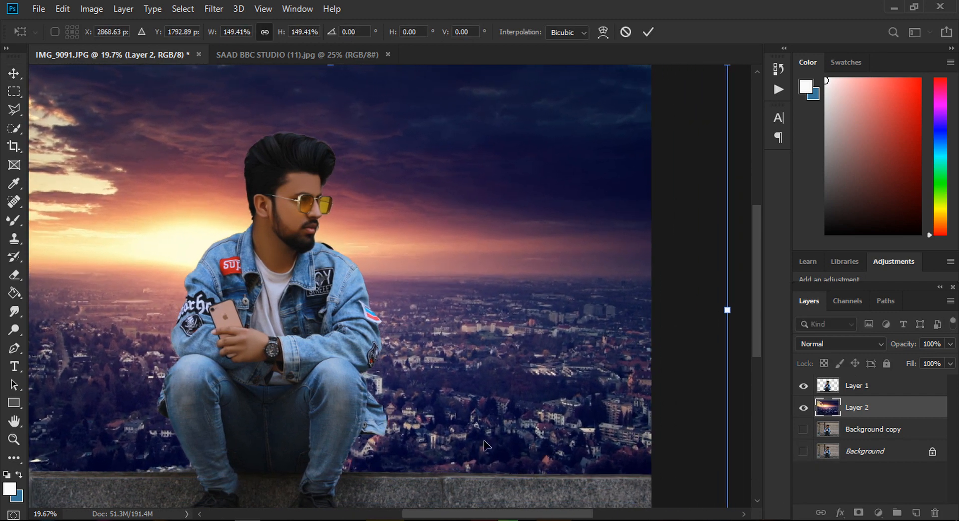
click(14, 439)
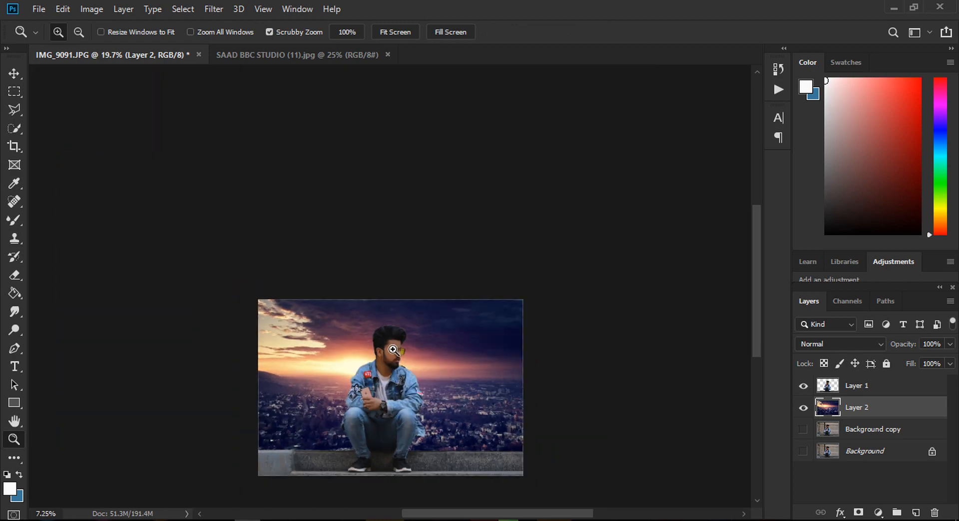
drag(457, 442, 352, 255)
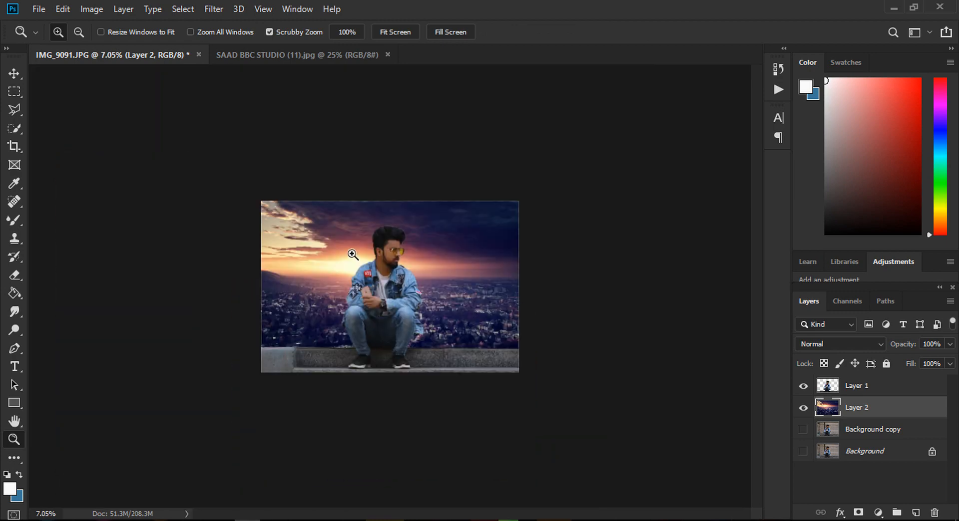
Erase the leftover light fringe along the hair outline on Layer 1 with the Eraser at sizes 50 and 40.
scroll(295, 235, up, 5)
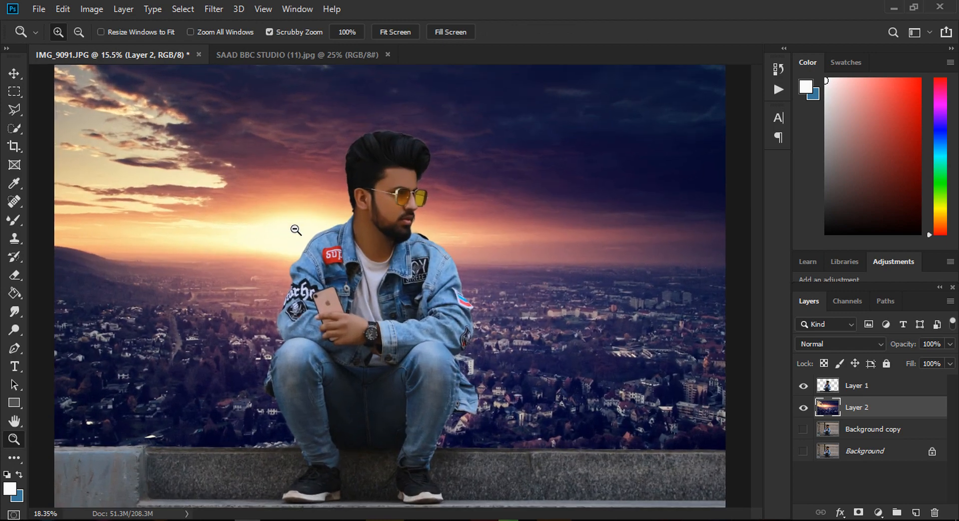
scroll(274, 214, up, 1)
scroll(403, 152, up, 6)
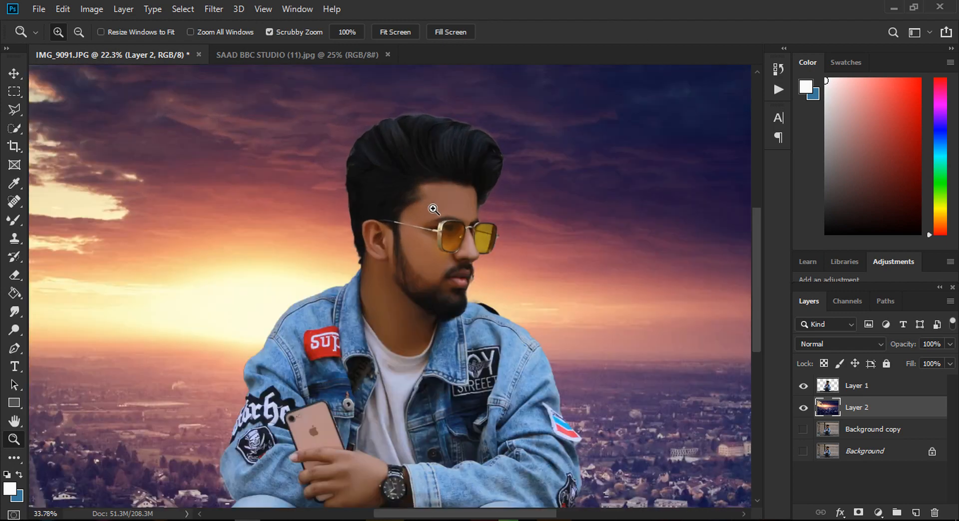
scroll(442, 169, up, 2)
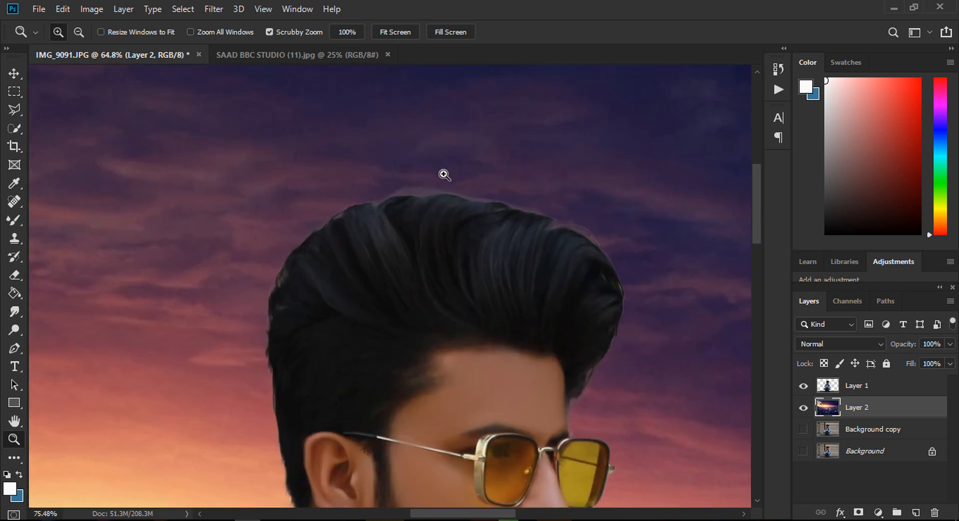
click(855, 390)
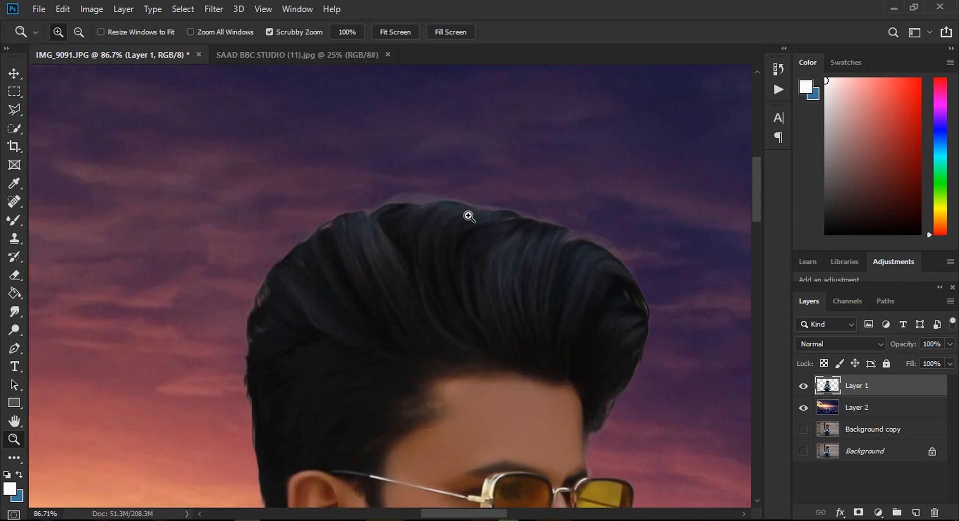
click(18, 274)
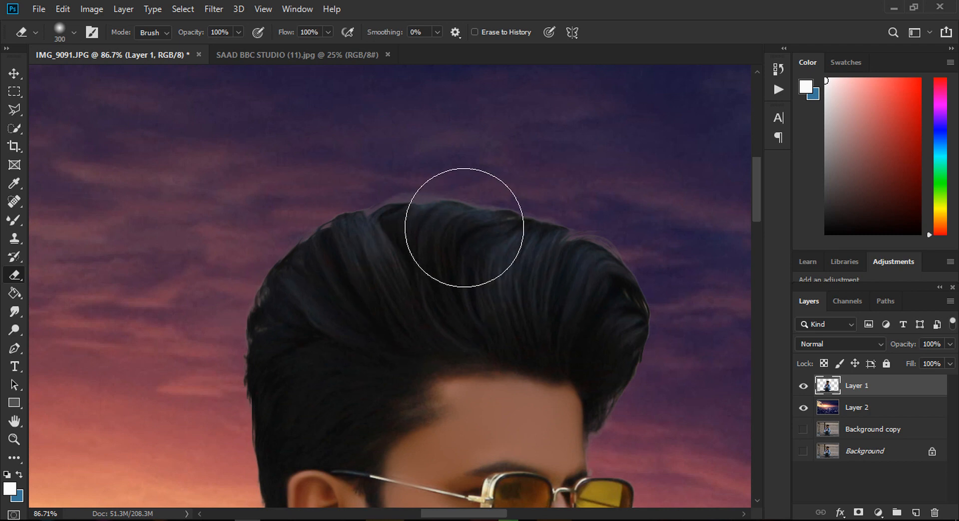
key(bracketleft)
key(bracketleft)
key(bracketleft)
key(bracketleft)
key(bracketleft)
key(bracketleft)
key(bracketleft)
key(bracketleft)
key(bracketleft)
key(bracketleft)
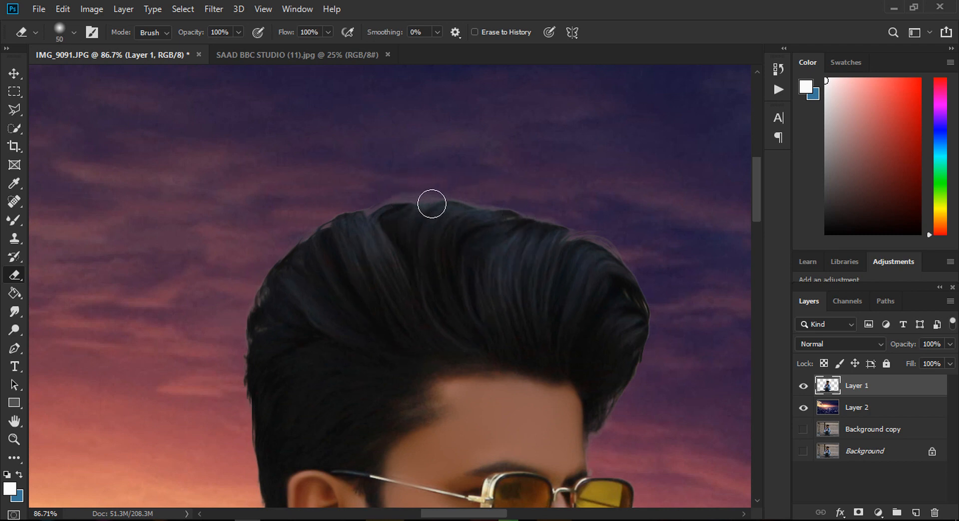
key(bracketright)
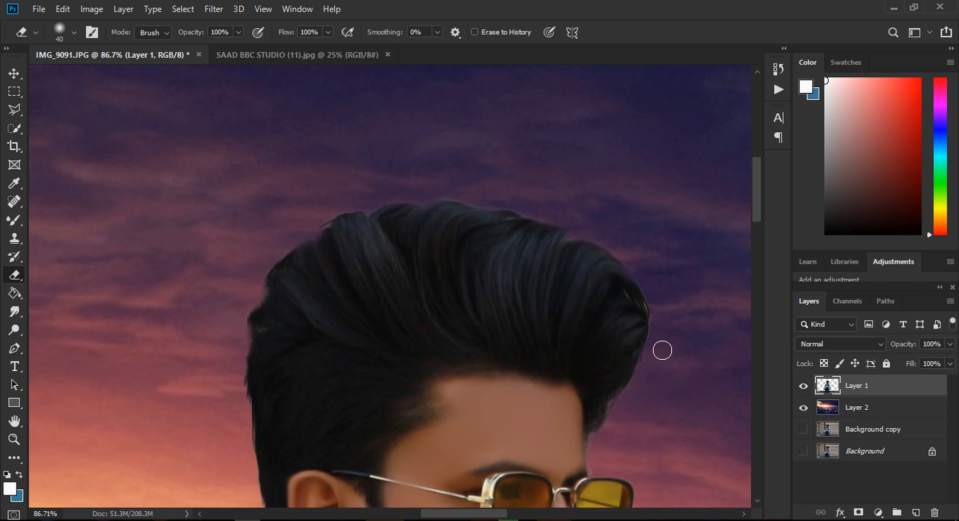
Try to erase the yellow tint from the far sunglasses lens with the Eraser at size 35 and 100% opacity.
scroll(663, 306, down, 3)
key(bracketleft)
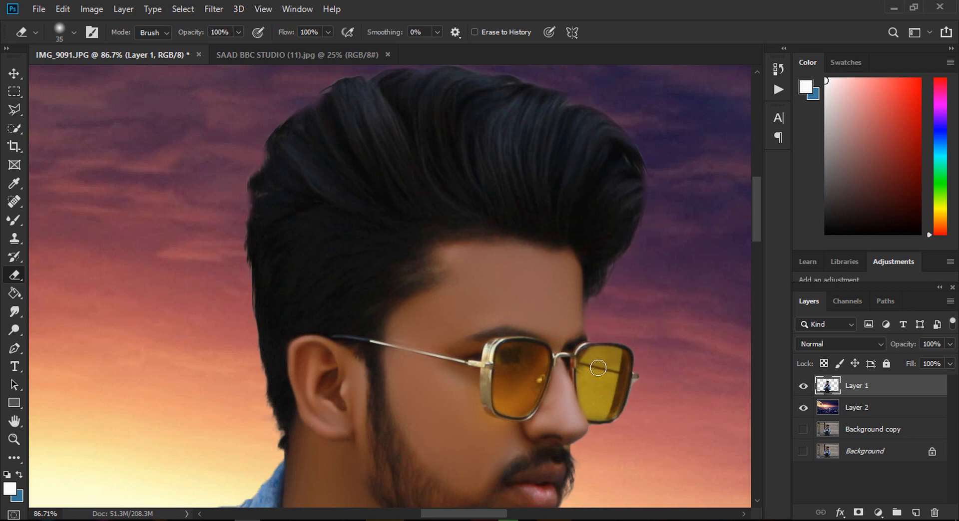
mouse_move(598, 367)
mouse_down()
mouse_move(622, 358)
mouse_move(621, 370)
mouse_move(593, 364)
mouse_move(581, 386)
mouse_move(595, 414)
mouse_move(616, 407)
mouse_move(601, 389)
mouse_move(620, 385)
mouse_move(610, 398)
mouse_up()
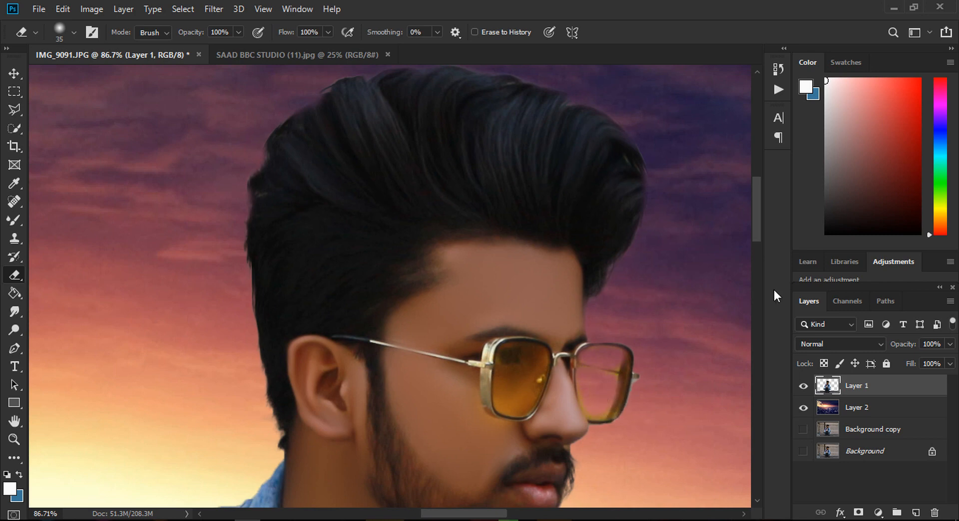
key(ctrl+z)
key(ctrl+z)
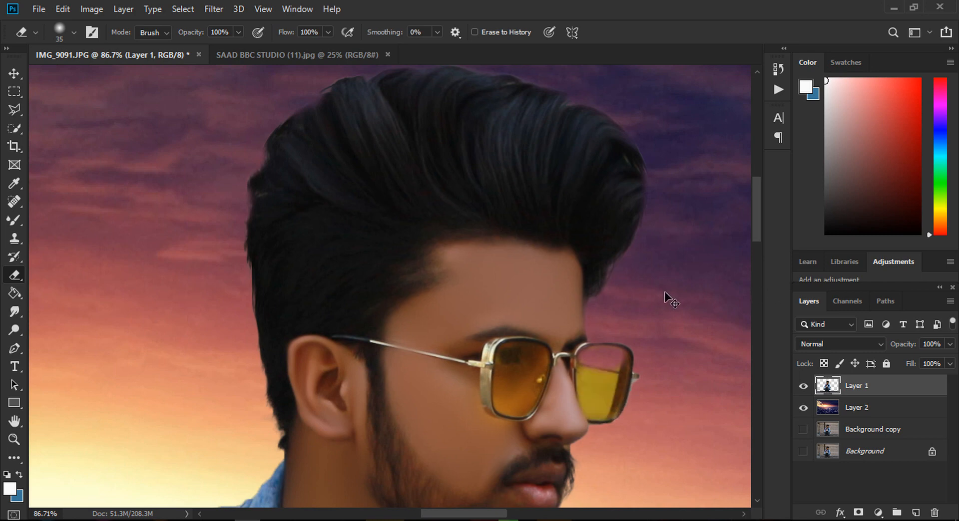
Make the far sunglasses lens slightly see-through with the Eraser at 15% opacity and size 45.
scroll(617, 313, down, 4)
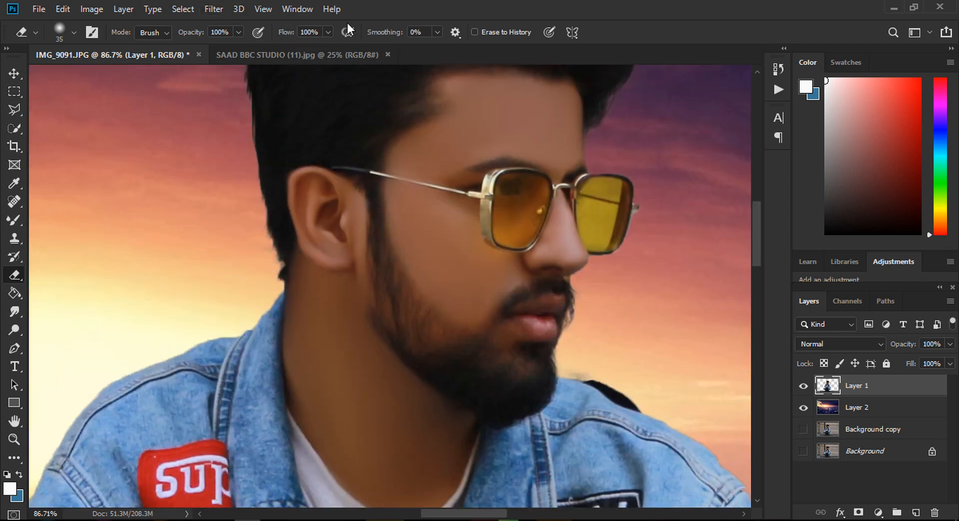
click(236, 32)
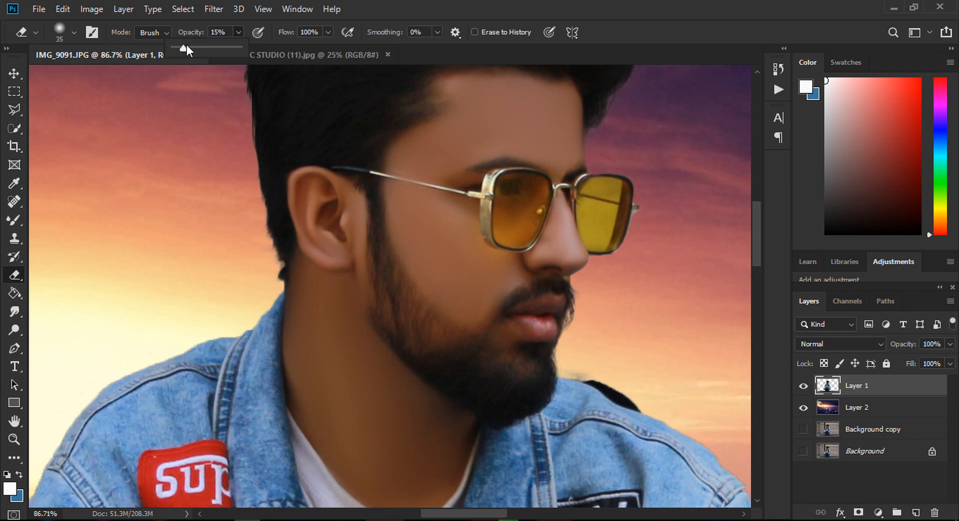
click(655, 15)
key(bracketright)
key(bracketright)
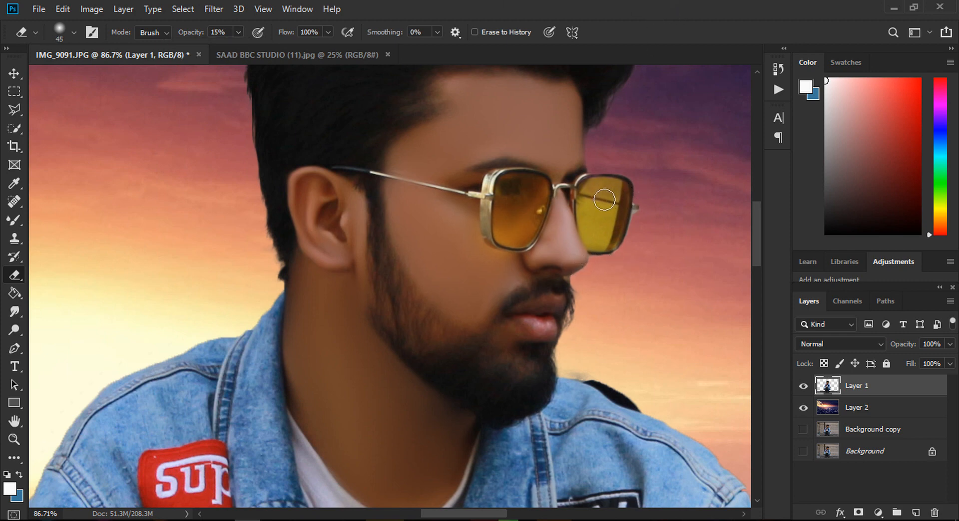
mouse_move(604, 199)
mouse_down()
mouse_move(606, 253)
mouse_move(619, 218)
mouse_move(597, 212)
mouse_move(603, 245)
mouse_move(619, 226)
mouse_move(598, 211)
mouse_move(615, 216)
mouse_move(613, 242)
mouse_move(597, 239)
mouse_move(604, 249)
mouse_move(618, 228)
mouse_move(599, 220)
mouse_move(619, 222)
mouse_move(614, 249)
mouse_move(601, 221)
mouse_move(605, 231)
mouse_move(614, 200)
mouse_move(606, 195)
mouse_move(628, 197)
mouse_move(605, 195)
mouse_up()
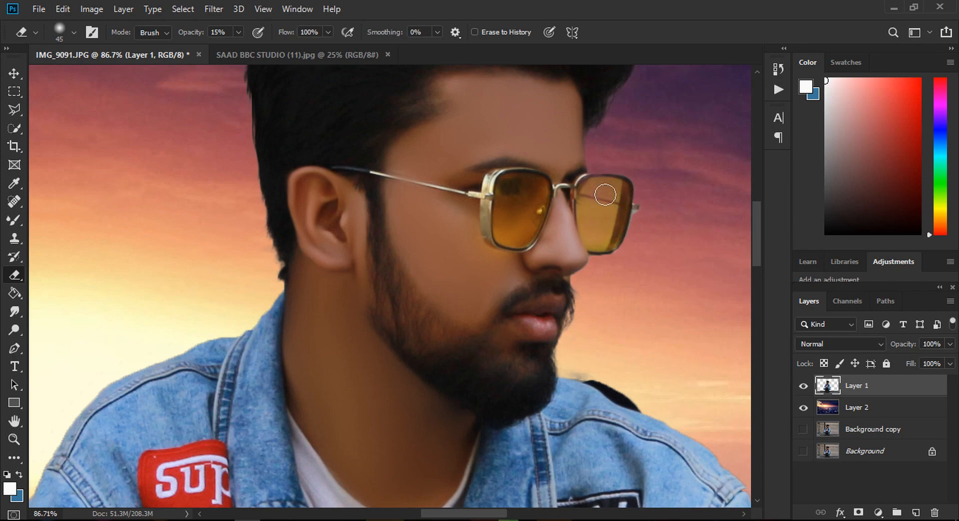
Reposition Layer 1 so the ledge lines up with the bottom and side edges of the canvas.
click(14, 440)
right_click(425, 295)
click(424, 295)
drag(357, 157, 359, 168)
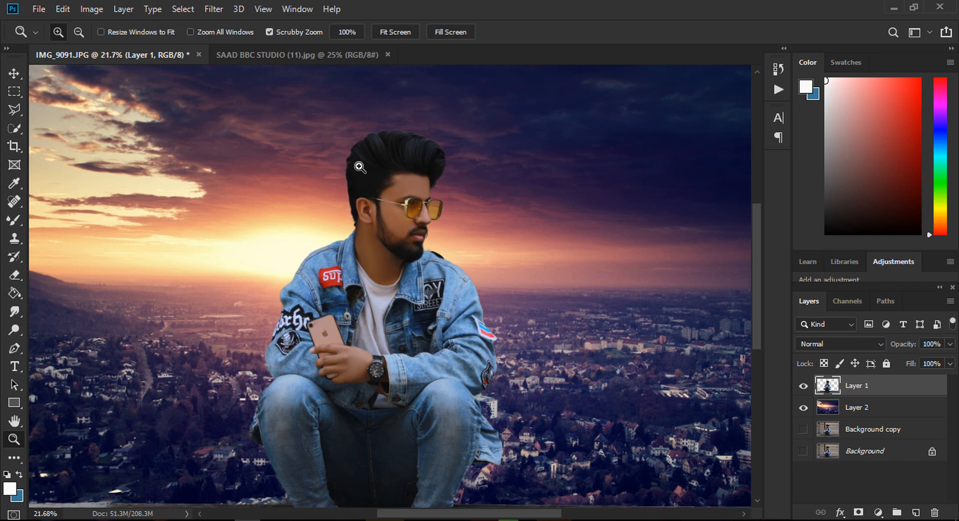
click(14, 73)
drag(389, 229, 382, 219)
click(14, 439)
right_click(523, 231)
click(533, 241)
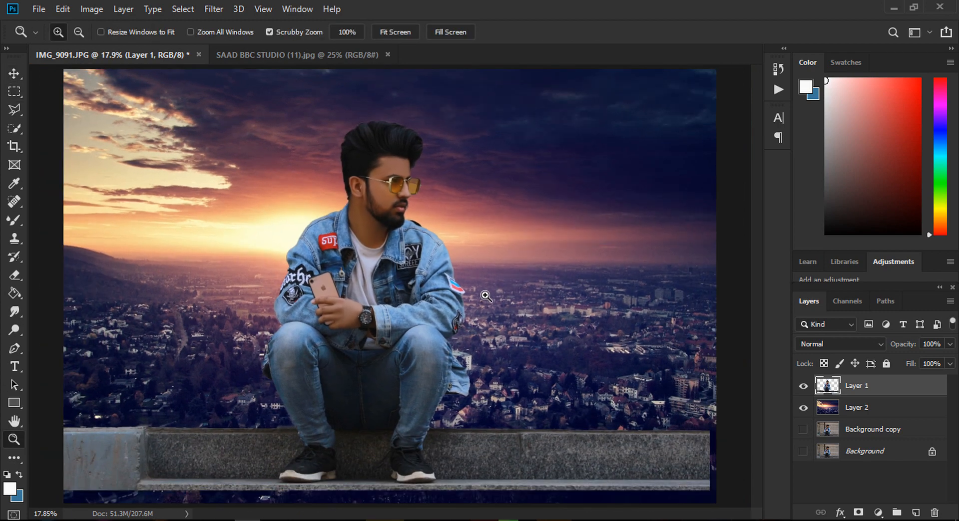
click(14, 73)
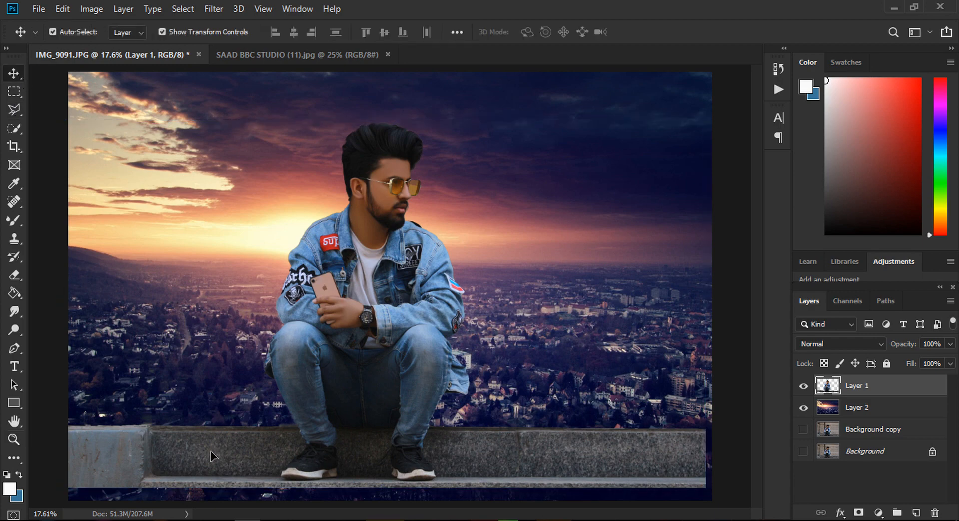
mouse_move(210, 450)
mouse_down()
mouse_move(214, 471)
mouse_move(196, 458)
mouse_up()
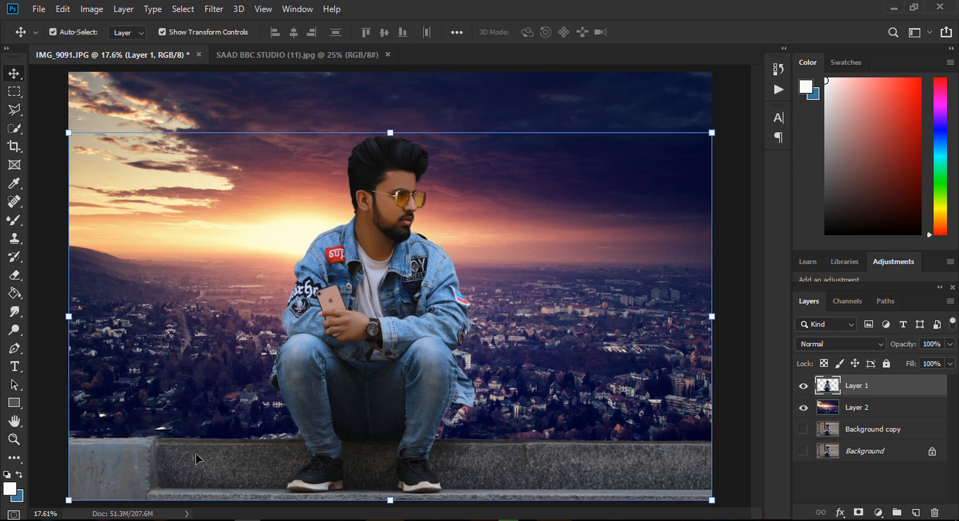
Scale Layer 1 to 107.46% and nudge it vertically so the ledge rests on the canvas's bottom edge.
drag(395, 136, 394, 107)
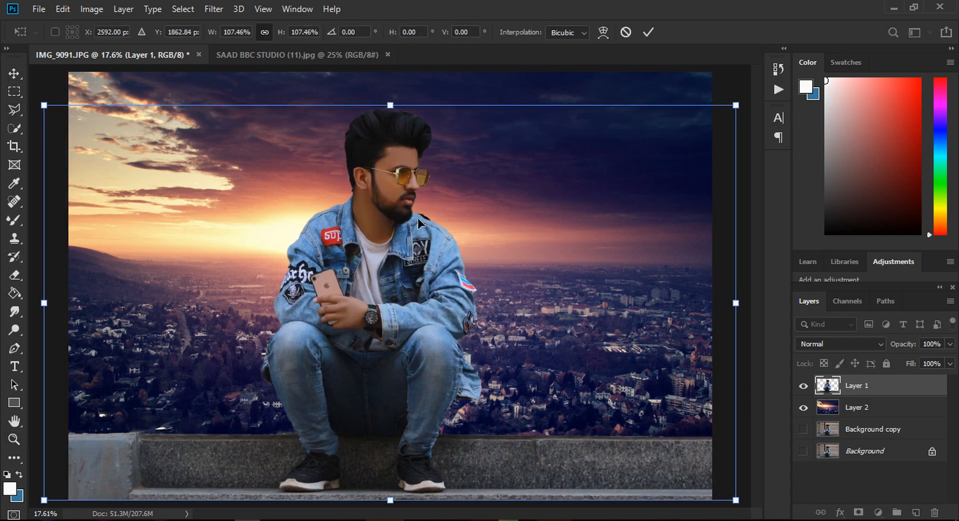
mouse_move(501, 289)
mouse_down()
mouse_move(498, 305)
mouse_move(500, 291)
mouse_up()
key(Up)
key(Up)
key(Up)
key(Up)
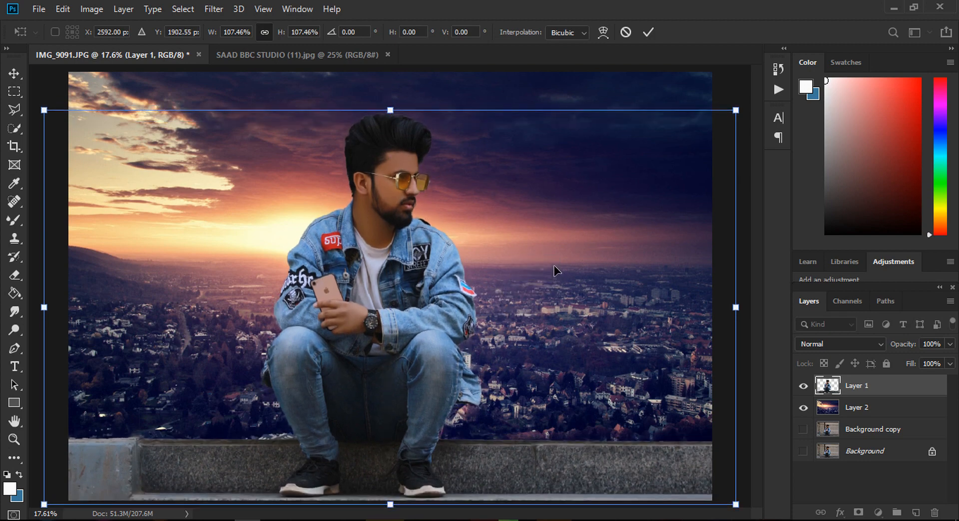
key(Up)
key(Up)
key(Up)
key(Up)
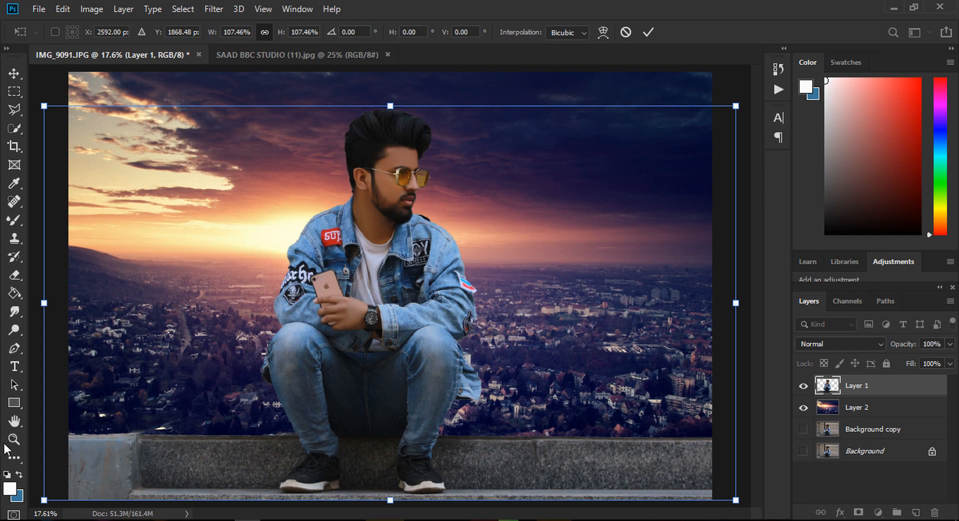
click(14, 439)
drag(374, 134, 377, 190)
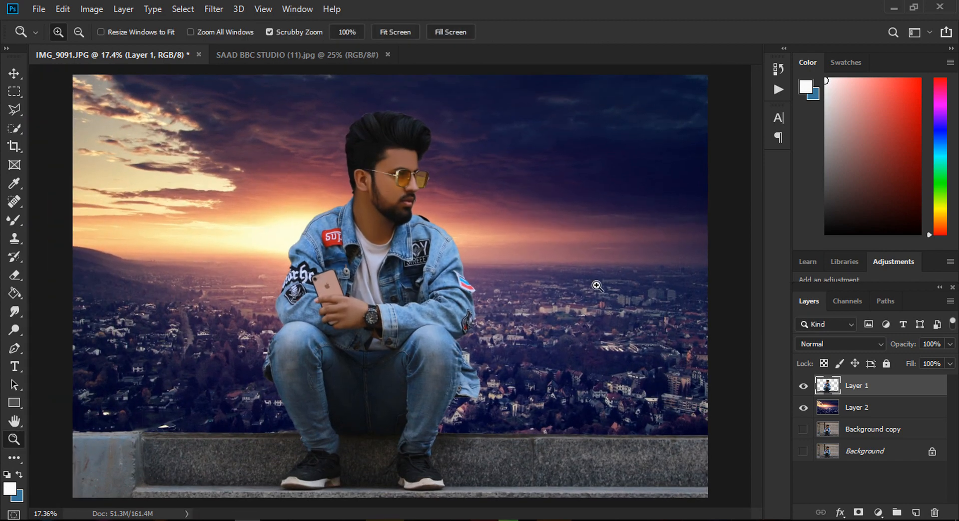
Open the golden wings image winged_fantasy_v_2___golden_by_thy_darkest_hour-d5184l4 from New folder (2).
click(39, 9)
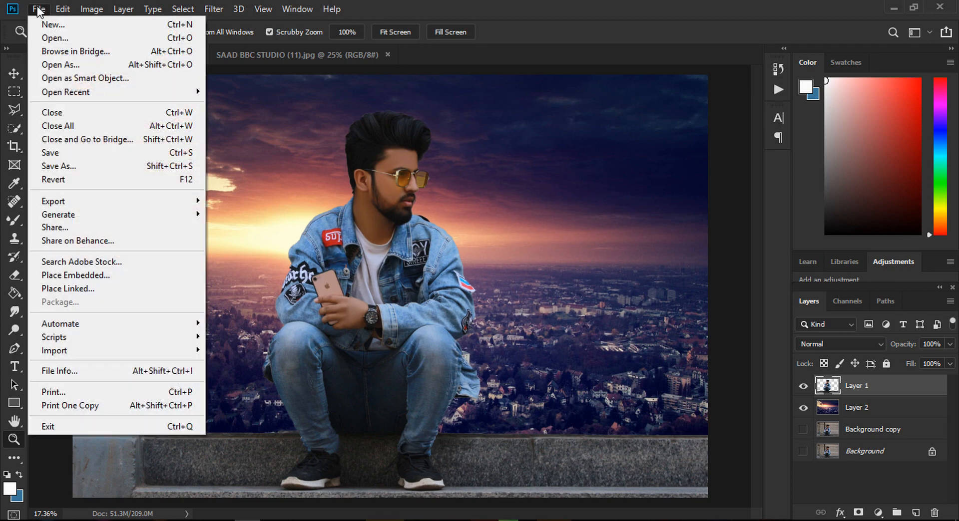
click(59, 37)
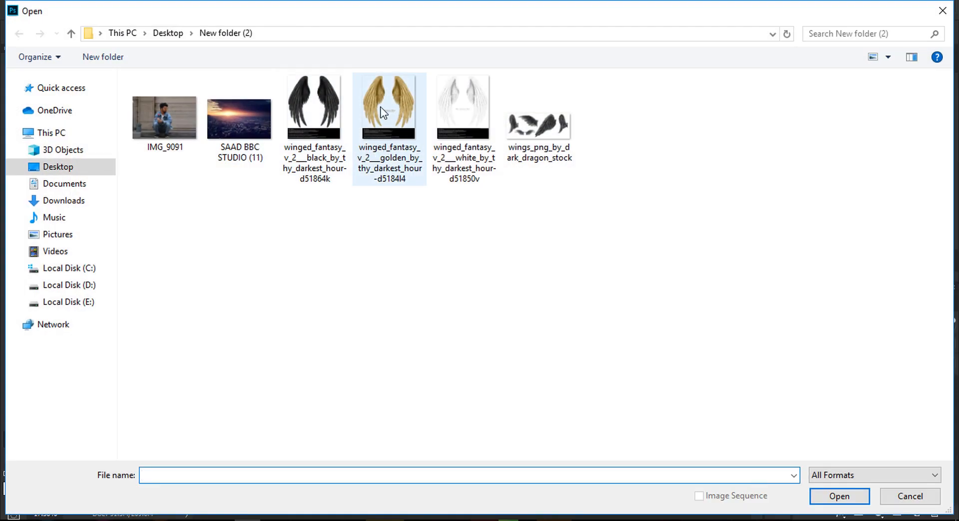
double_click(383, 107)
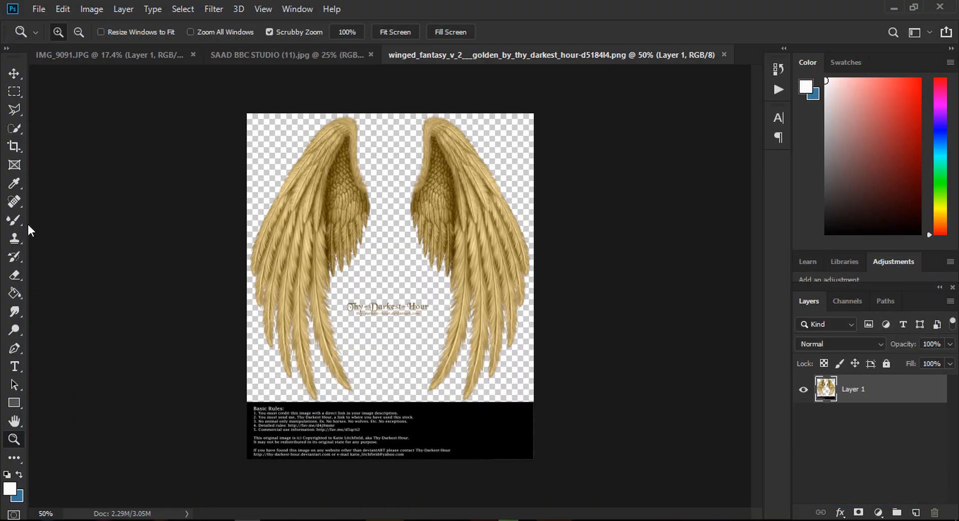
click(14, 277)
click(14, 74)
mouse_move(311, 217)
mouse_down()
mouse_move(334, 232)
mouse_move(345, 194)
mouse_move(343, 203)
mouse_up()
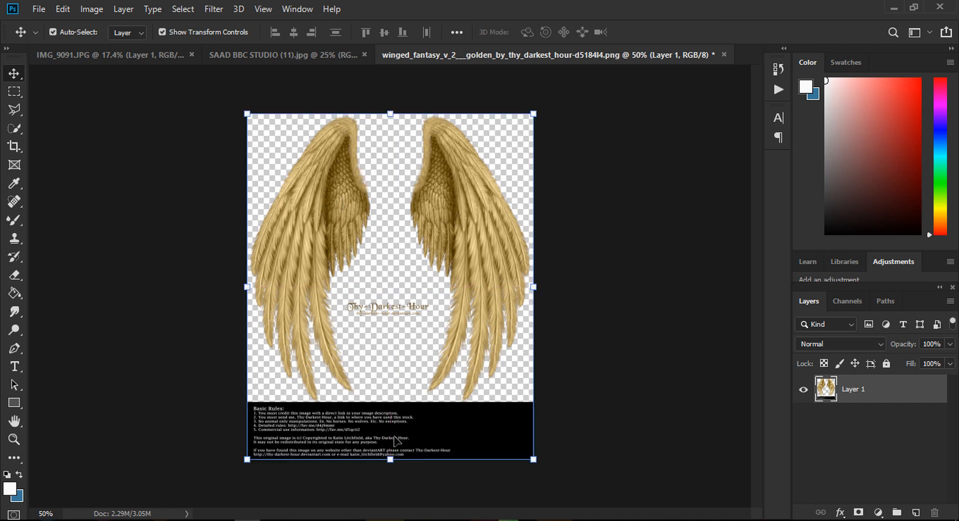
Select the wings above the black text strip with a rectangular marquee, copy them to a new layer and hide Layer 1.
click(14, 91)
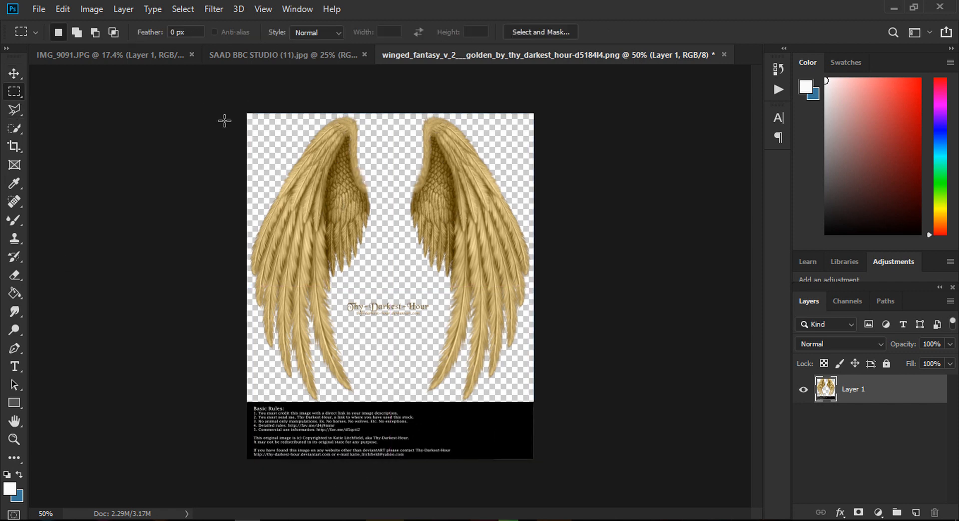
drag(248, 103, 578, 406)
key(ctrl+j)
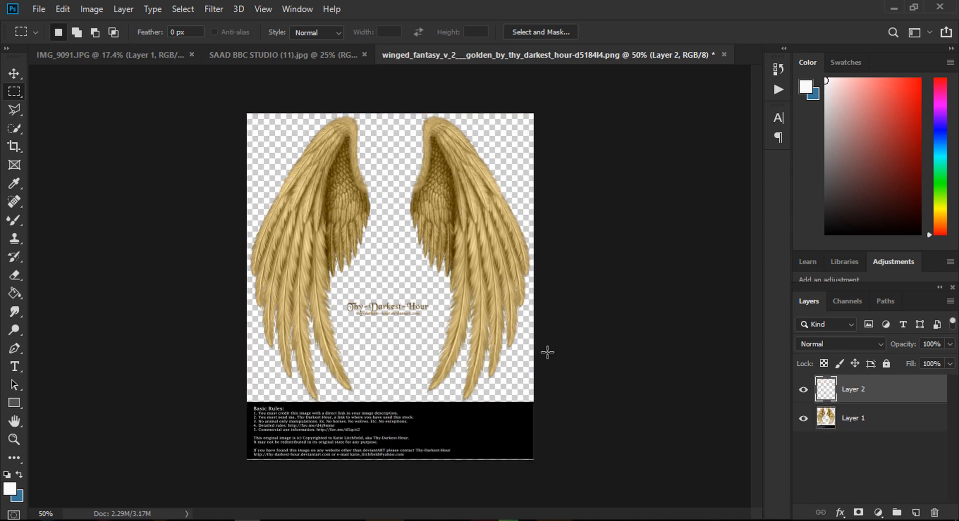
click(804, 419)
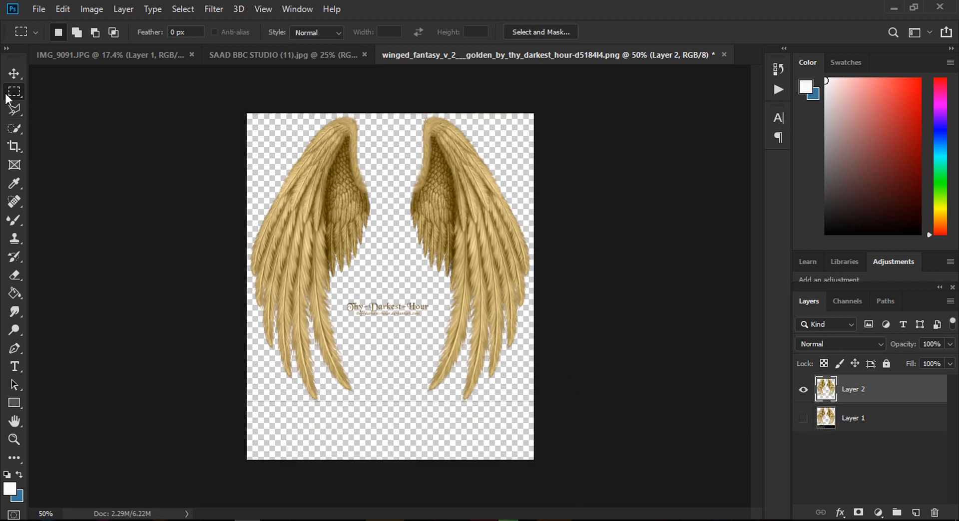
Set up the Eraser with a 90 px brush at 15% opacity for the lettering between the wings.
click(15, 238)
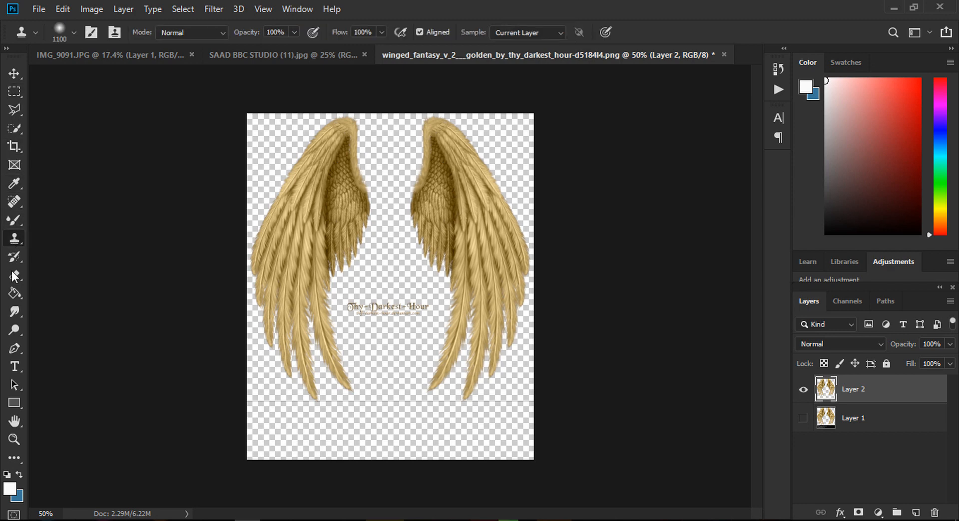
click(15, 275)
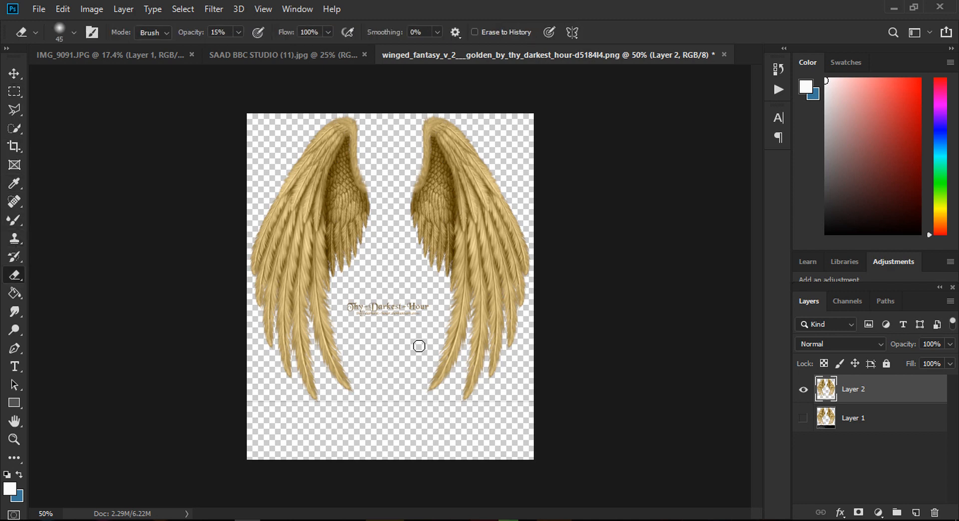
key(bracketright)
key(bracketright)
key(bracketright)
key(bracketright)
click(14, 73)
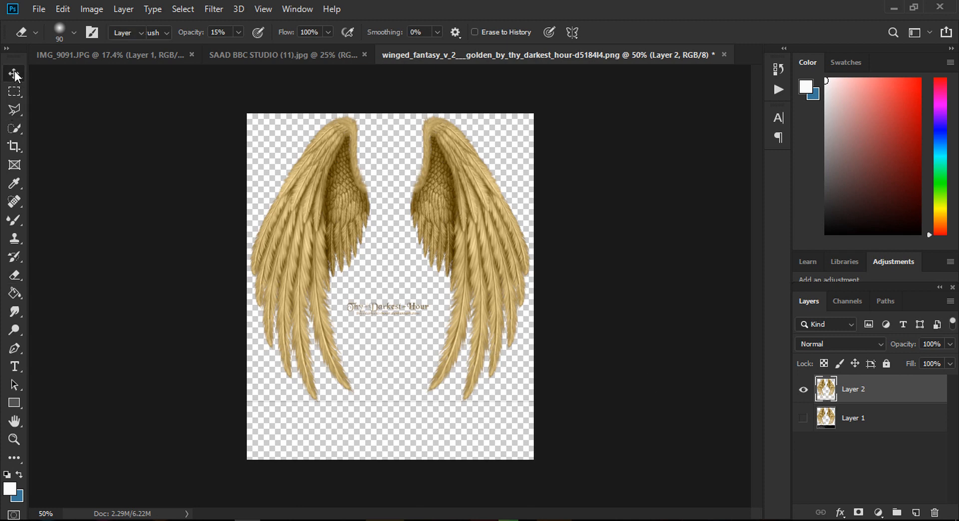
Bring the wings into the IMG_9091.JPG document, order them beneath Layer 1 and scale them to 356.92% behind the man.
mouse_move(277, 172)
mouse_down()
mouse_move(239, 181)
mouse_move(153, 61)
mouse_move(155, 75)
mouse_move(311, 198)
mouse_up()
drag(873, 393, 875, 418)
drag(359, 242, 659, 451)
drag(485, 330, 438, 283)
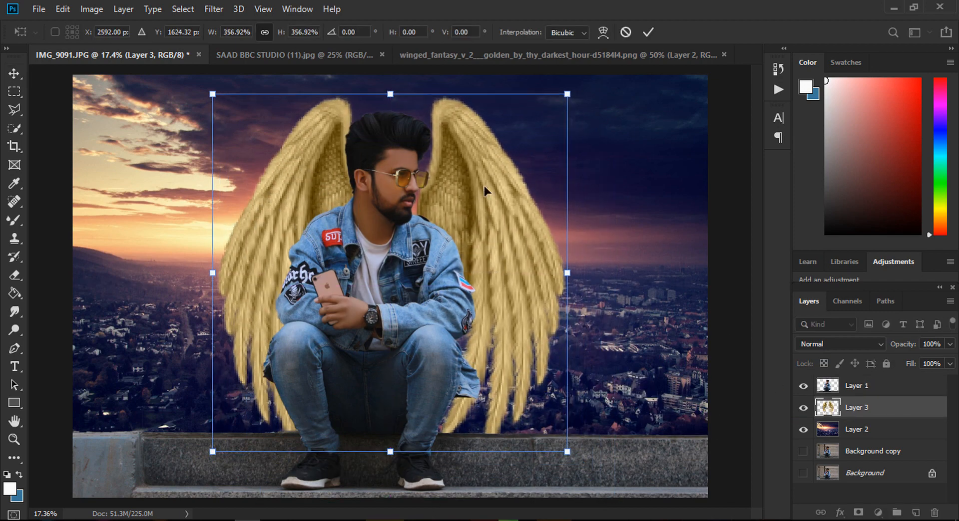
Reduce the wings to 321.38%, position them evenly behind the man's shoulders and apply the transform.
drag(566, 94, 515, 147)
drag(488, 214, 496, 192)
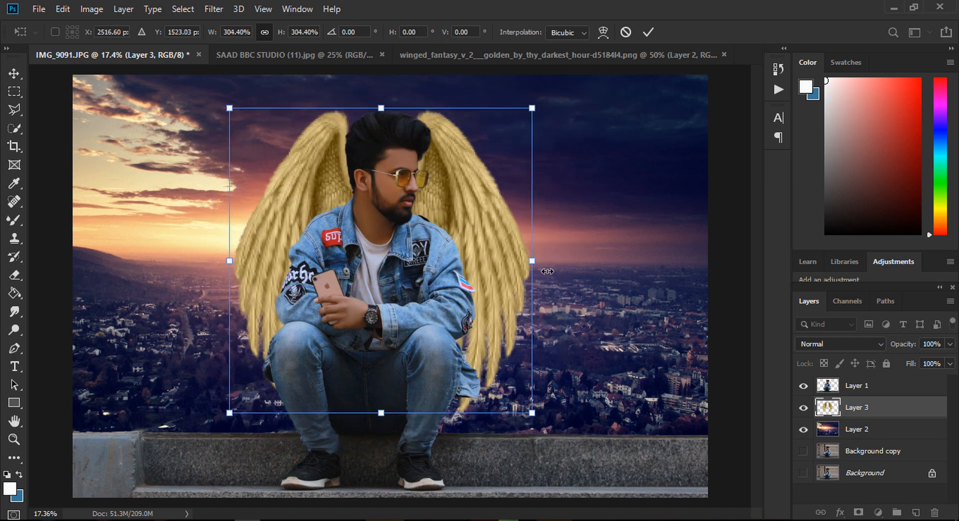
drag(548, 271, 555, 267)
drag(499, 252, 488, 251)
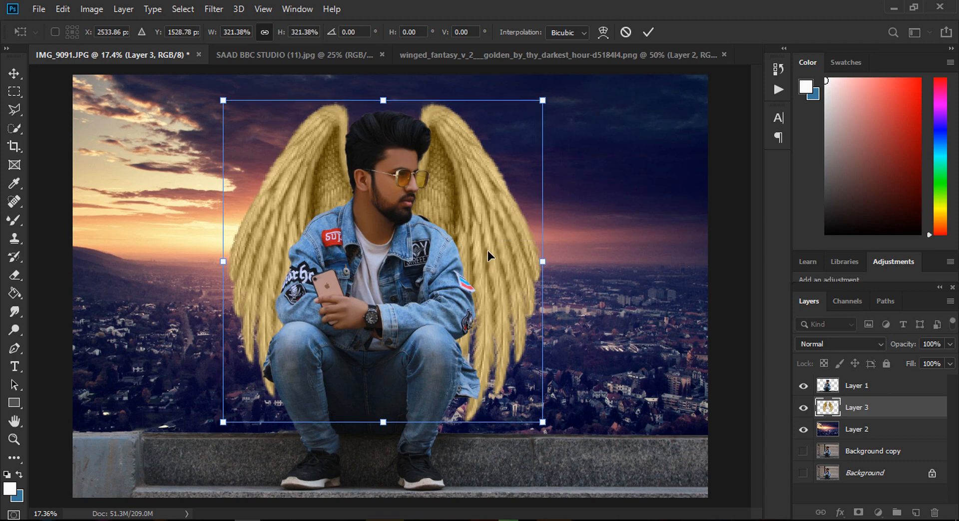
click(14, 439)
click(360, 226)
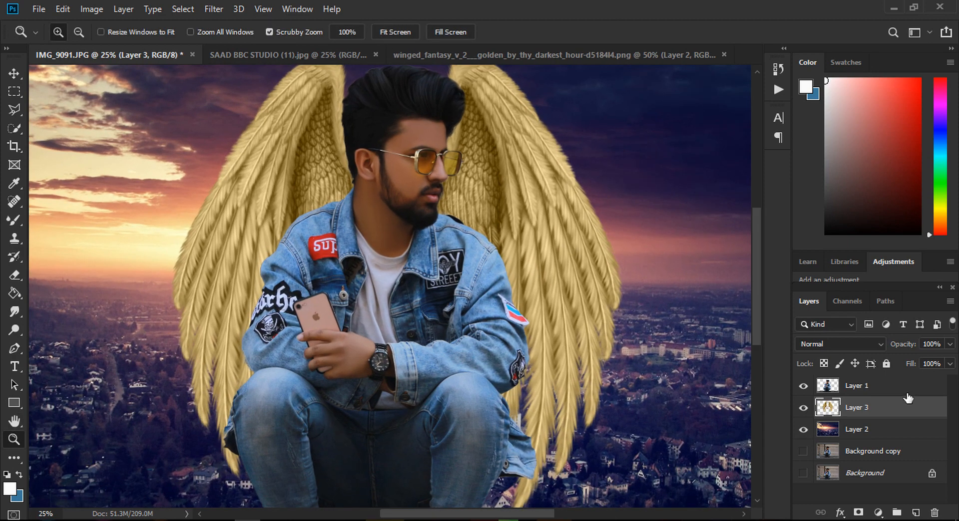
right_click(423, 243)
click(444, 251)
drag(394, 172, 401, 180)
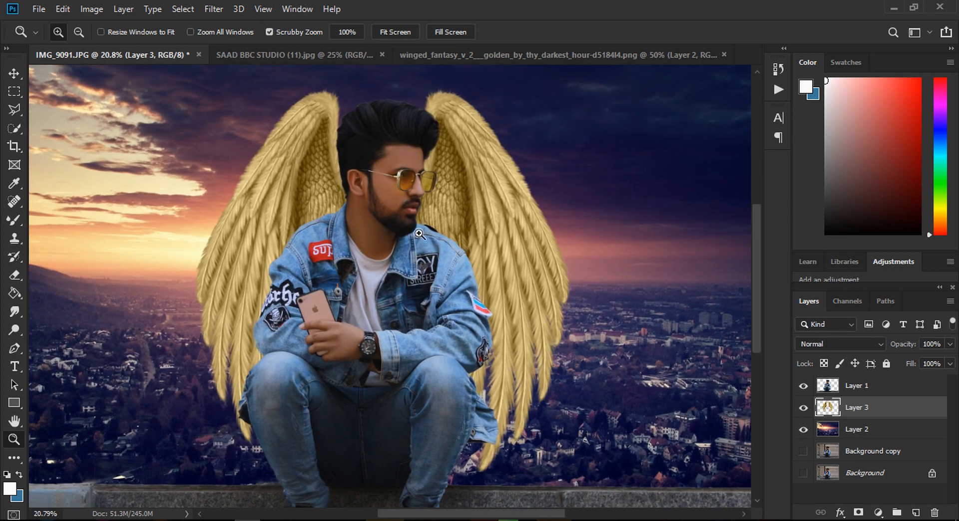
drag(419, 234, 399, 185)
In the Camera Raw Filter, set Layer 1's Exposure to +1.10, Highlights to -30, Shadows to +26 and Whites to -27.
click(844, 389)
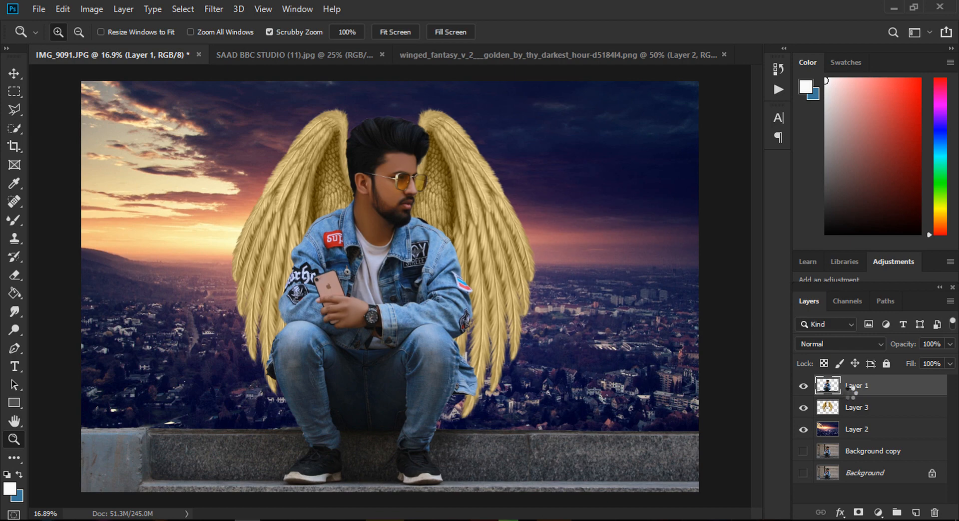
key(ctrl+shift+a)
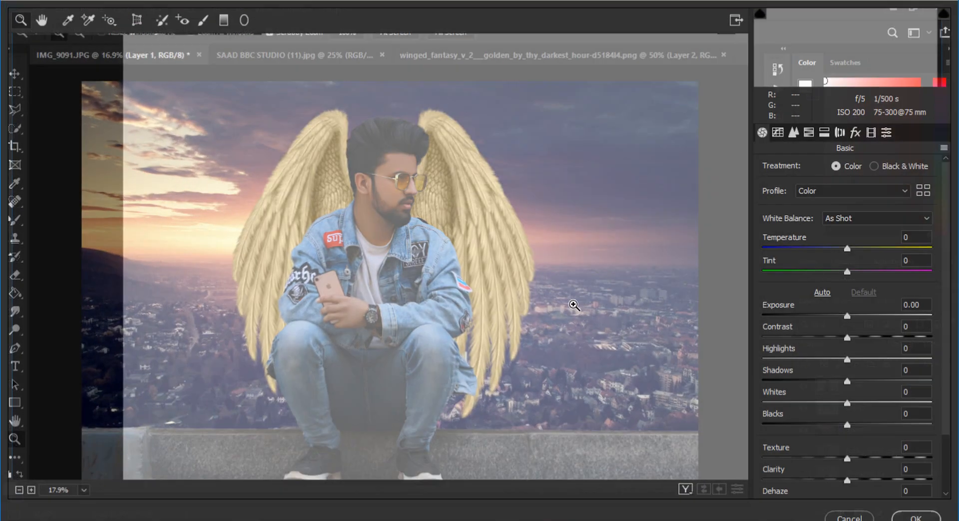
drag(270, 82, 587, 194)
drag(848, 315, 861, 316)
drag(846, 360, 822, 360)
drag(836, 403, 870, 381)
drag(861, 316, 866, 316)
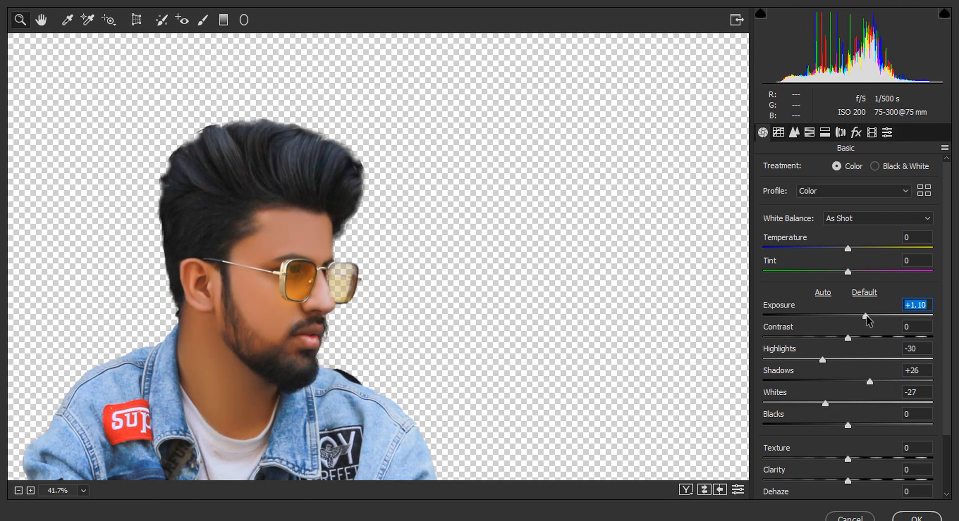
In the HSL adjustments, set Oranges luminance to +26, and saturation to +23 for Reds, -41 for Oranges and +53 for Blues.
click(809, 136)
drag(839, 244, 874, 245)
click(869, 173)
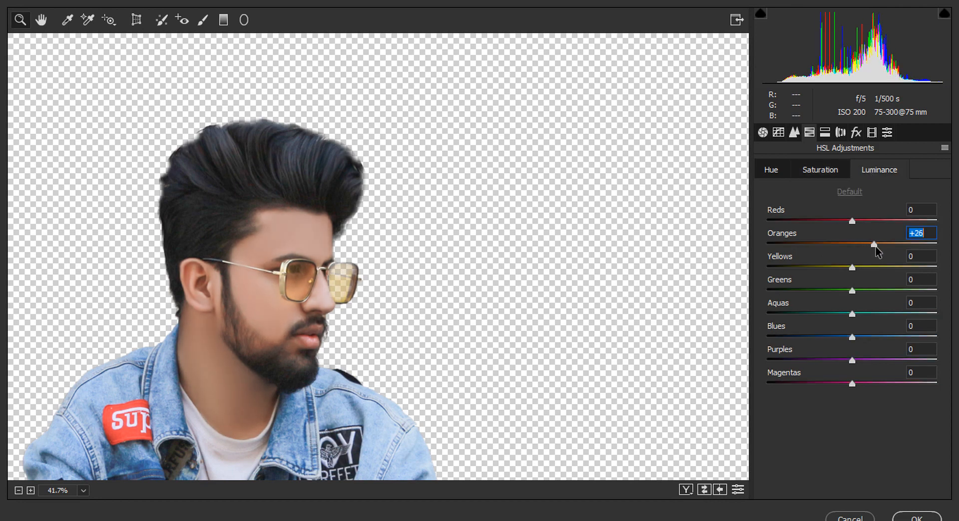
click(830, 173)
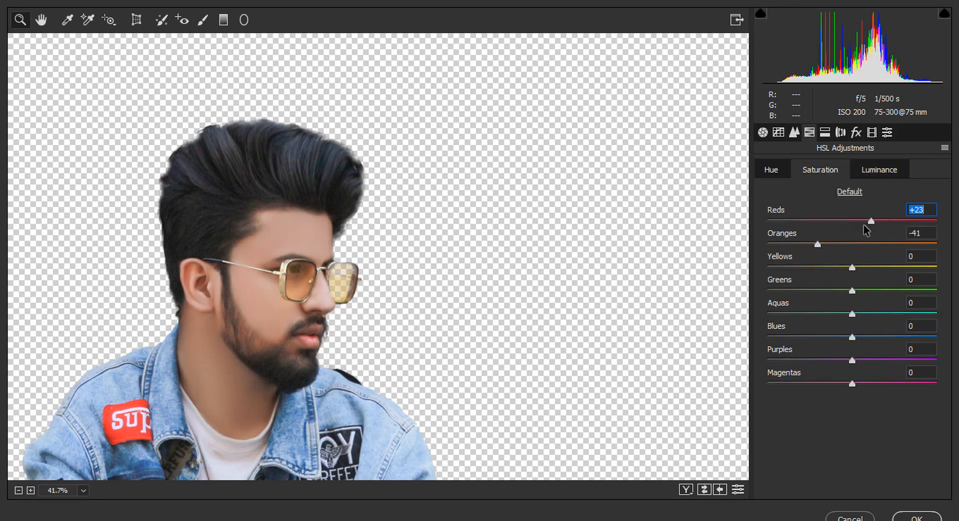
drag(852, 338, 898, 339)
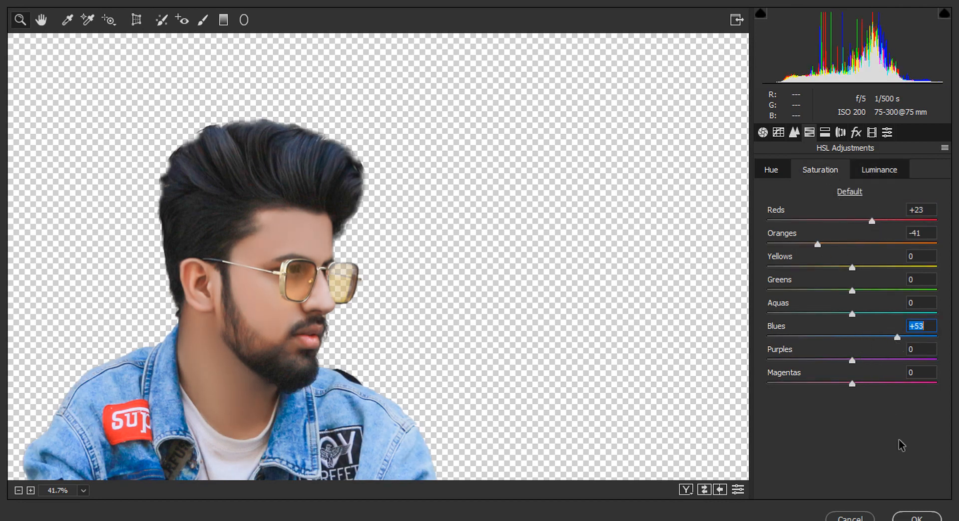
Raise the Clarity of Layer 1, apply the Camera Raw adjustments and check the man's face and jacket up close.
click(768, 132)
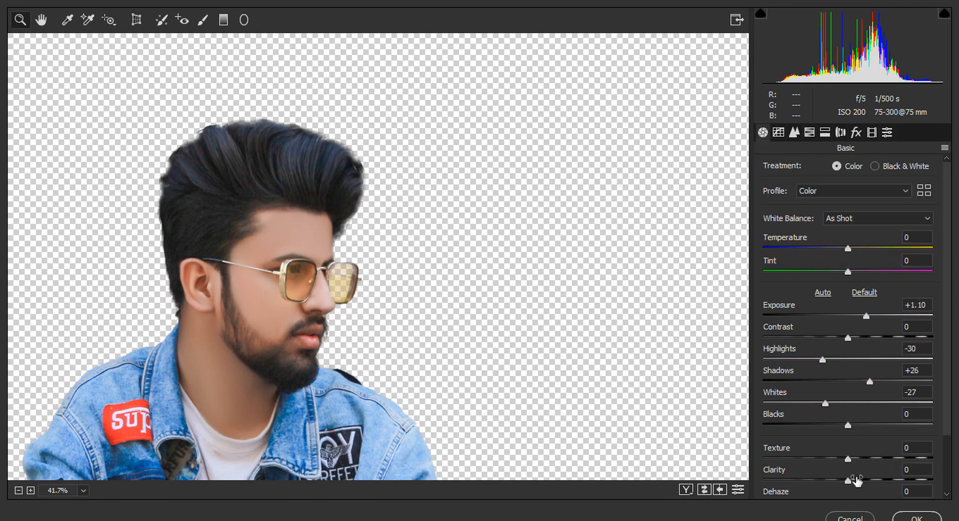
drag(851, 480, 877, 481)
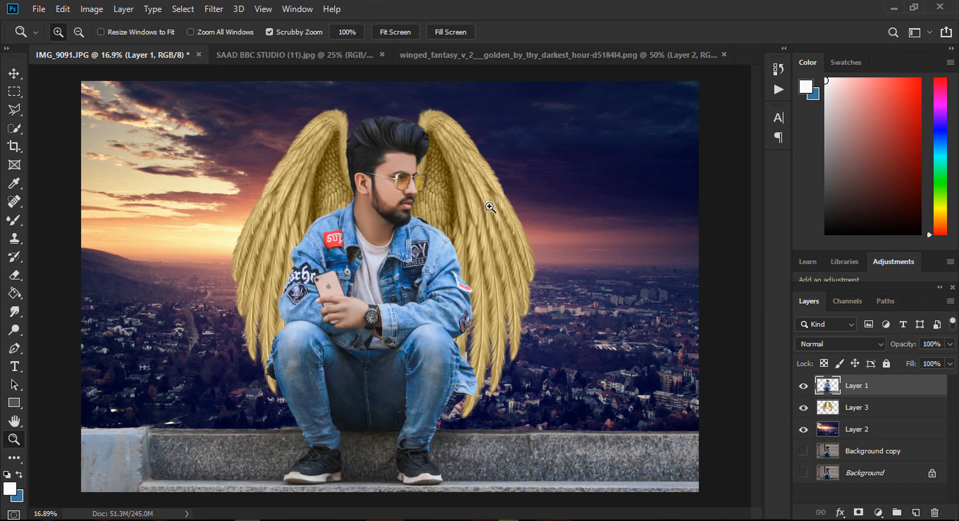
click(490, 206)
click(404, 212)
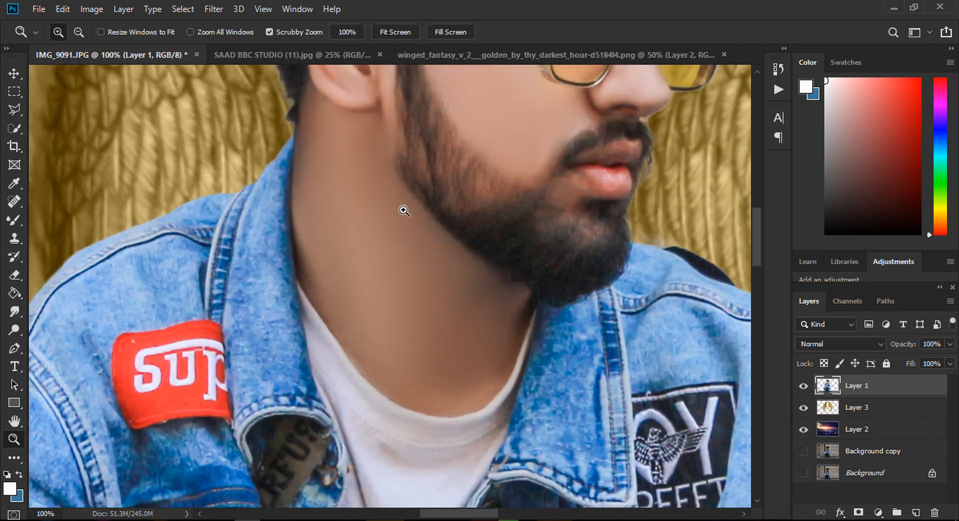
right_click(426, 178)
click(437, 186)
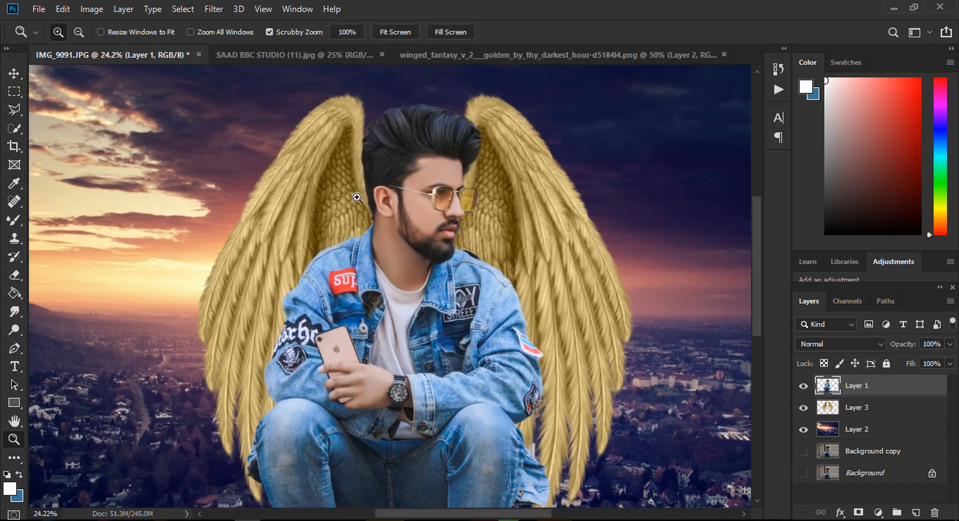
right_click(395, 220)
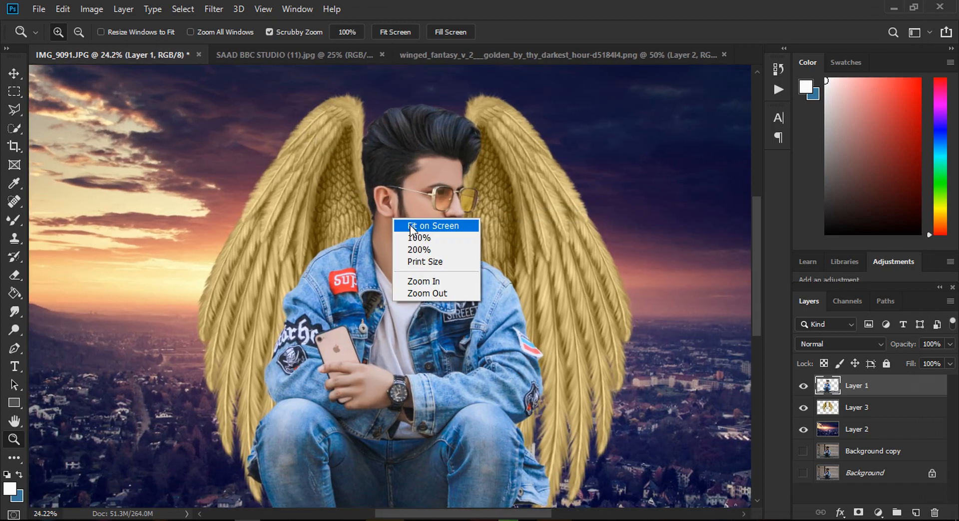
click(410, 227)
Apply a Gaussian Blur with a 3.0-pixel radius to the cityscape on Layer 2.
click(865, 434)
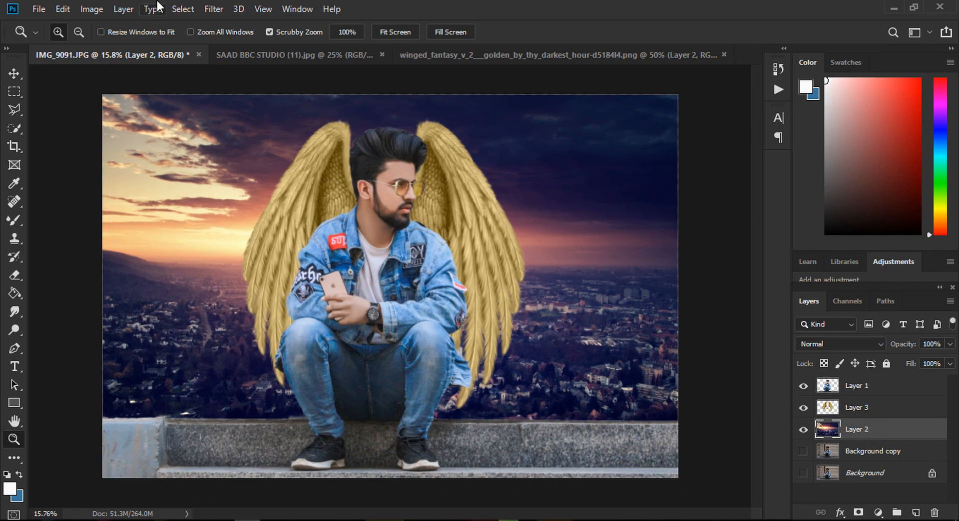
click(213, 8)
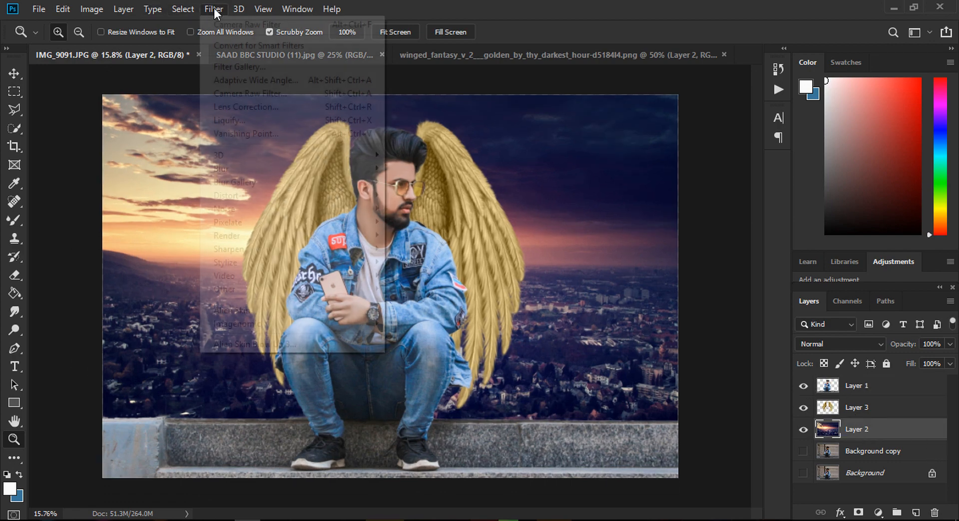
mouse_move(239, 167)
click(428, 220)
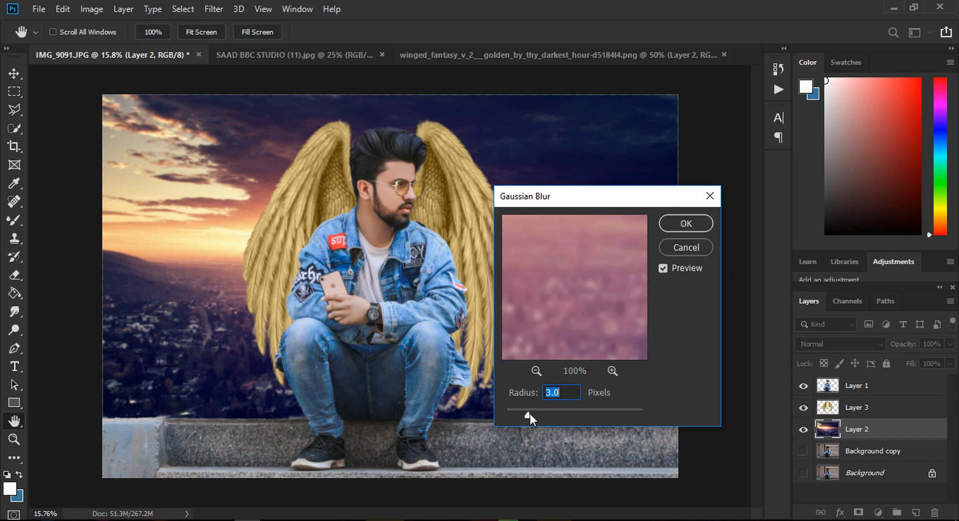
key(z)
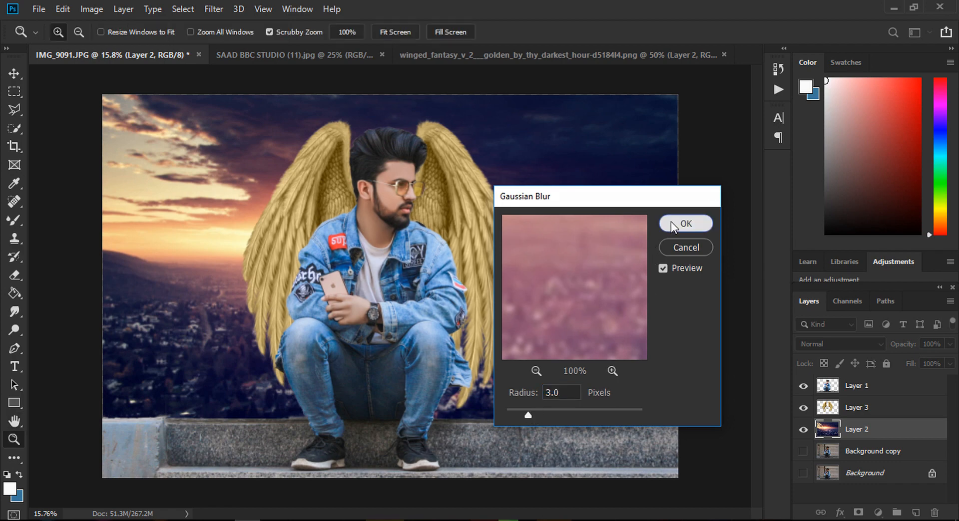
click(669, 225)
key(ctrl+plus)
right_click(342, 164)
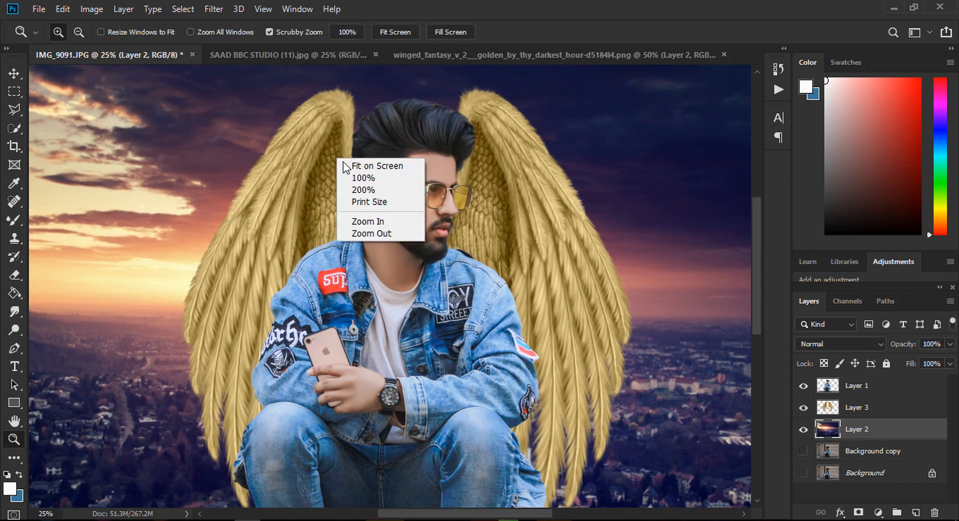
click(360, 166)
drag(360, 165, 339, 188)
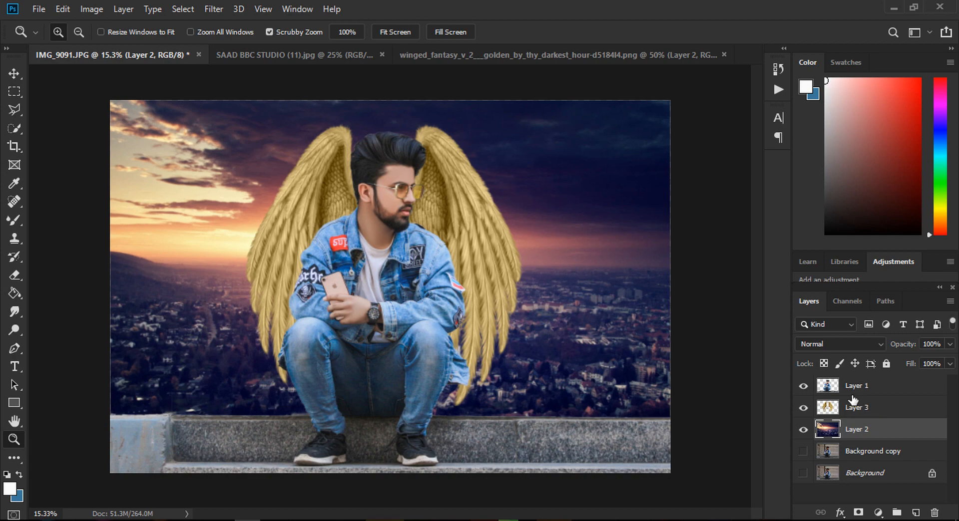
Merge Layer 1 down into the wings layer and merge all visible layers into one.
click(871, 393)
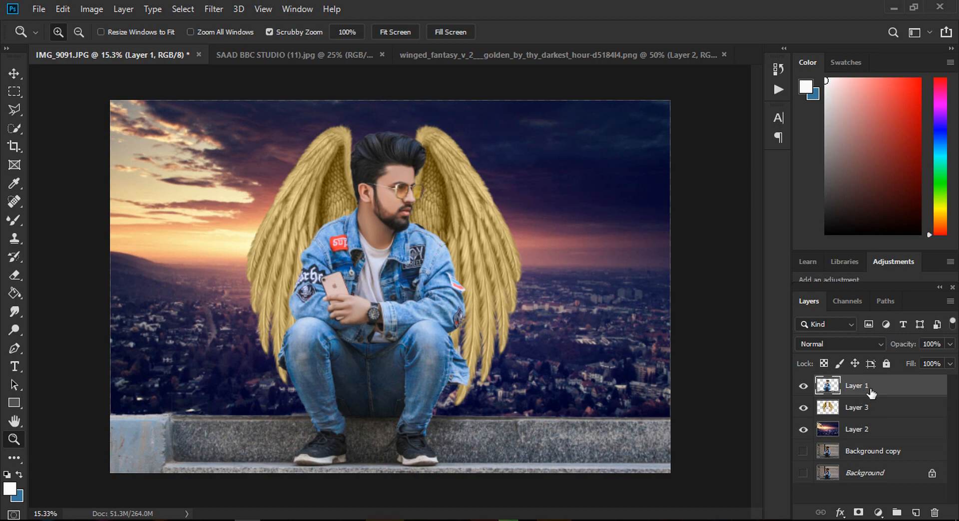
right_click(864, 388)
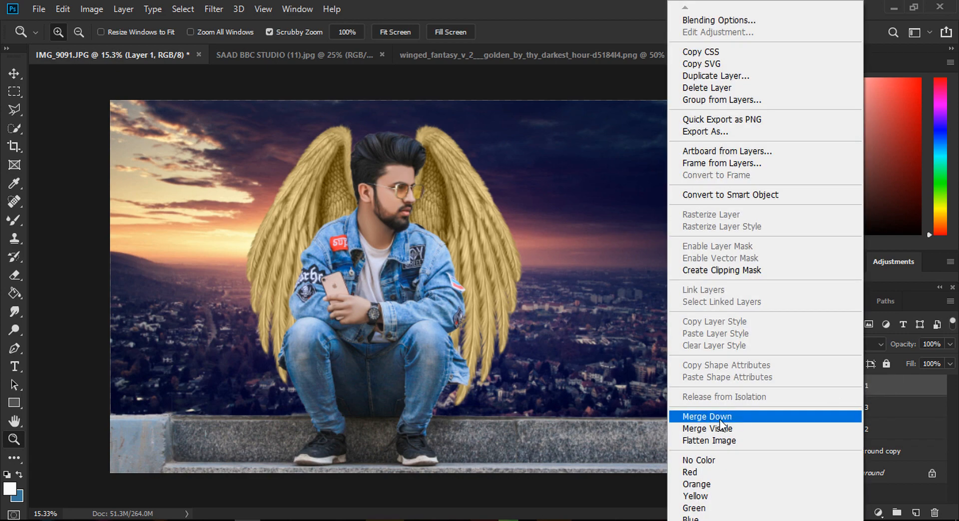
click(714, 417)
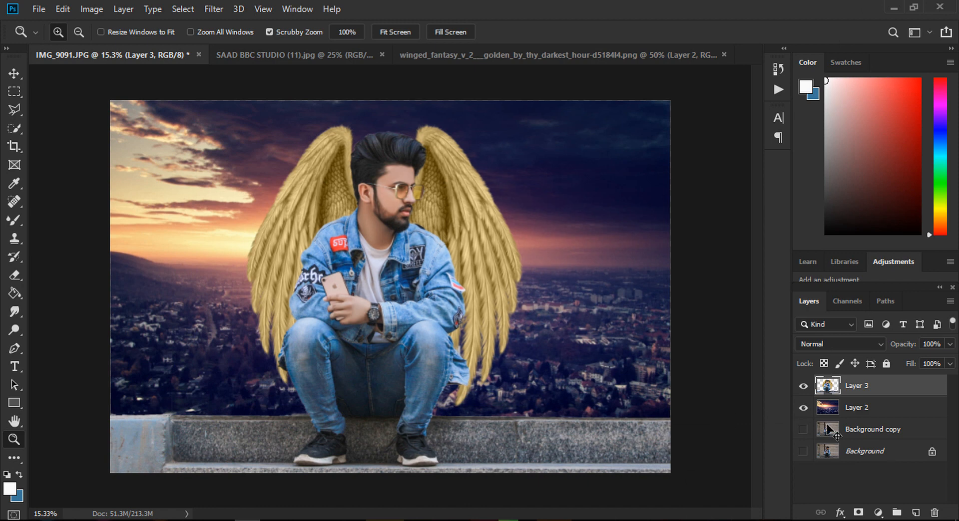
right_click(853, 388)
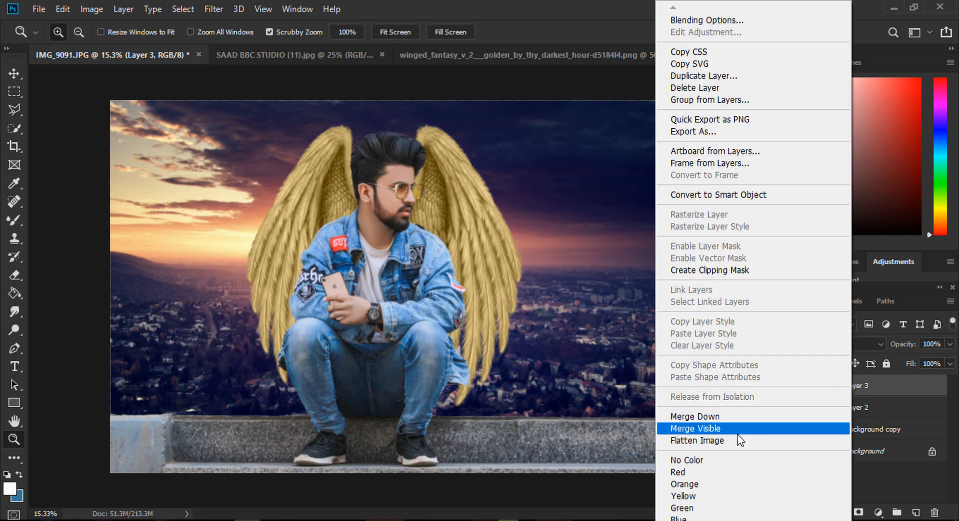
click(738, 430)
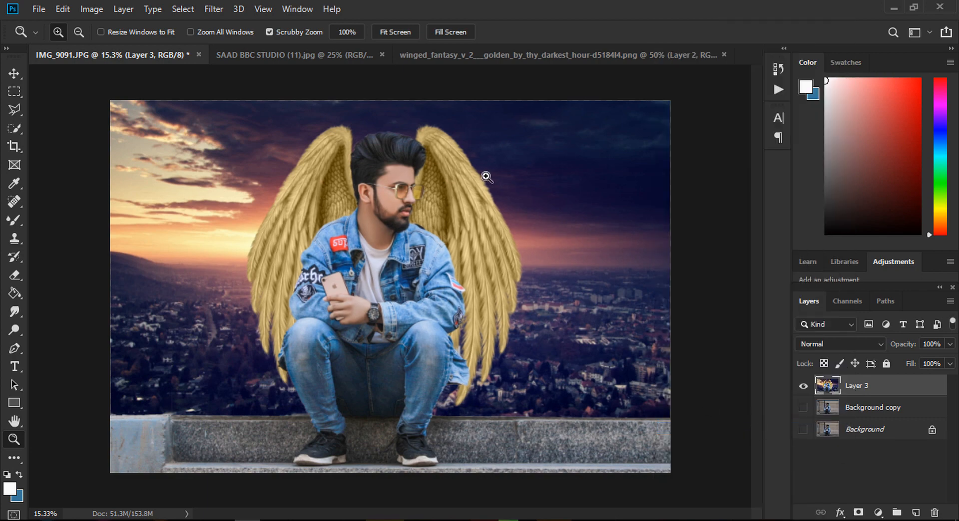
Color-grade Layer 3 in Camera Raw by comparing the user presets and applying SAAD BBC STUDIO (15).
click(421, 170)
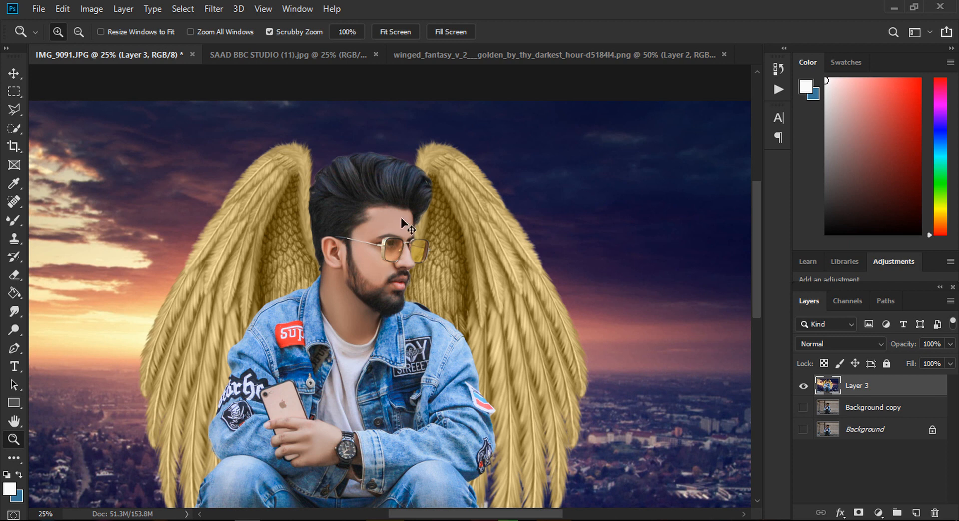
key(ctrl+shift+a)
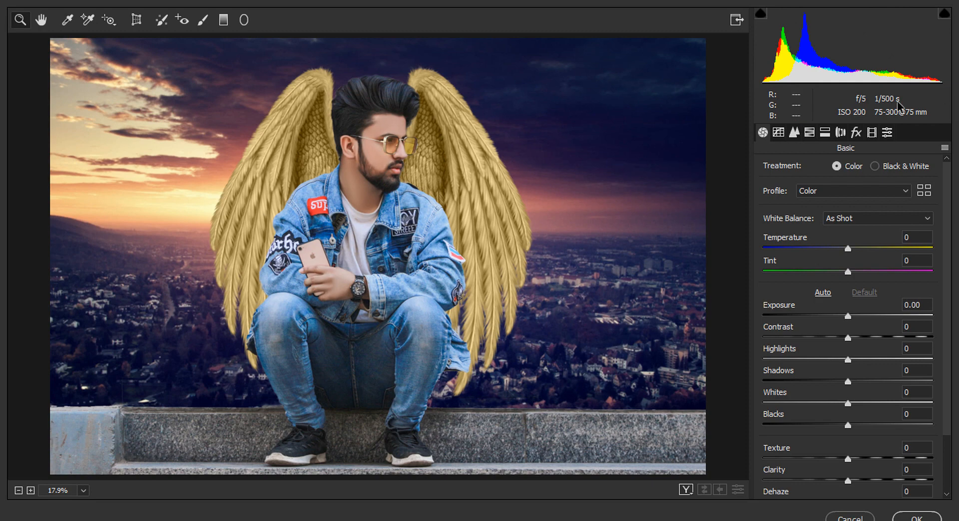
click(891, 134)
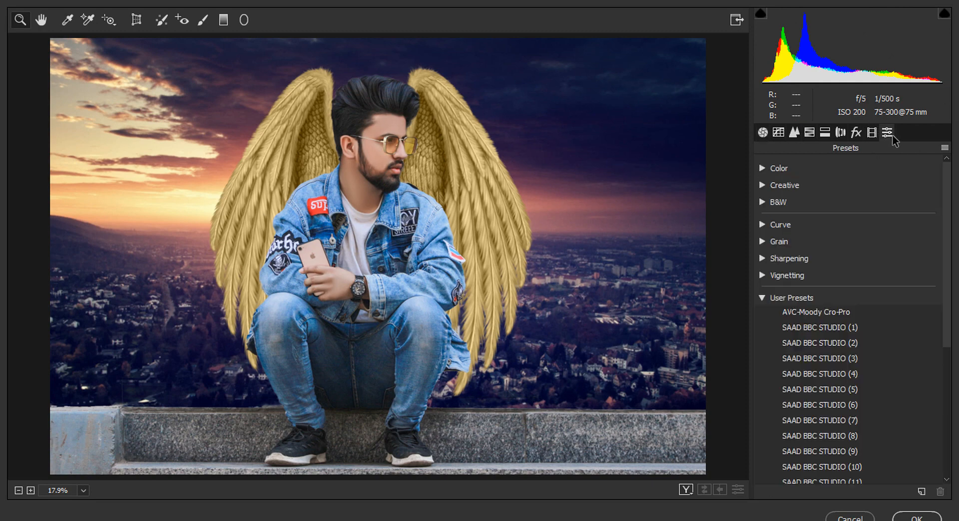
click(815, 328)
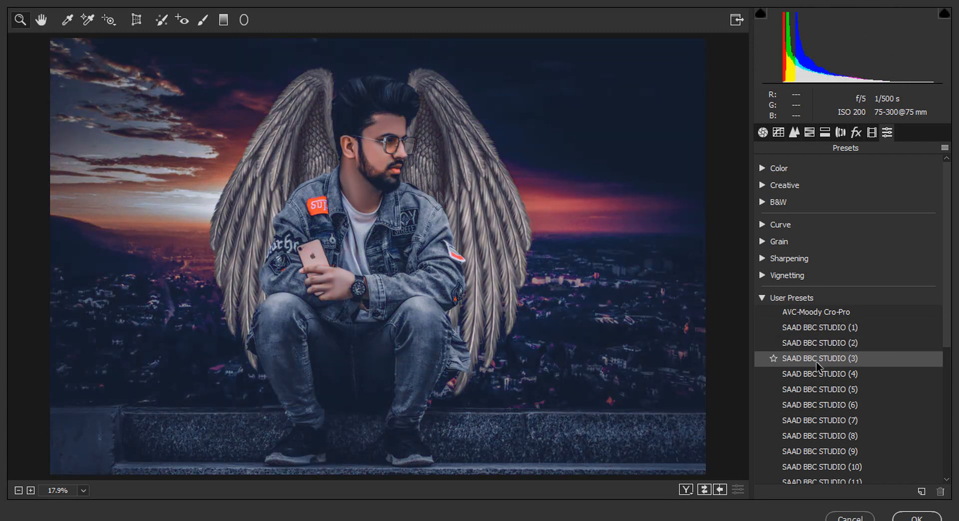
scroll(816, 372, down, 1)
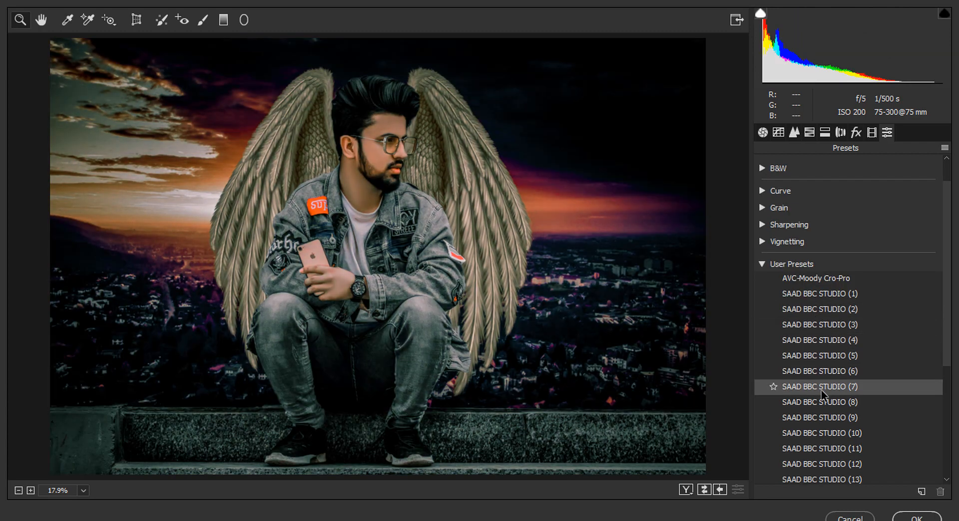
scroll(824, 399, down, 1)
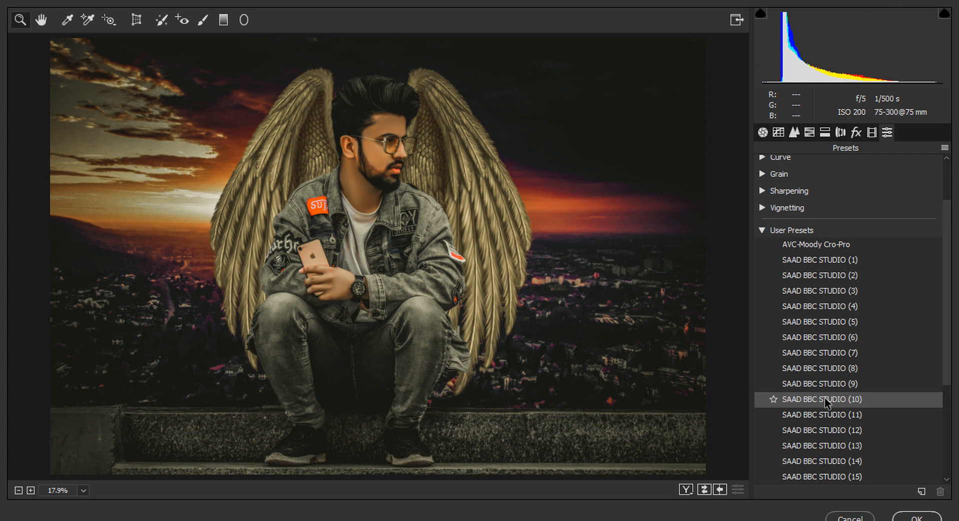
scroll(824, 398, down, 2)
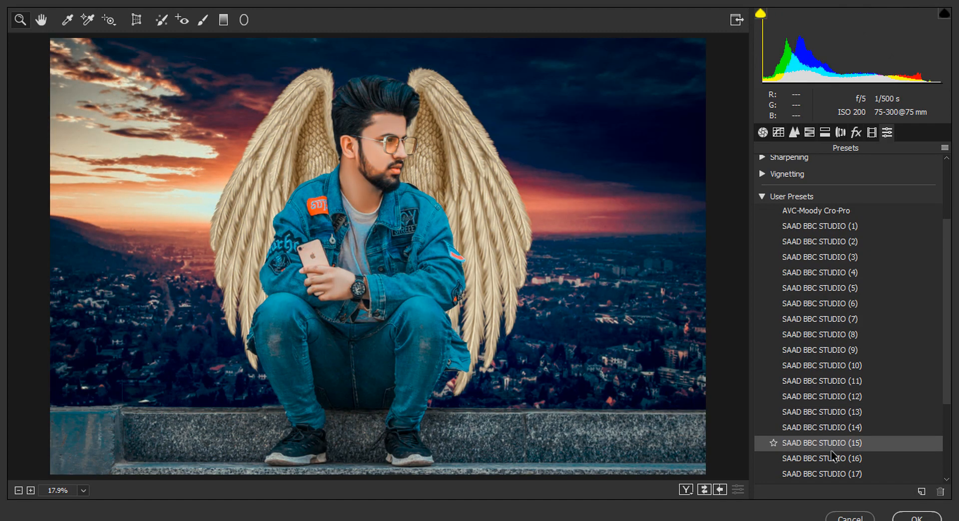
click(831, 449)
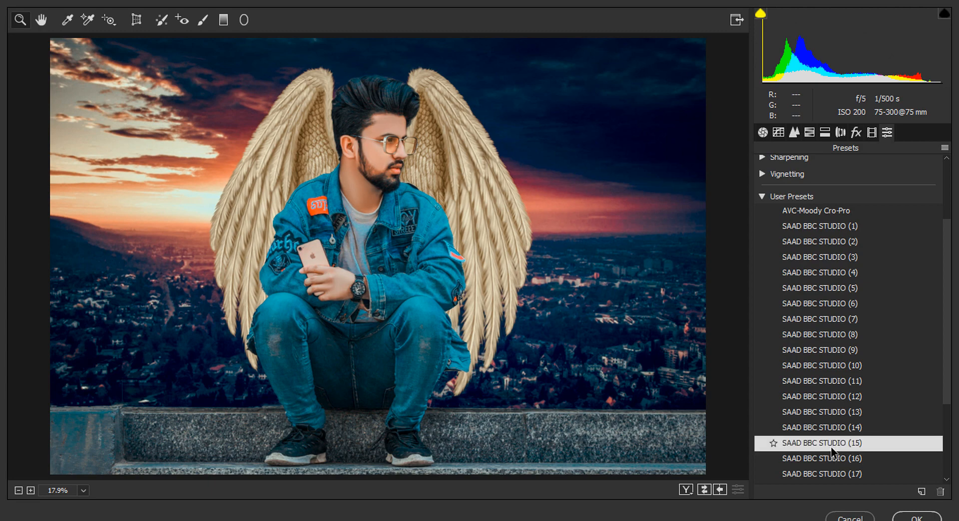
click(762, 132)
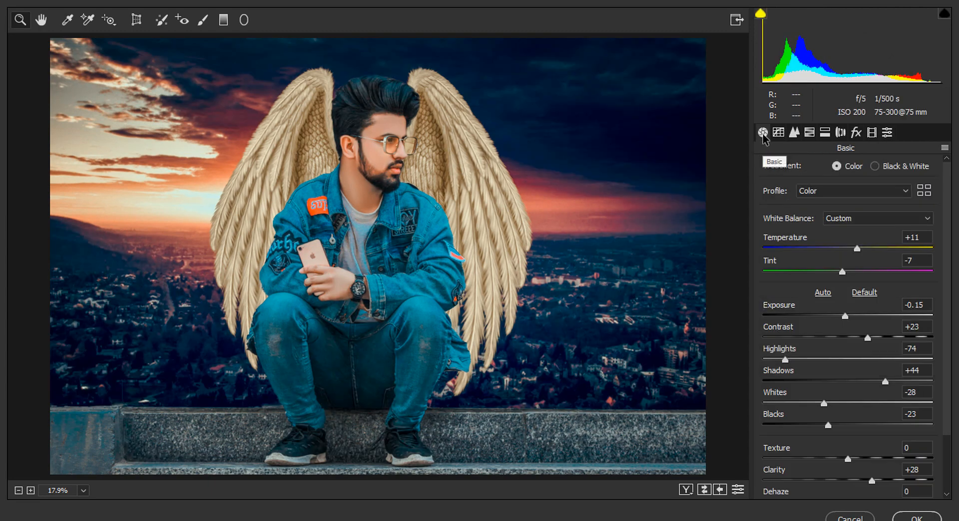
click(926, 517)
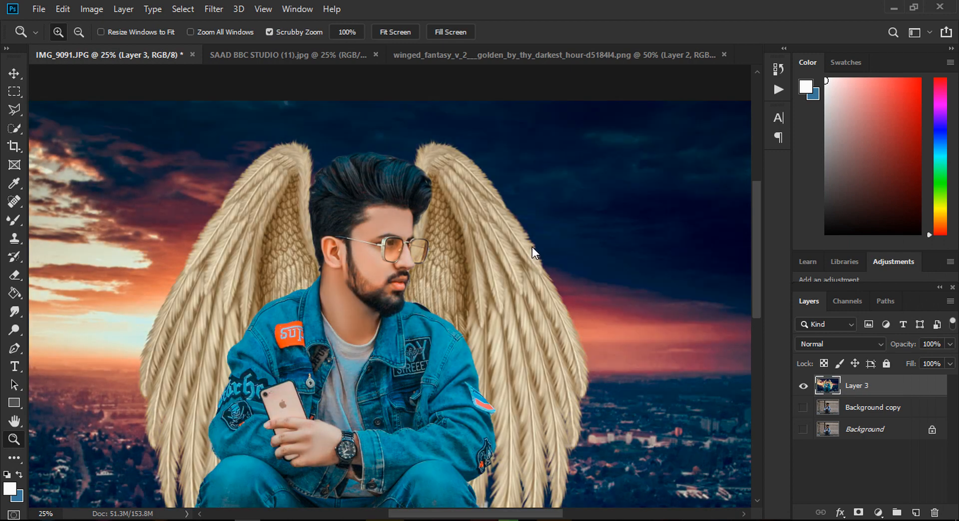
Check the whole graded composite, and duplicate Layer 3.
right_click(531, 247)
click(547, 255)
scroll(513, 248, down, 3)
scroll(490, 206, up, 1)
scroll(490, 206, up, 1)
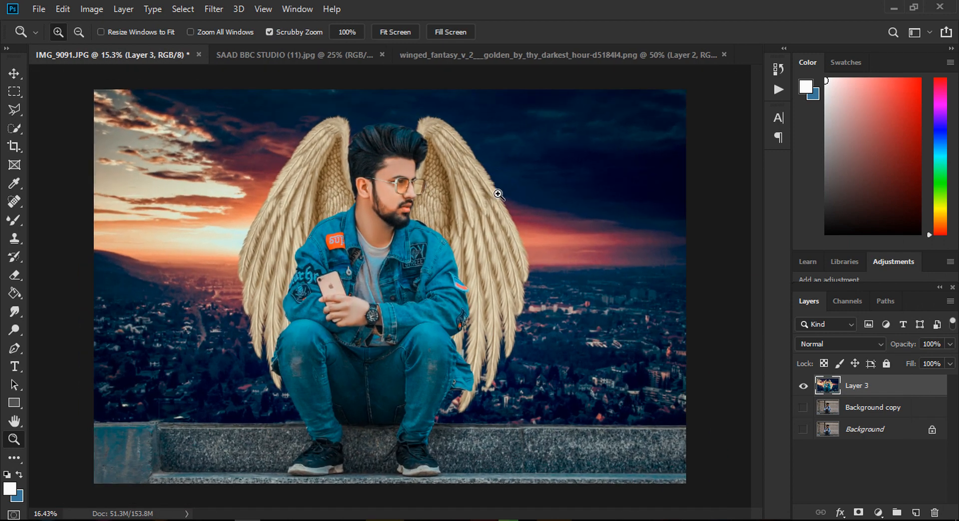
drag(905, 391, 923, 515)
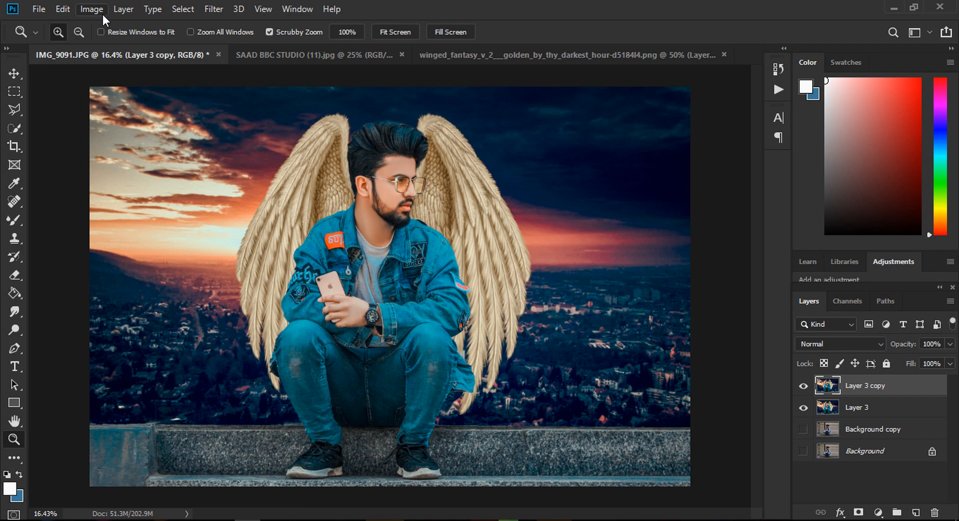
Start a Color Lookup adjustment on Layer 3 copy and load the _Orange and Blue ●●● 16.cube 3D LUT.
click(102, 14)
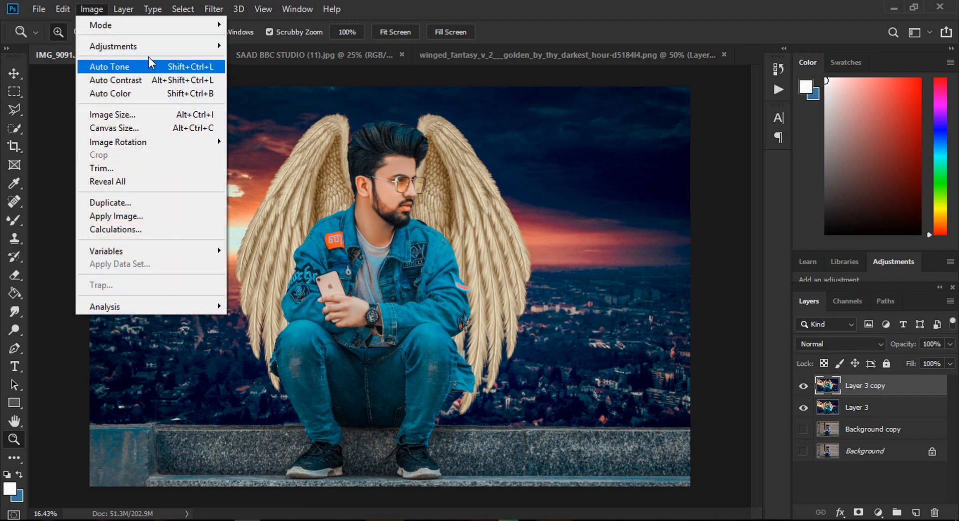
mouse_move(157, 46)
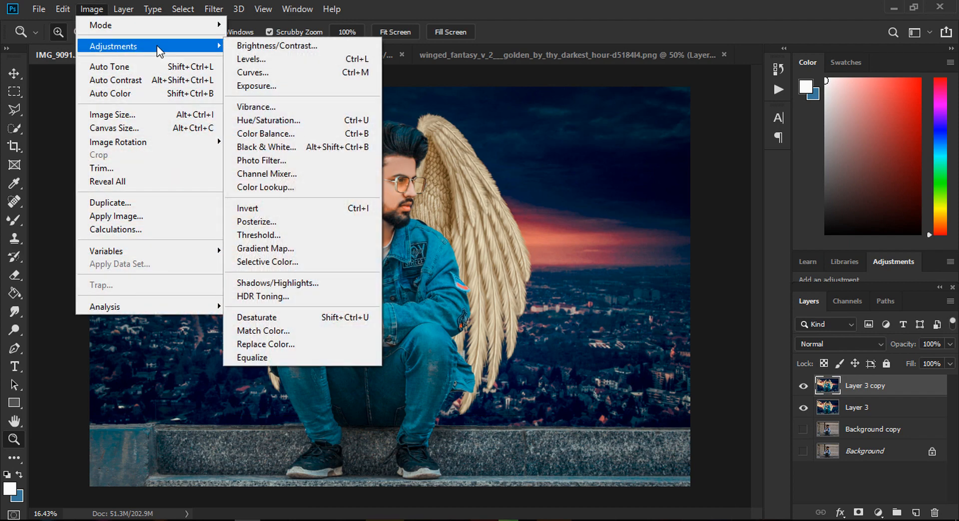
click(295, 191)
click(93, 11)
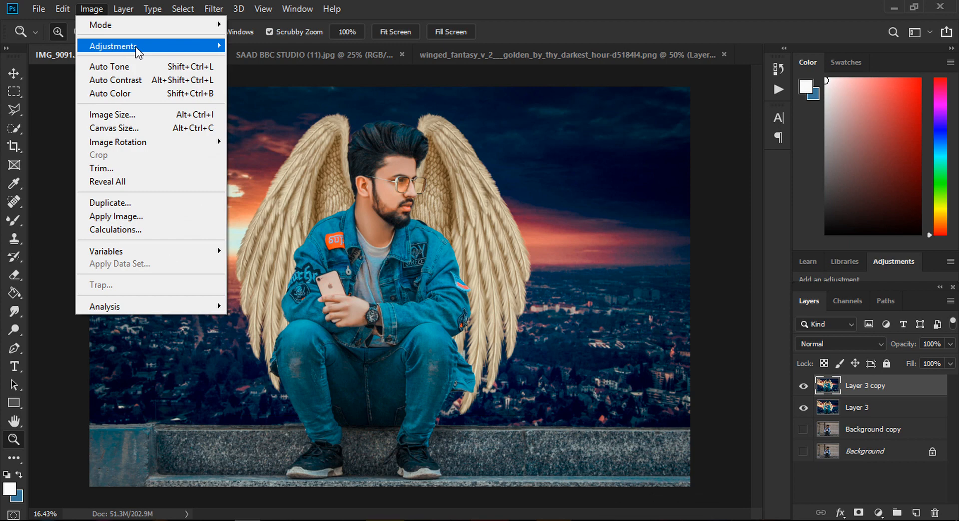
mouse_move(139, 50)
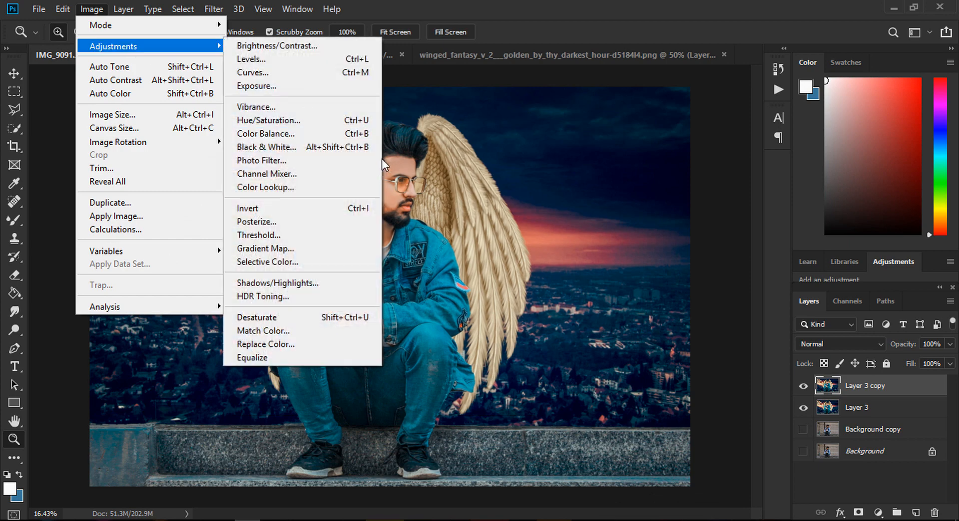
click(356, 186)
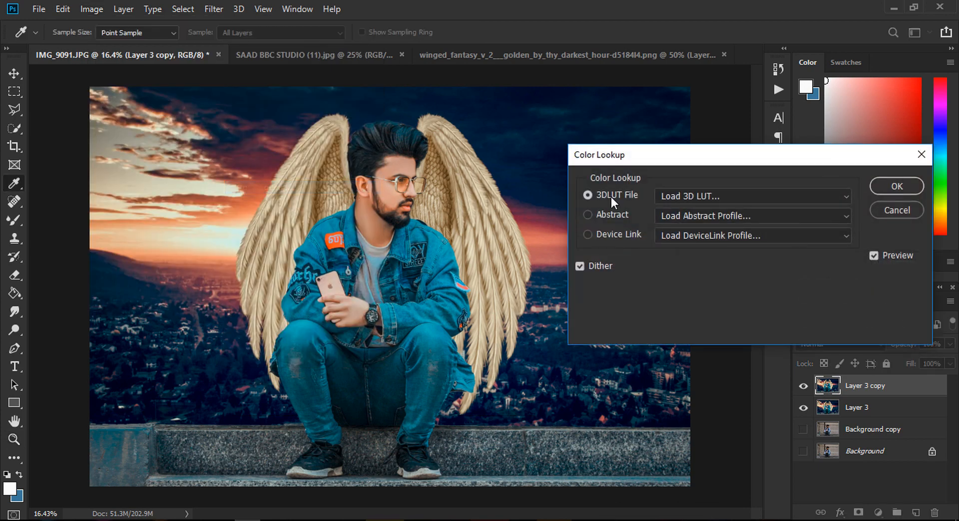
click(790, 199)
click(758, 45)
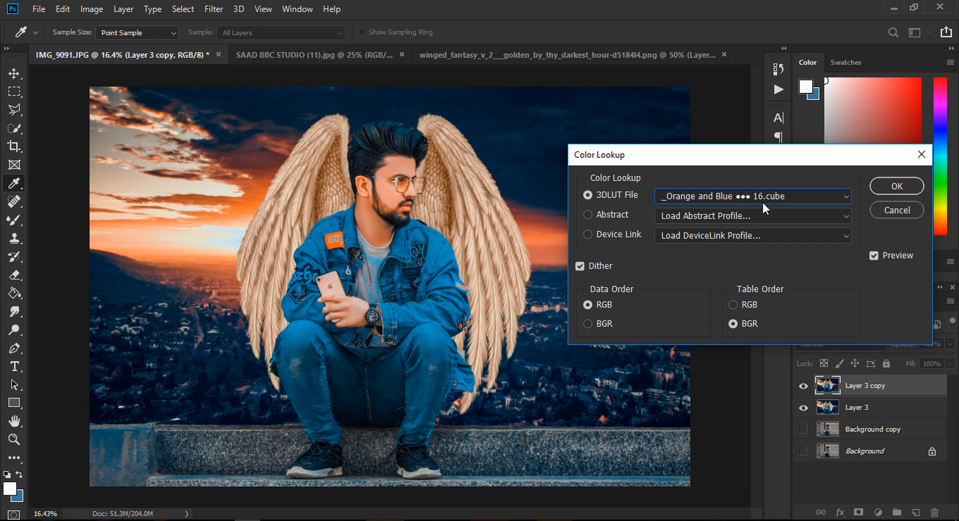
Preview the 3D LUTs on Layer 3 copy from the Orange and Teal files through BMC_TealOrange.cube.
key(Down)
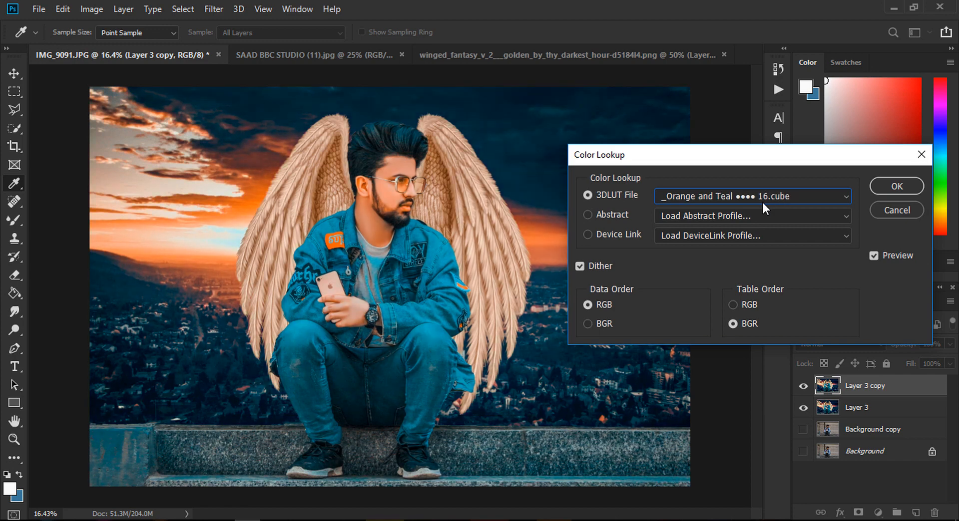
drag(699, 149, 784, 189)
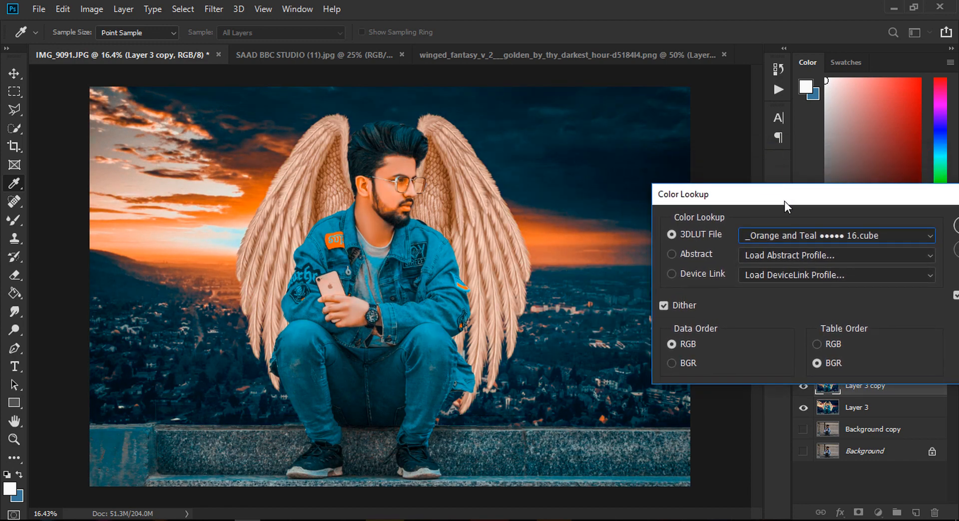
scroll(790, 235, down, 1)
scroll(789, 232, down, 2)
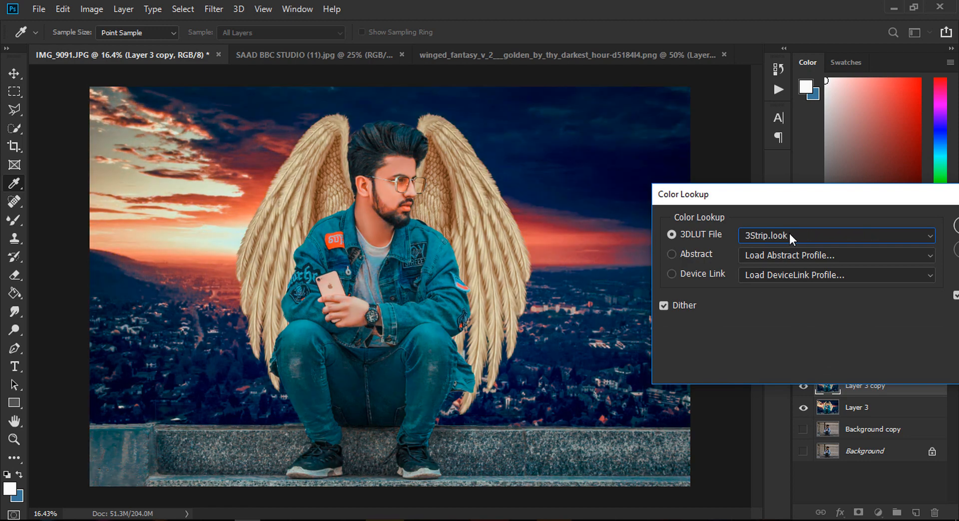
scroll(789, 233, down, 2)
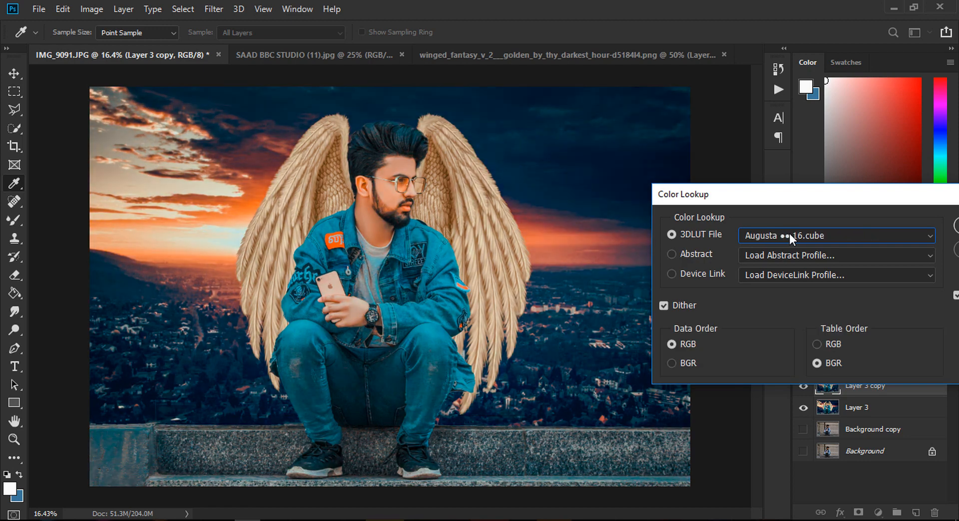
scroll(789, 232, down, 2)
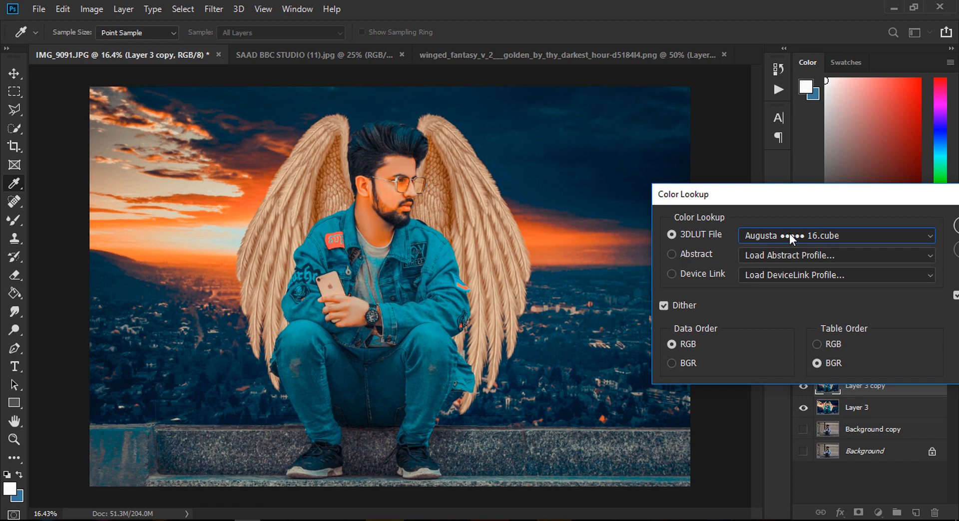
scroll(789, 232, down, 3)
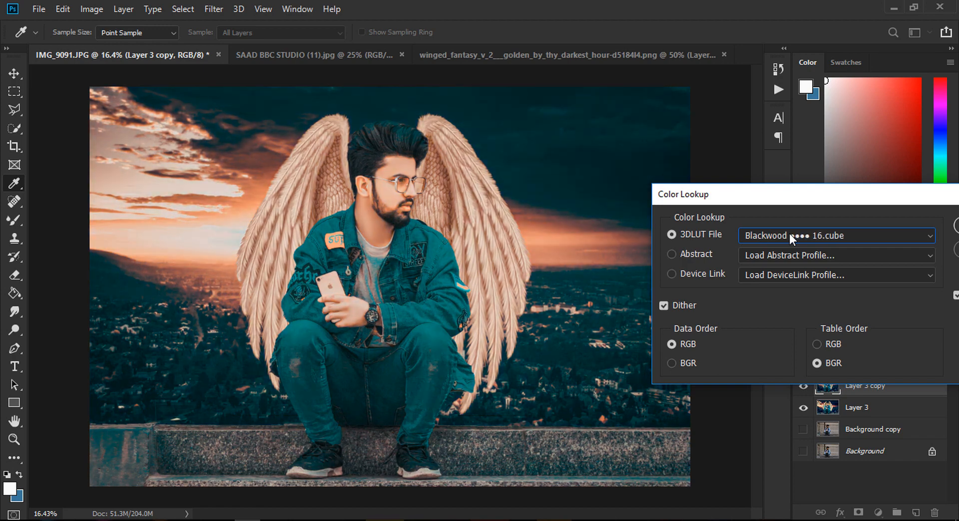
scroll(788, 232, down, 3)
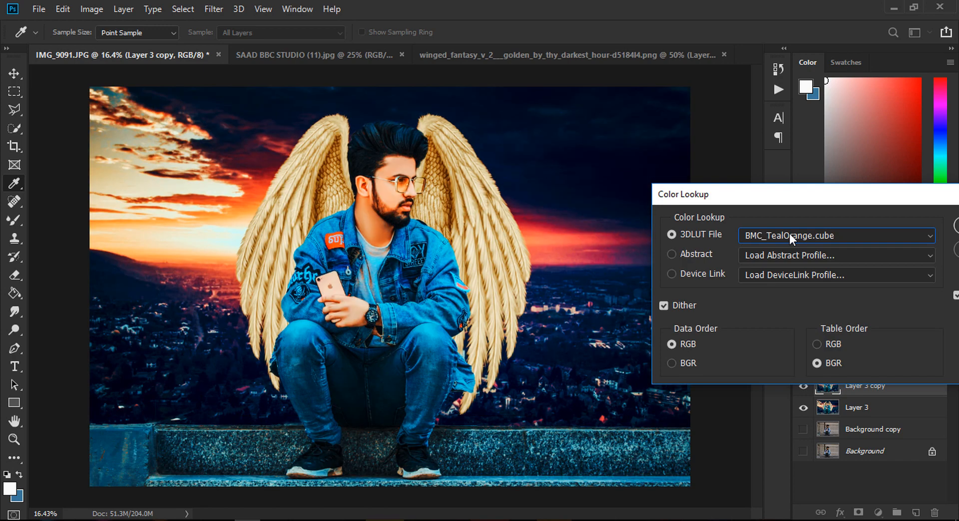
Preview the 3D LUTs from the Carnarvon files through DC1_07_grey_and_white_v2.cube.
scroll(789, 233, down, 1)
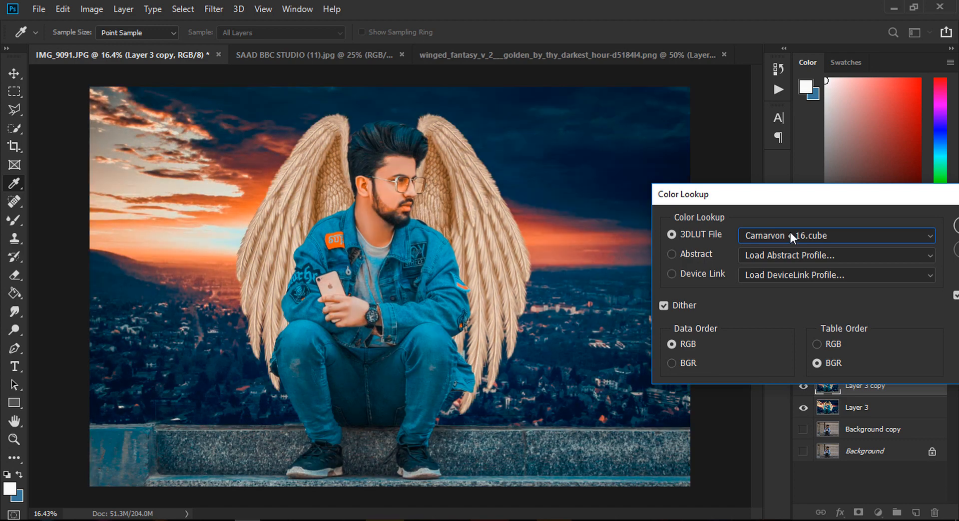
scroll(790, 232, down, 2)
scroll(790, 232, down, 2)
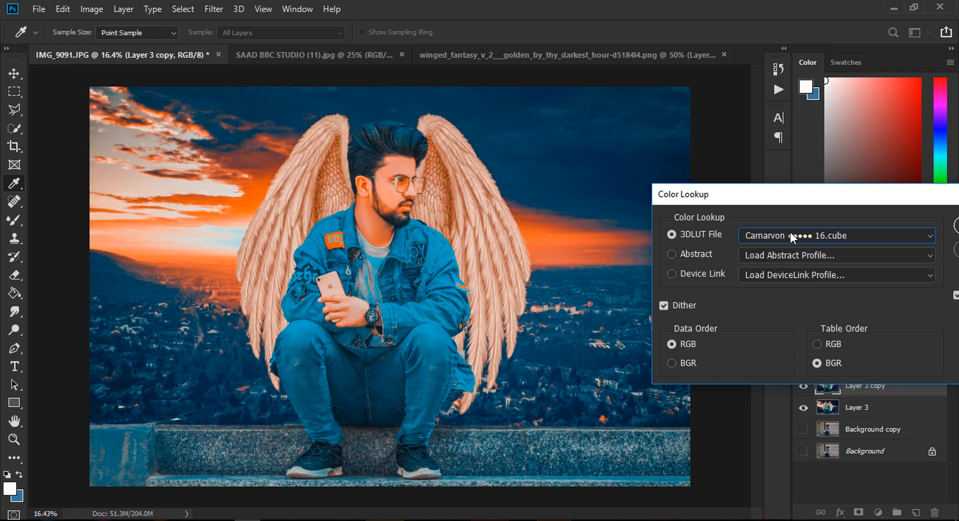
scroll(790, 232, down, 1)
scroll(790, 232, down, 2)
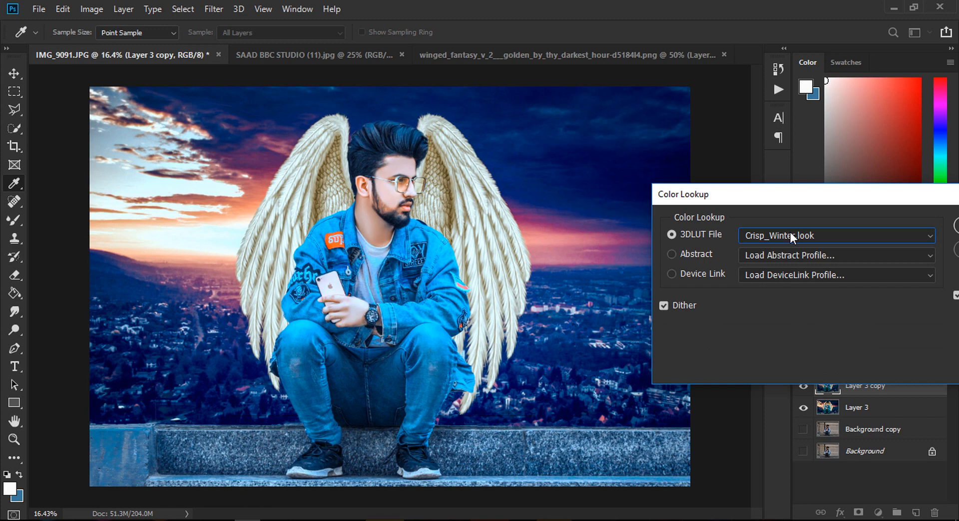
scroll(790, 232, down, 2)
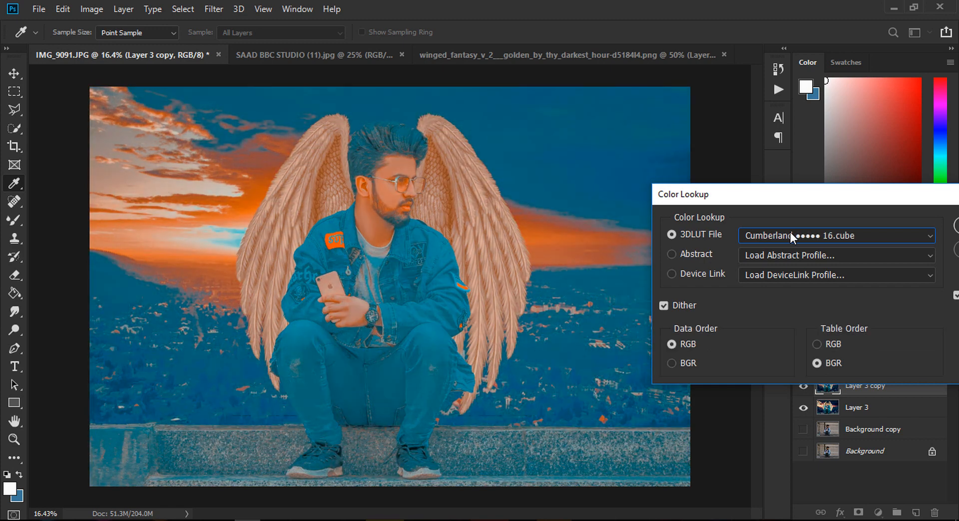
scroll(790, 232, down, 4)
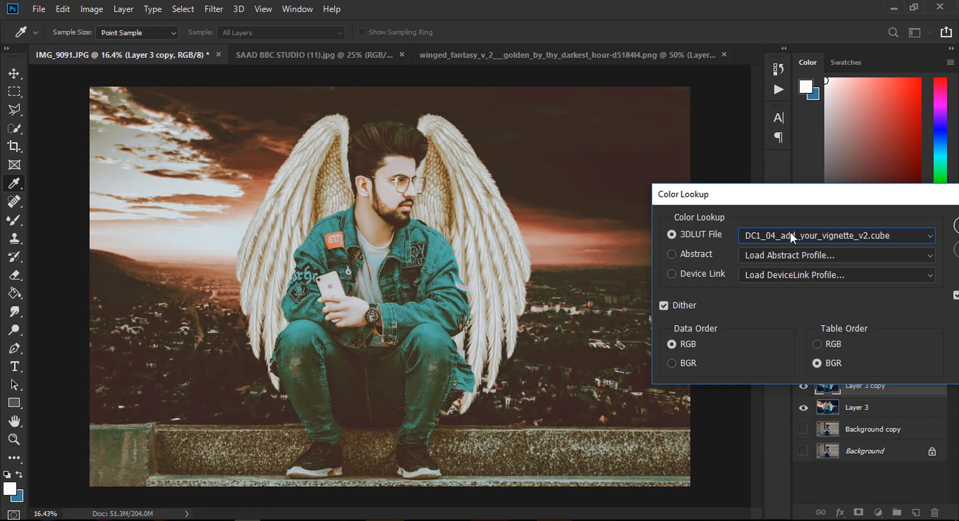
scroll(790, 232, down, 3)
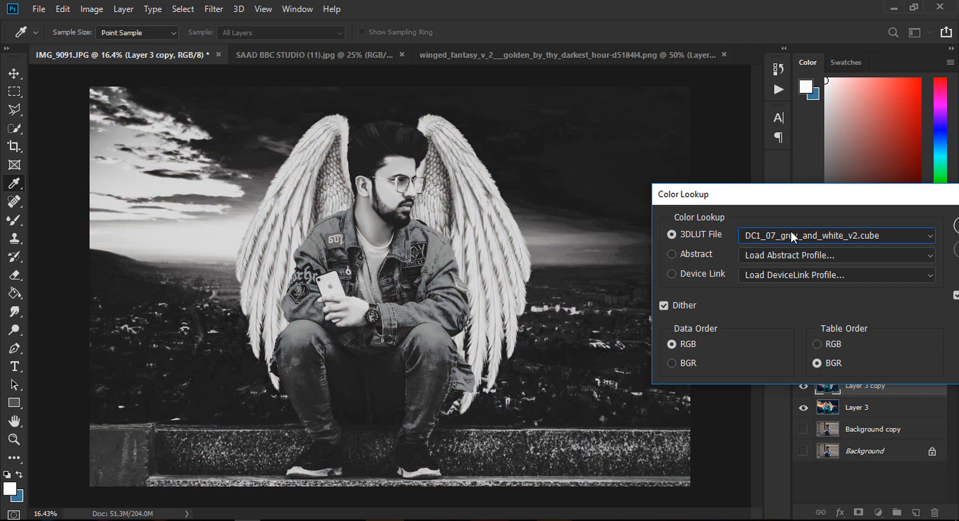
Preview the 3D LUTs from DJI_Phantom4_DLOG2Rec709.cube through Elgin ●●●●● 16.cube.
scroll(790, 232, down, 2)
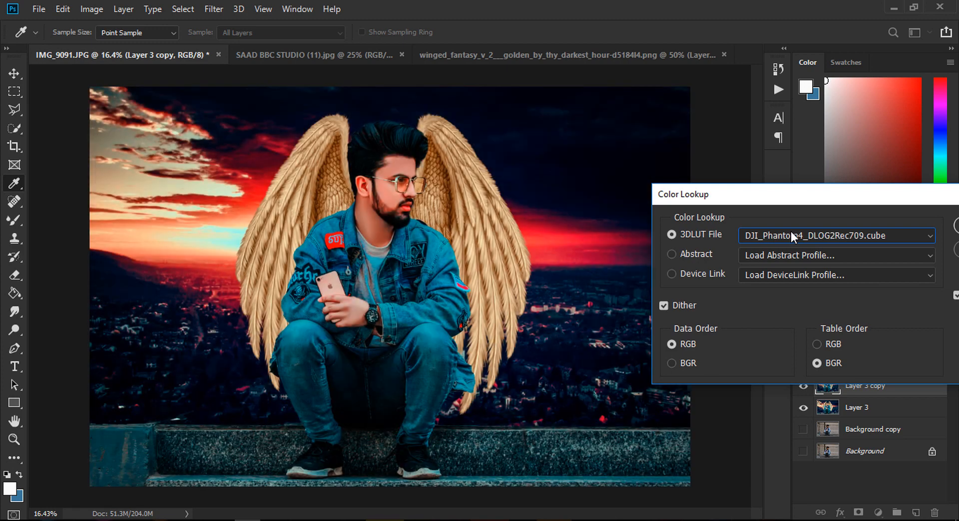
scroll(790, 232, down, 1)
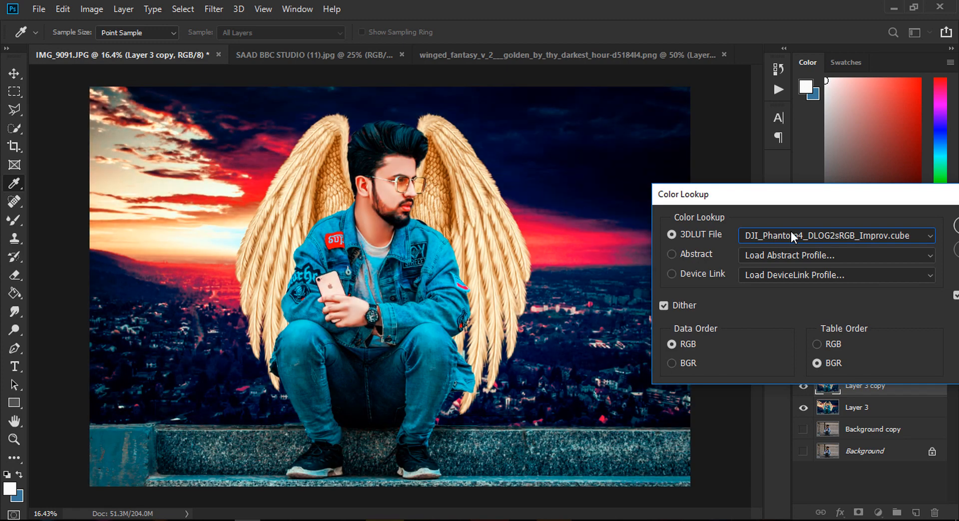
scroll(790, 232, down, 1)
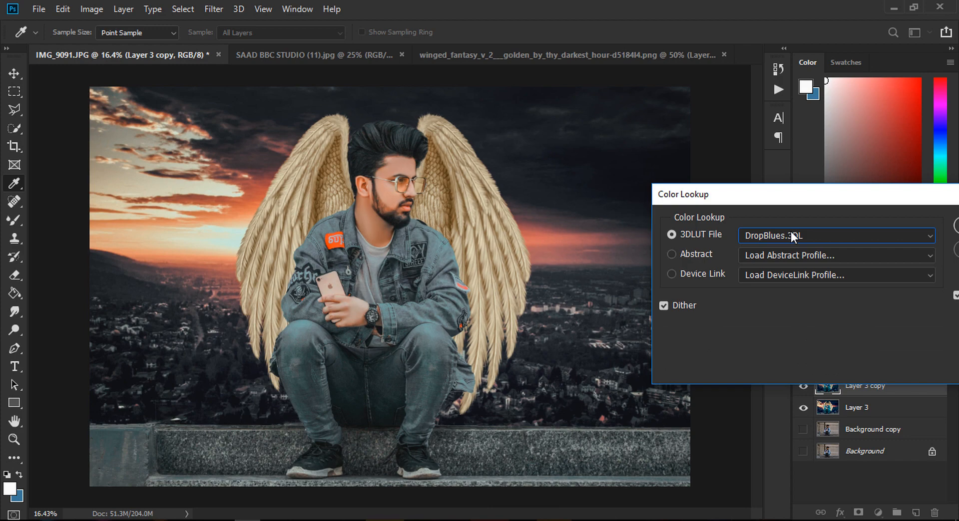
scroll(790, 232, down, 1)
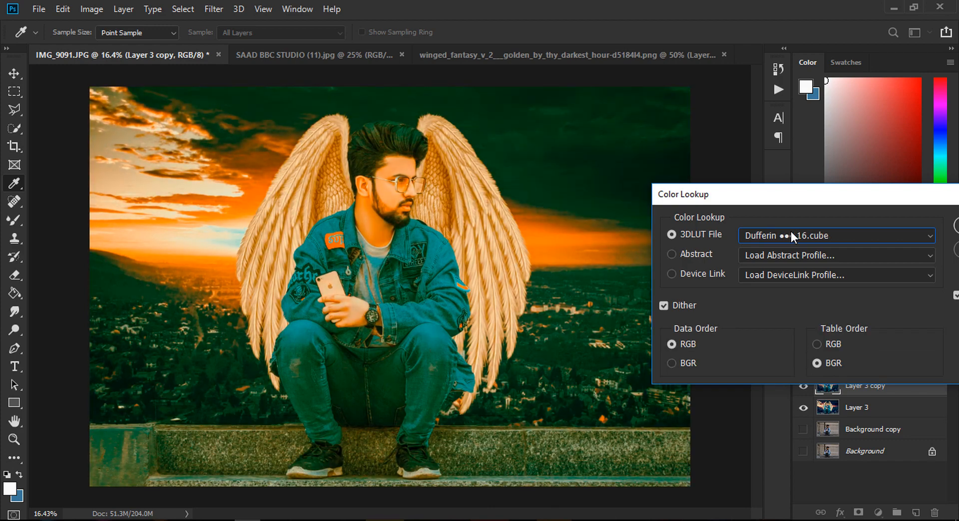
scroll(790, 231, down, 1)
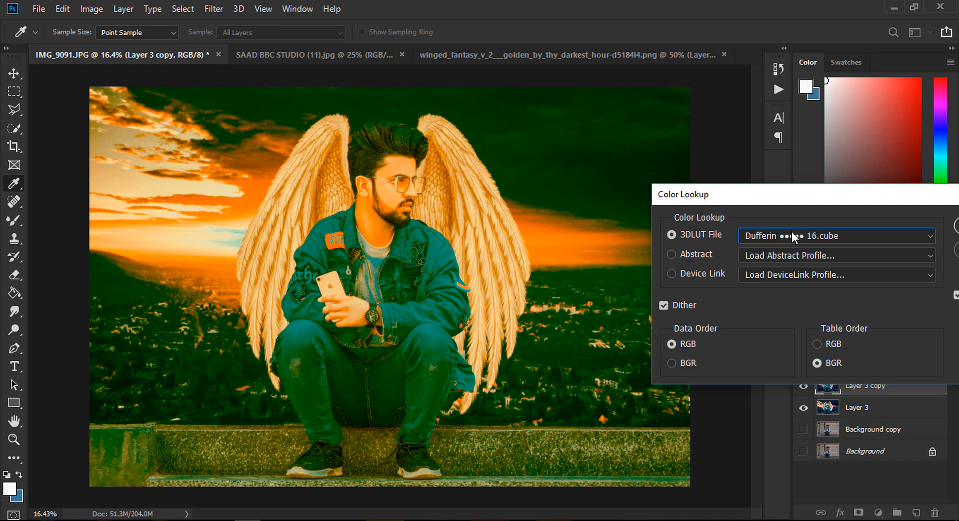
scroll(793, 235, down, 1)
scroll(792, 233, down, 1)
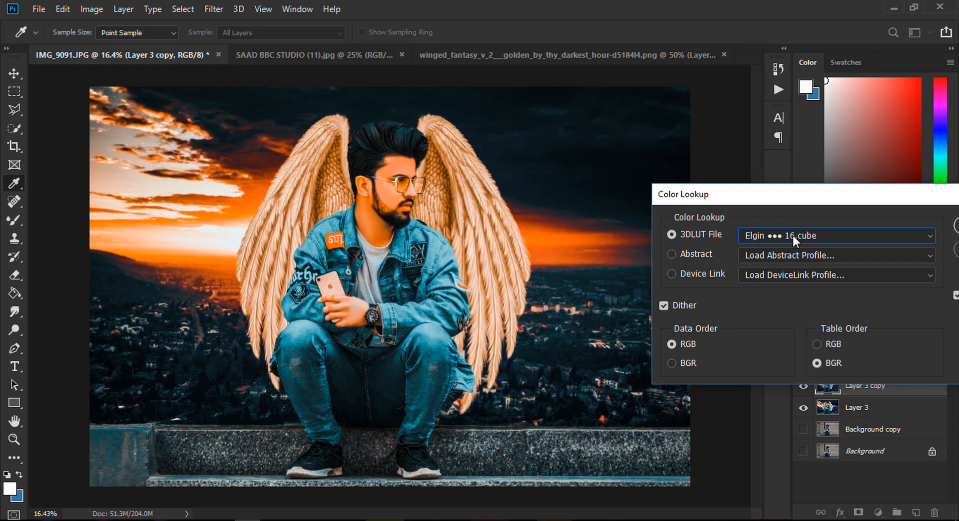
scroll(792, 236, down, 2)
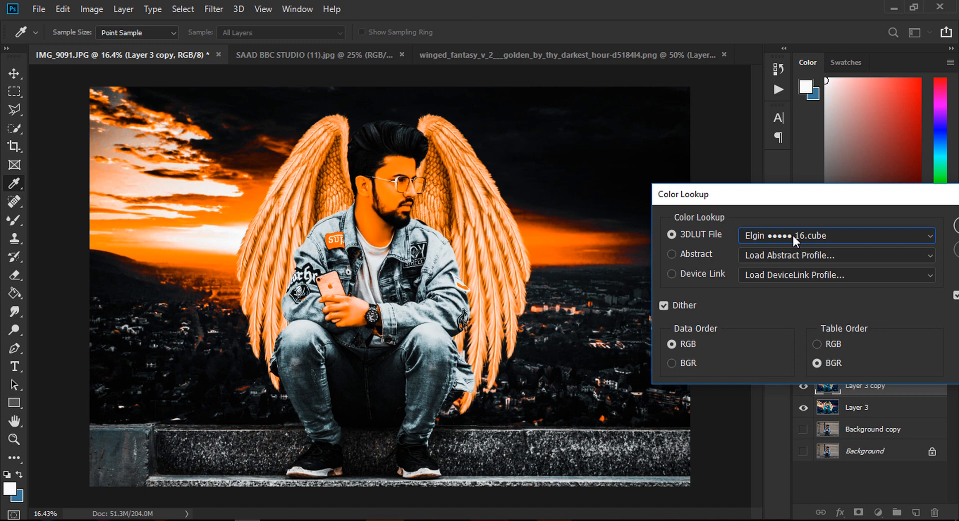
Try the GC_Cinestyle-Rec709.3dl LUT and the entries following it, up to GC_Reign_R36-709.3dl.
click(814, 235)
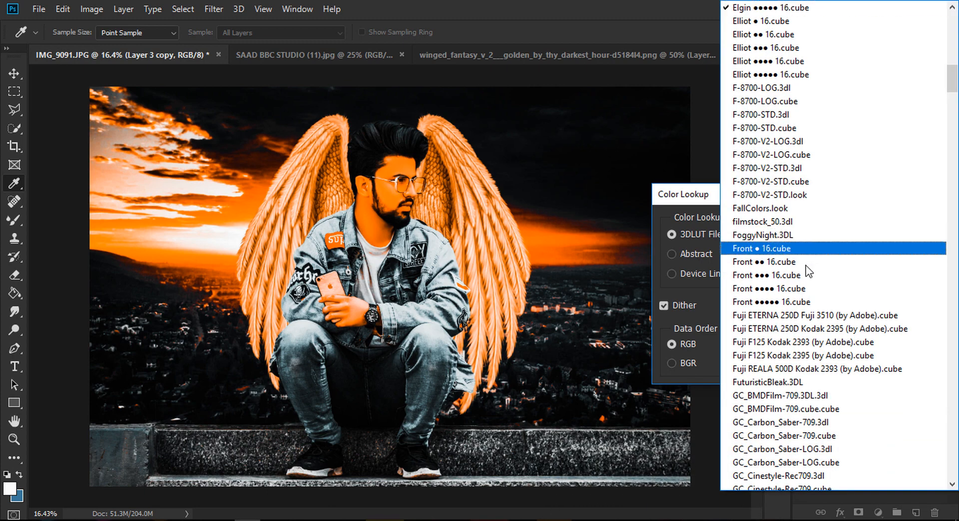
scroll(799, 310, down, 5)
click(795, 279)
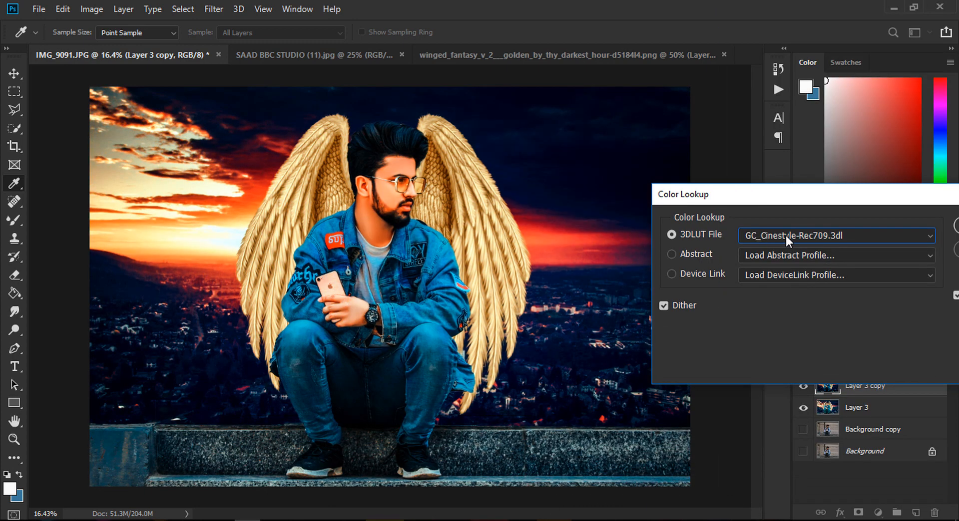
scroll(786, 236, down, 3)
Choose the FoggyNight.3DL LUT from the available 3D LUT files and apply the Color Lookup to Layer 3 copy.
click(784, 243)
scroll(804, 330, down, 6)
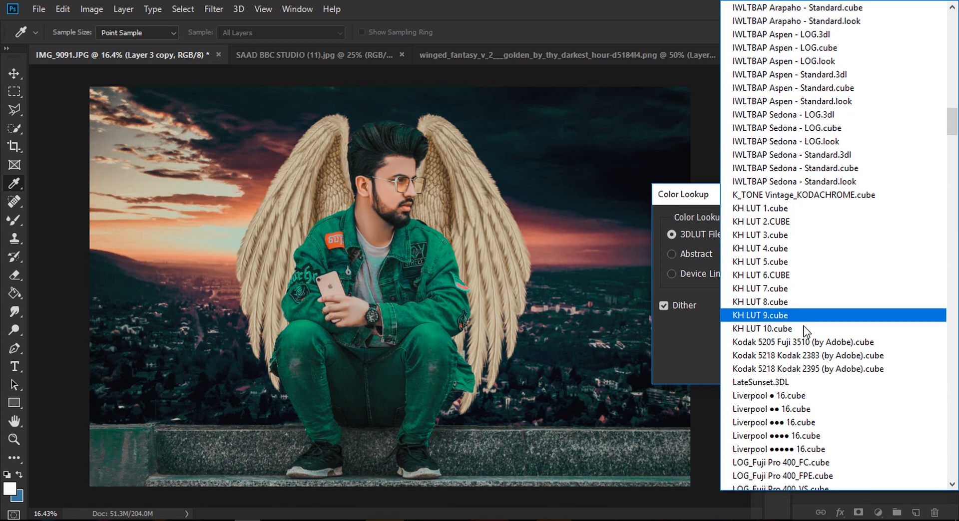
scroll(804, 330, down, 5)
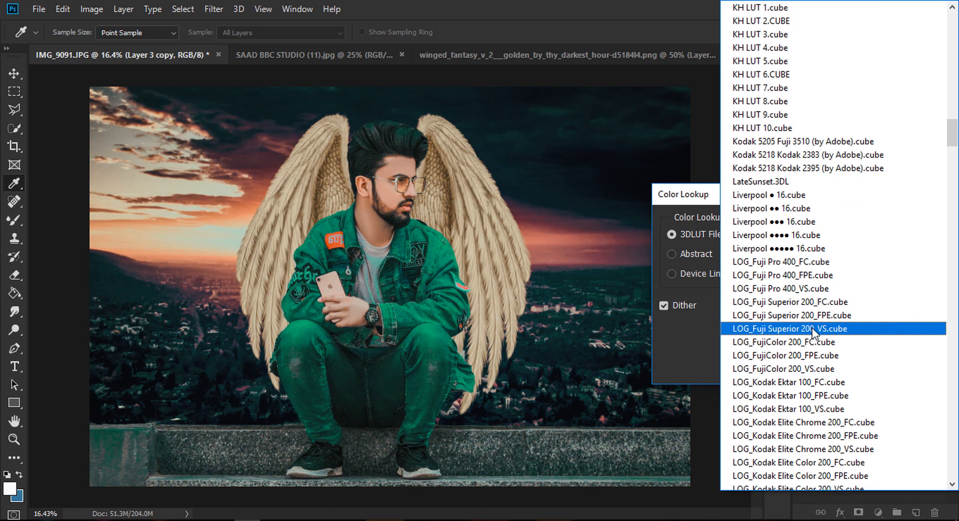
scroll(829, 289, down, 4)
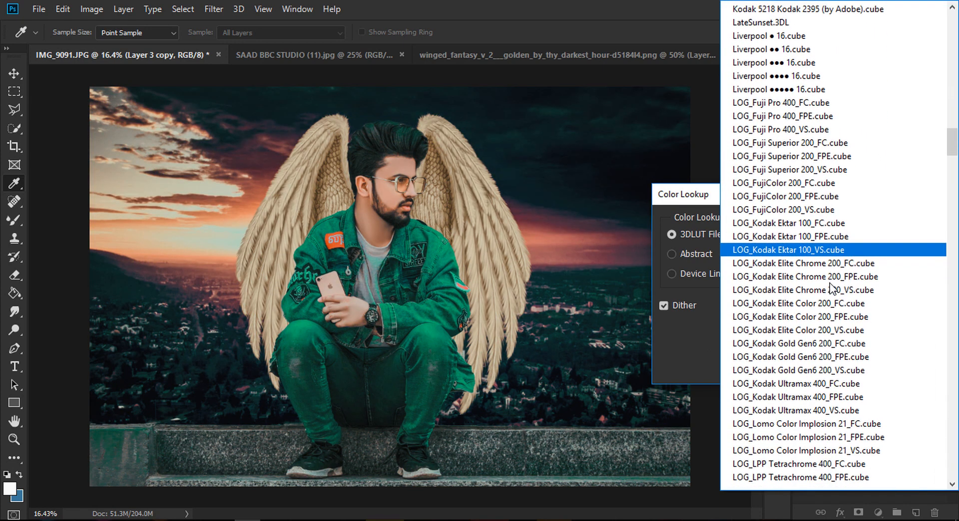
scroll(830, 288, down, 9)
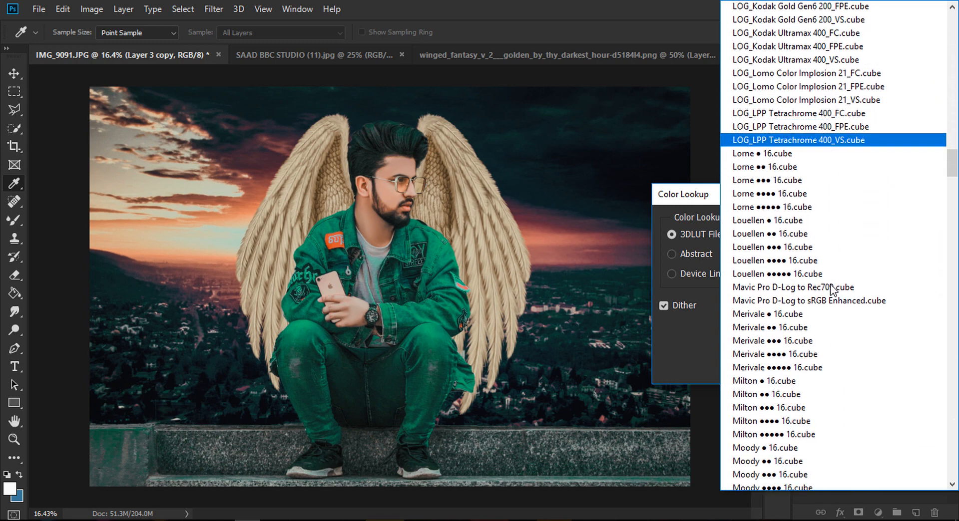
scroll(831, 287, down, 3)
scroll(831, 284, up, 13)
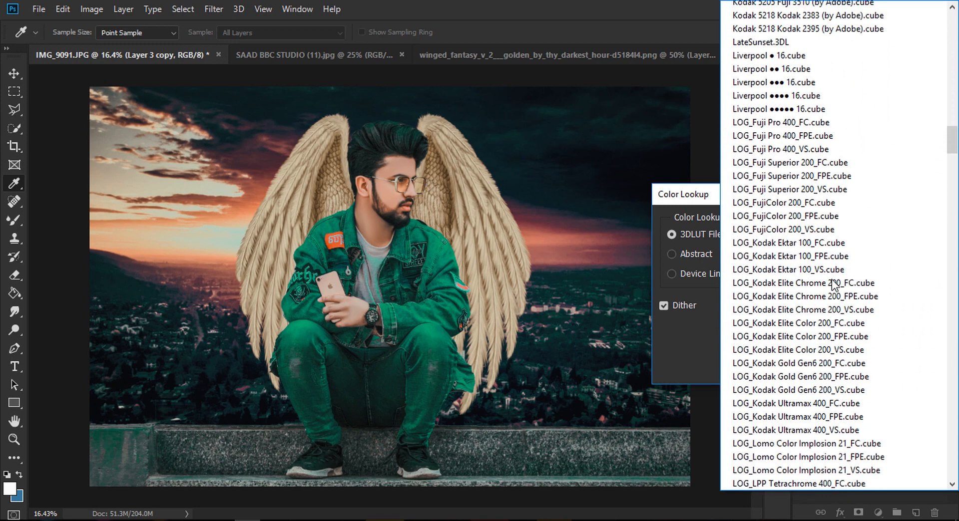
scroll(831, 283, up, 8)
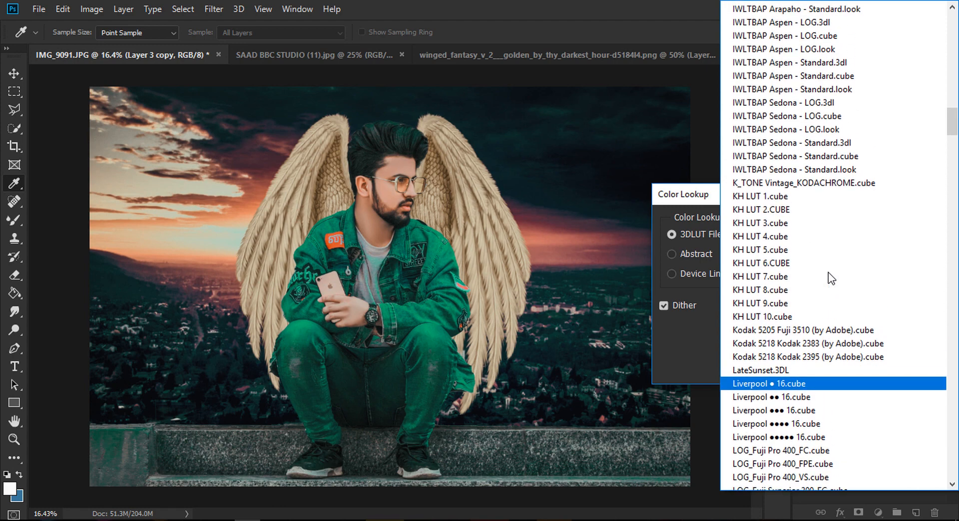
scroll(829, 278, up, 11)
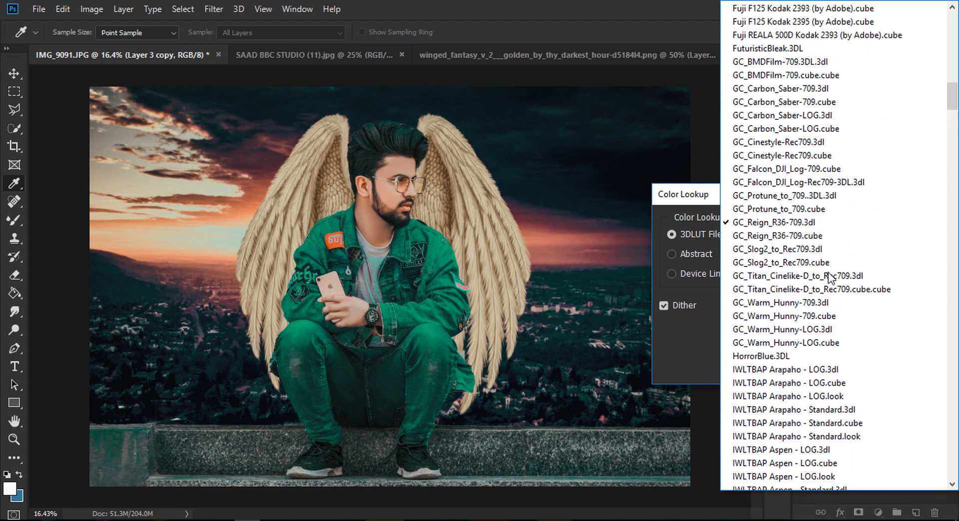
scroll(828, 277, up, 9)
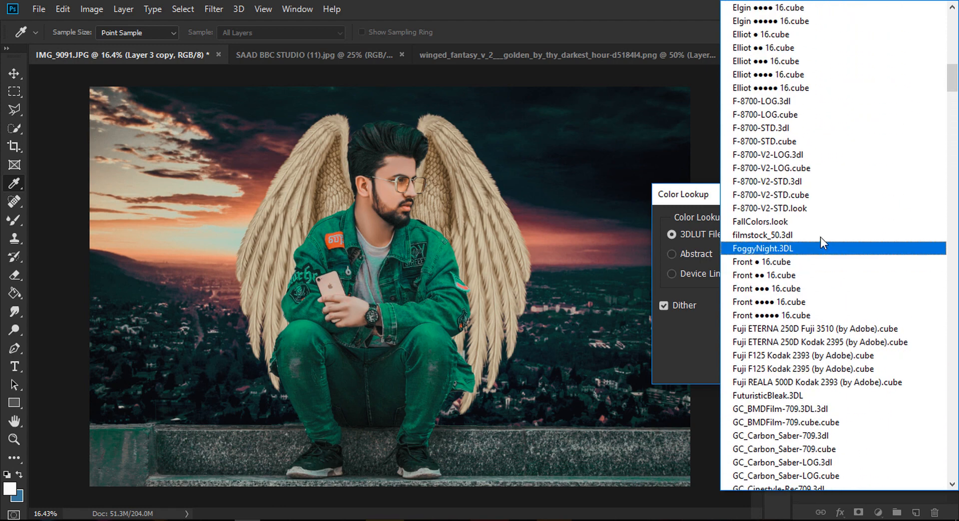
click(788, 250)
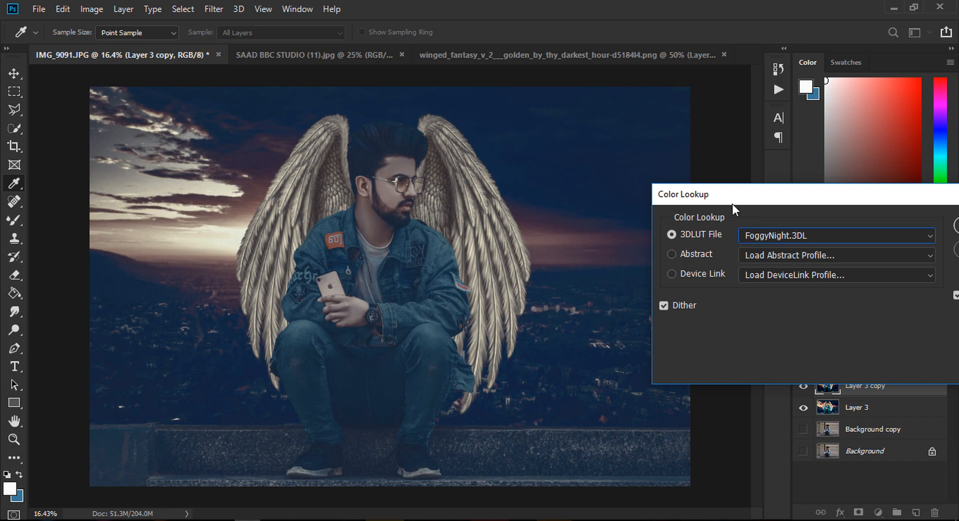
drag(903, 199, 668, 234)
click(744, 269)
Inspect the FoggyNight grade up close on the man and wings, and return to the full composite.
key(z)
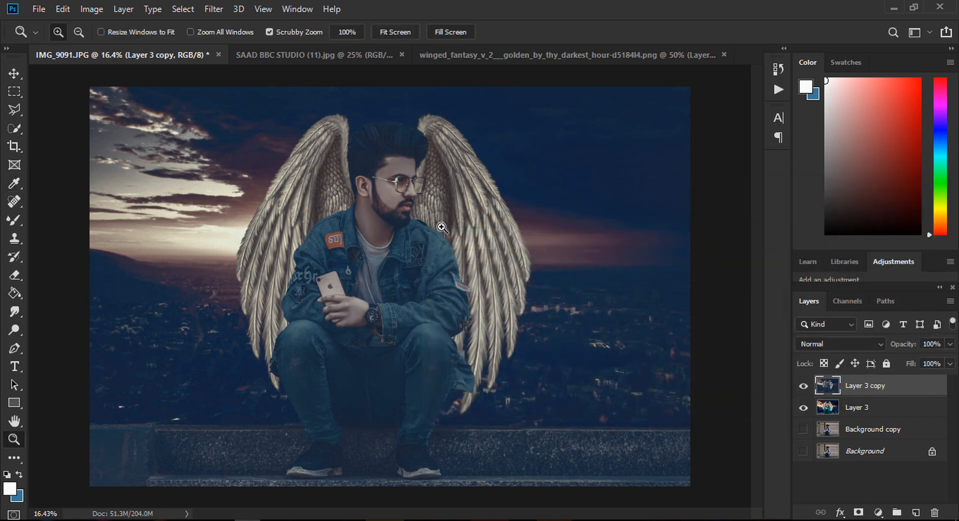
click(349, 172)
alt+click(597, 269)
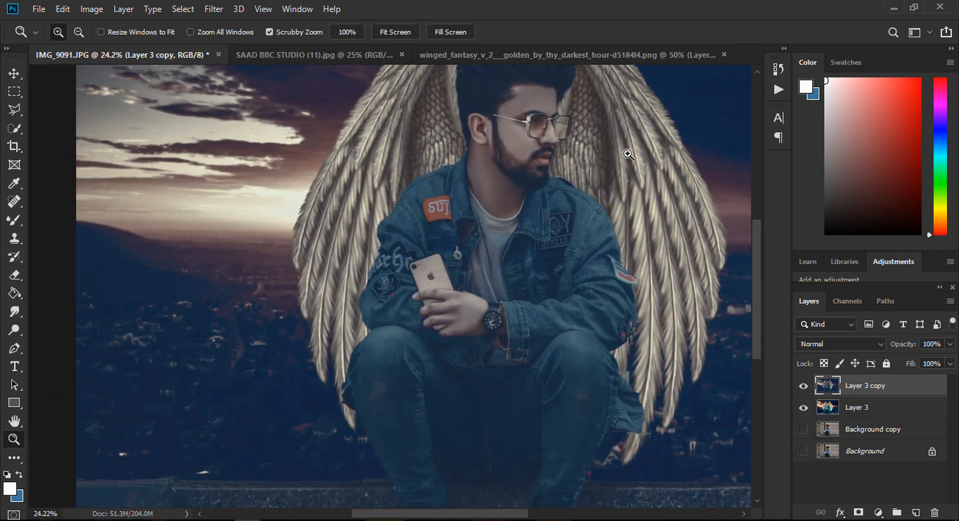
click(616, 270)
alt+click(634, 259)
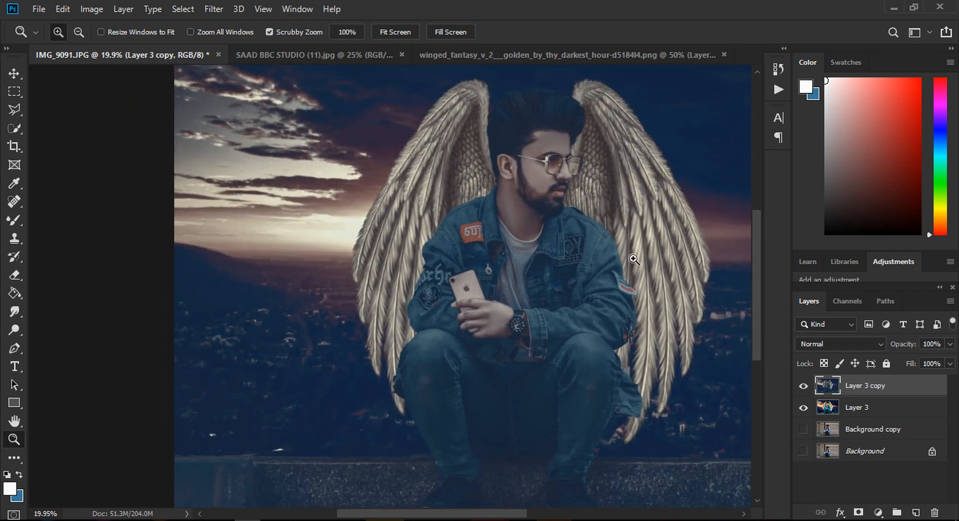
alt+click(673, 341)
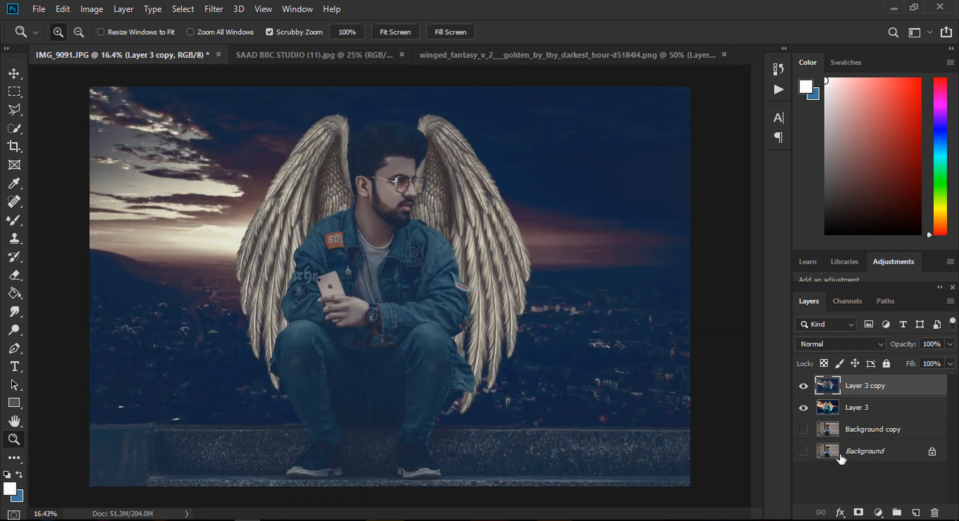
Compare the original Background photo with the Layer 3 composite and the graded Layer 3 copy by toggling their visibility.
click(807, 452)
click(802, 385)
click(803, 408)
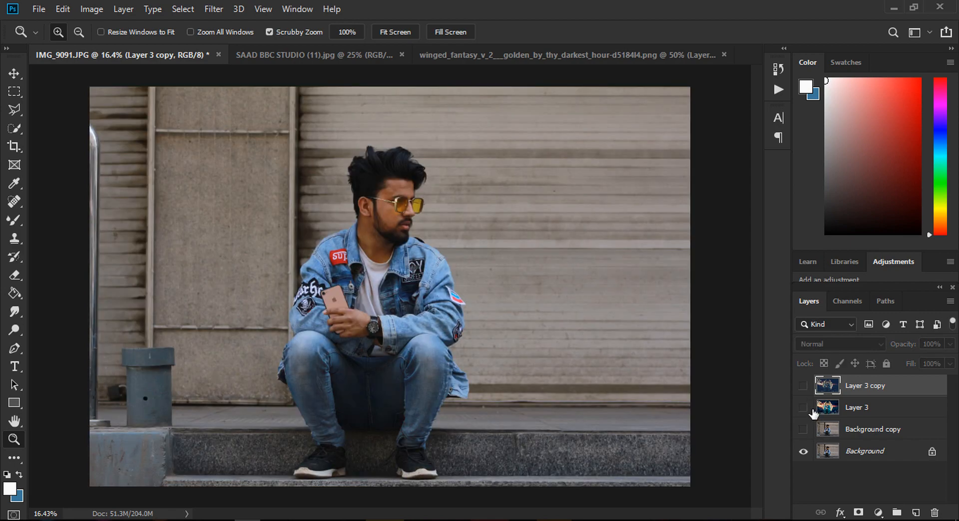
click(807, 408)
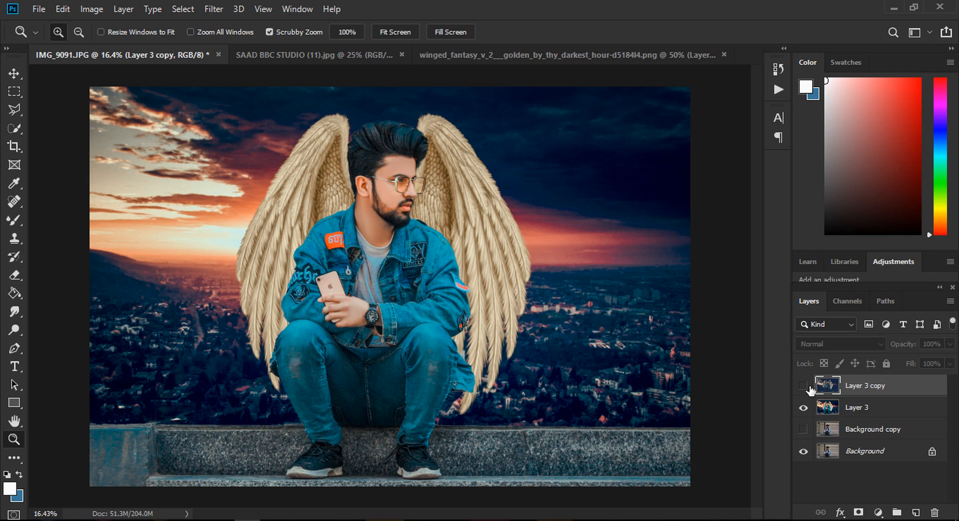
click(803, 386)
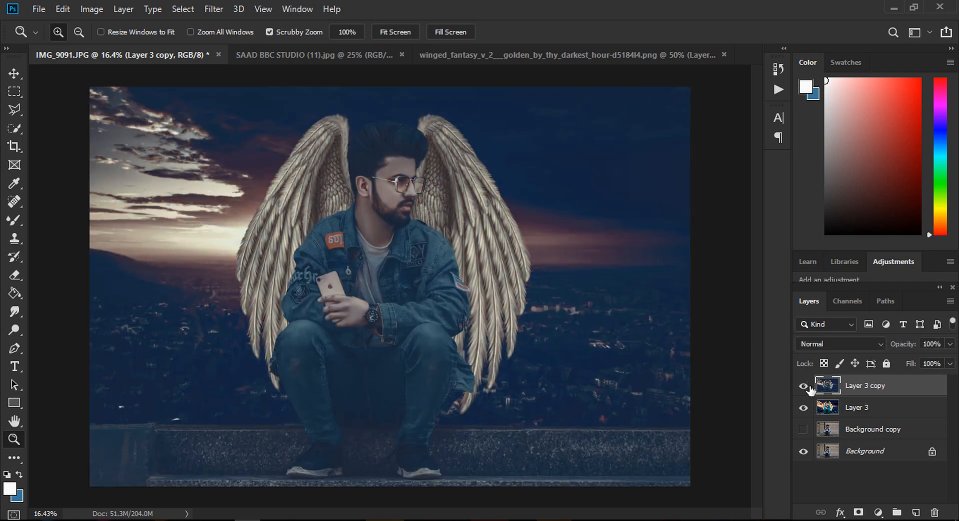
Check the composite with and without Layer 3 copy, and set that layer's opacity to 53%.
click(803, 386)
click(803, 386)
click(949, 344)
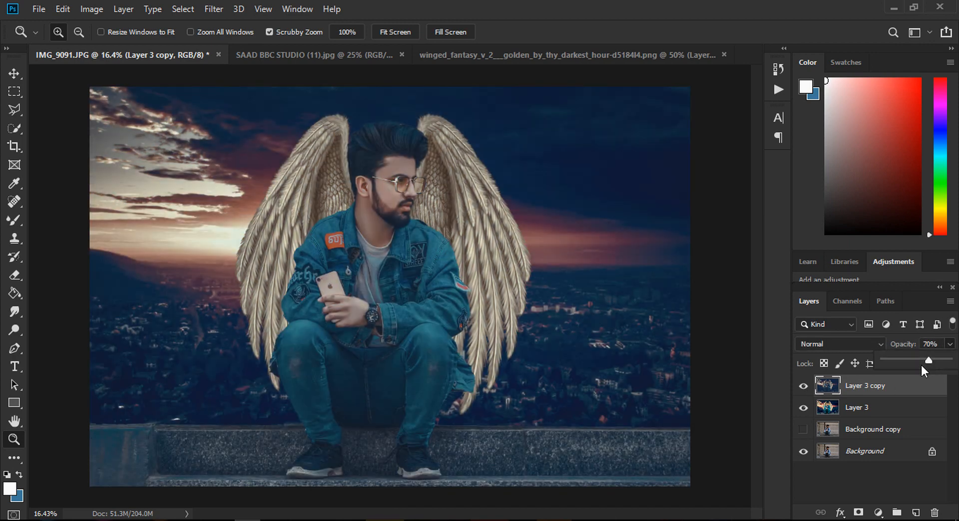
drag(919, 361, 917, 361)
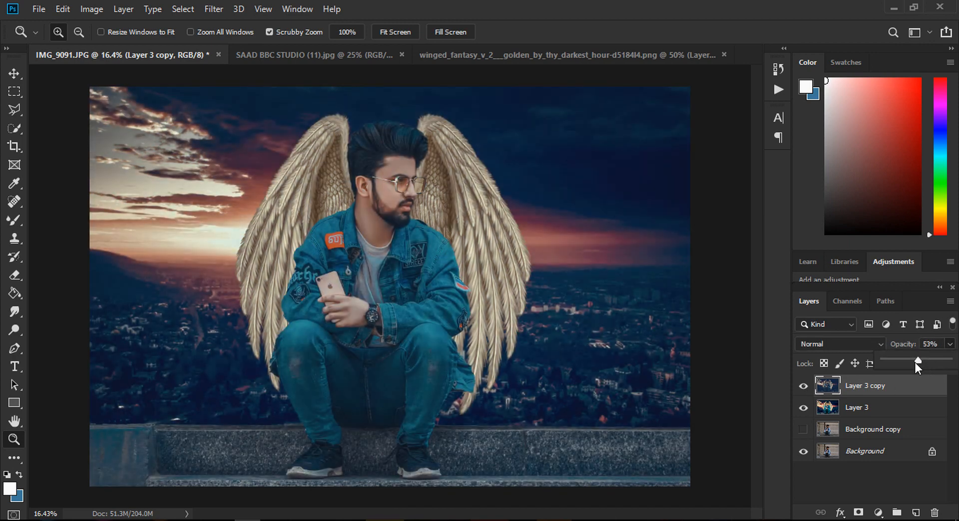